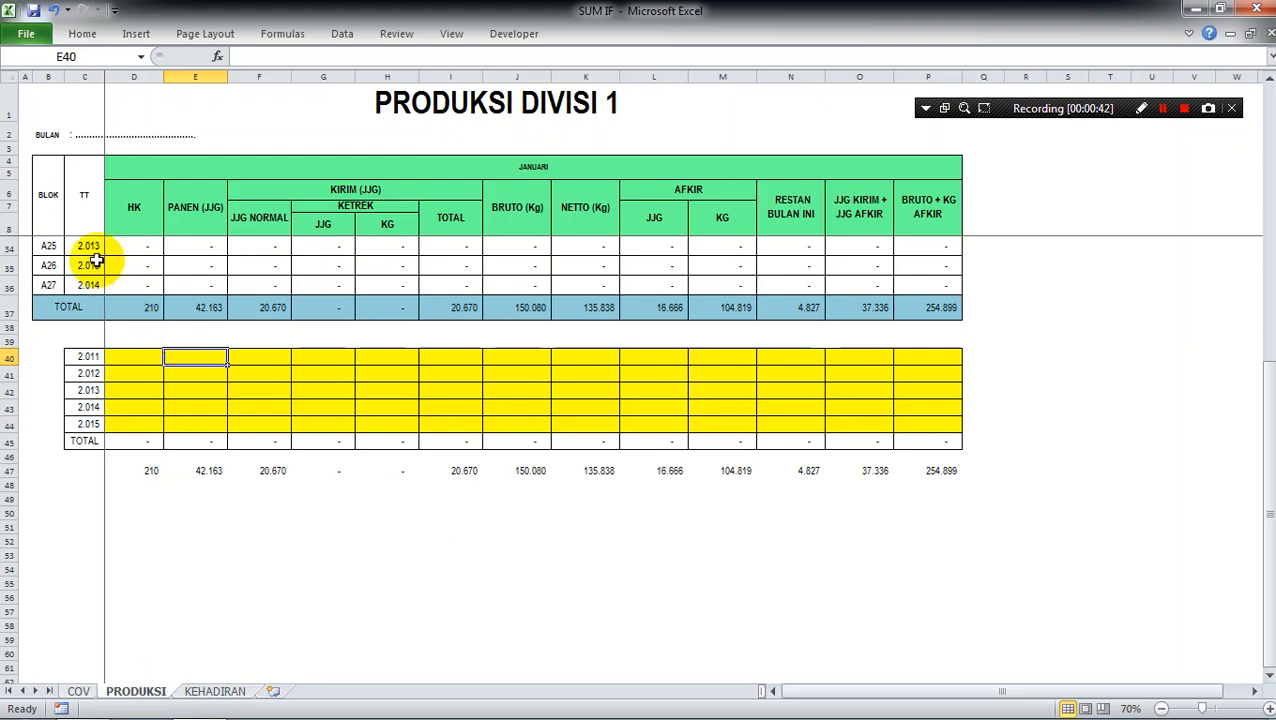
Examine the column headings and first block rows of the January production table, and dismiss the Windows color scheme dialog
{"action": "left_click", "coordinate": [94, 261]}
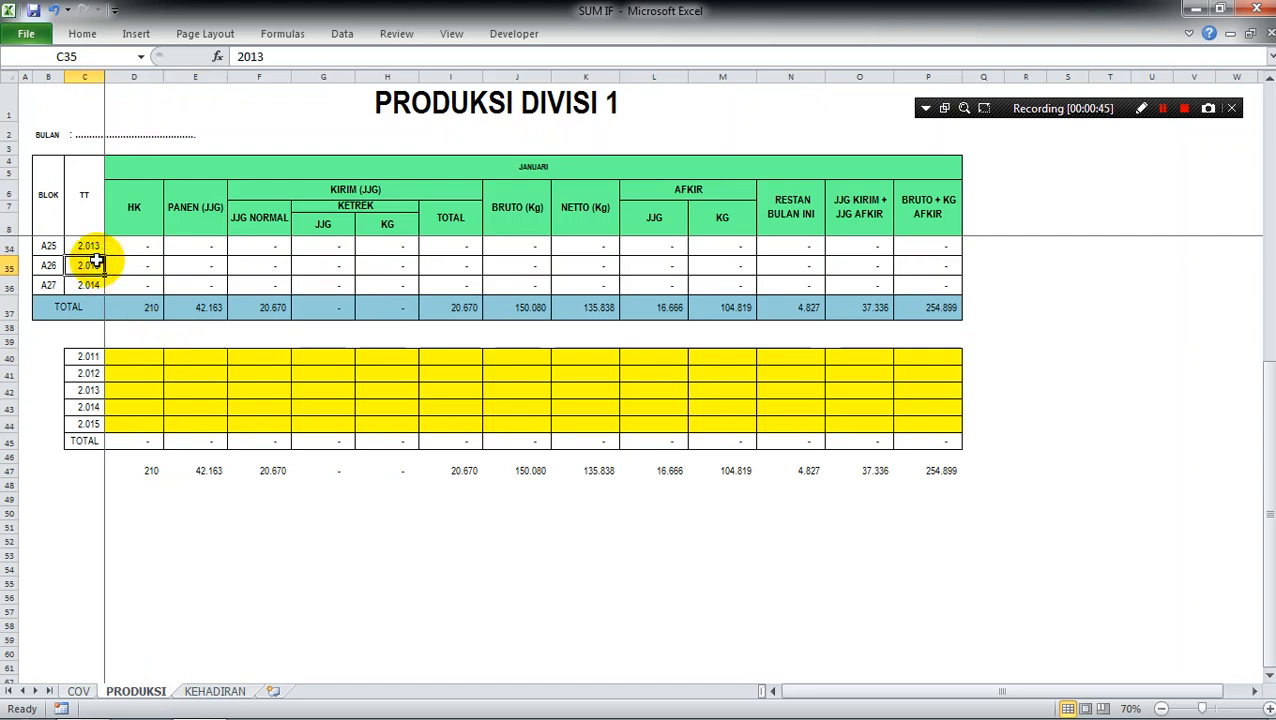
{"action": "key", "text": "Right"}
{"action": "key", "text": "Right"}
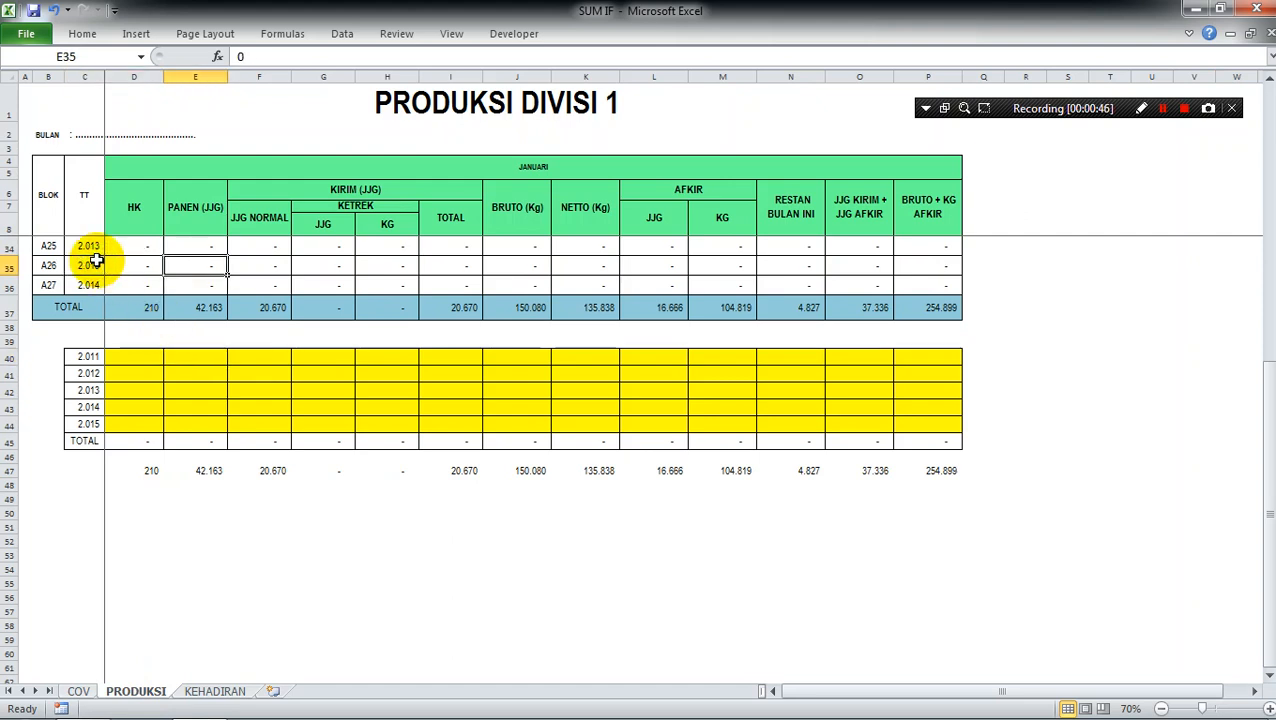
{"action": "left_click", "coordinate": [130, 215]}
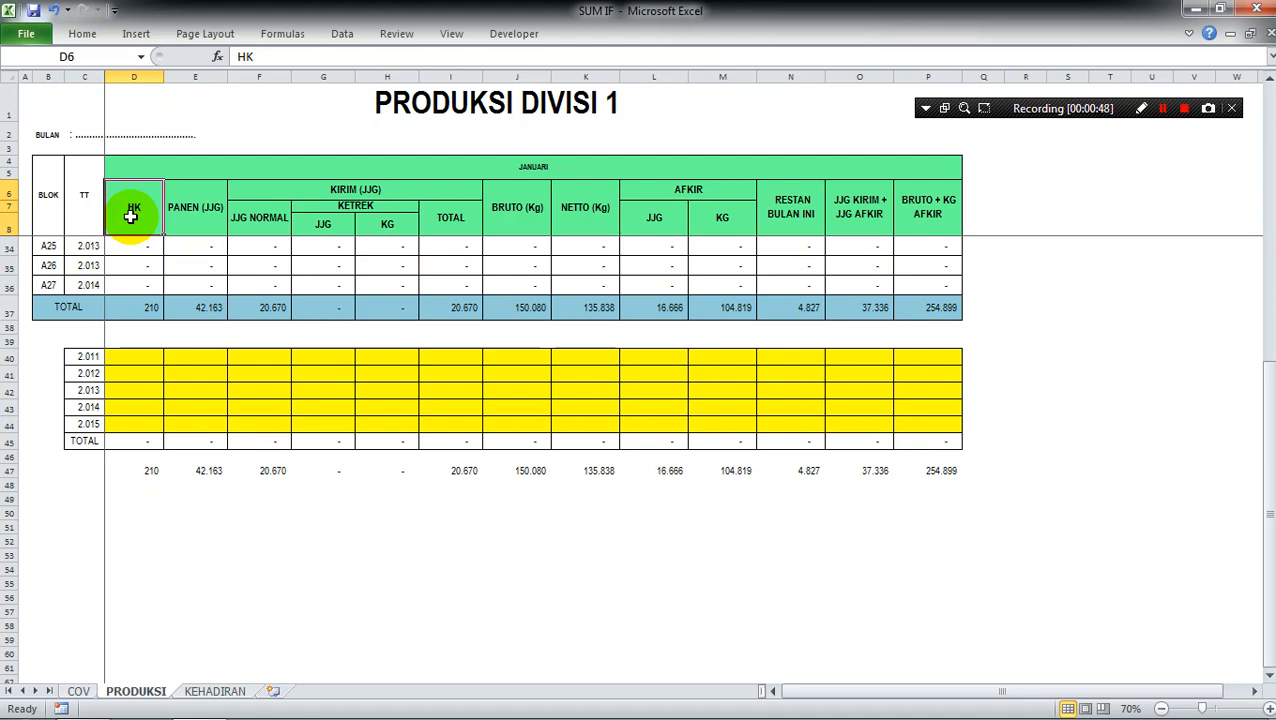
{"action": "key", "text": "Down"}
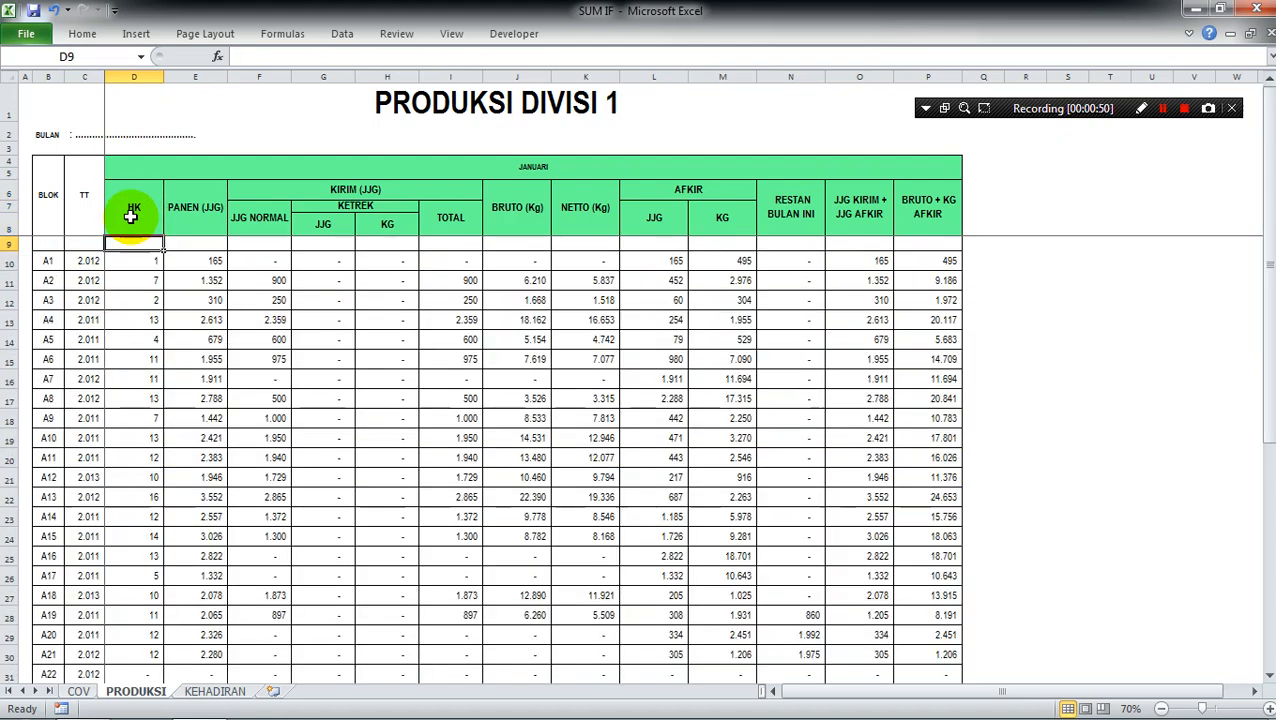
{"action": "key", "text": "Left"}
{"action": "key", "text": "Left"}
{"action": "key", "text": "Down"}
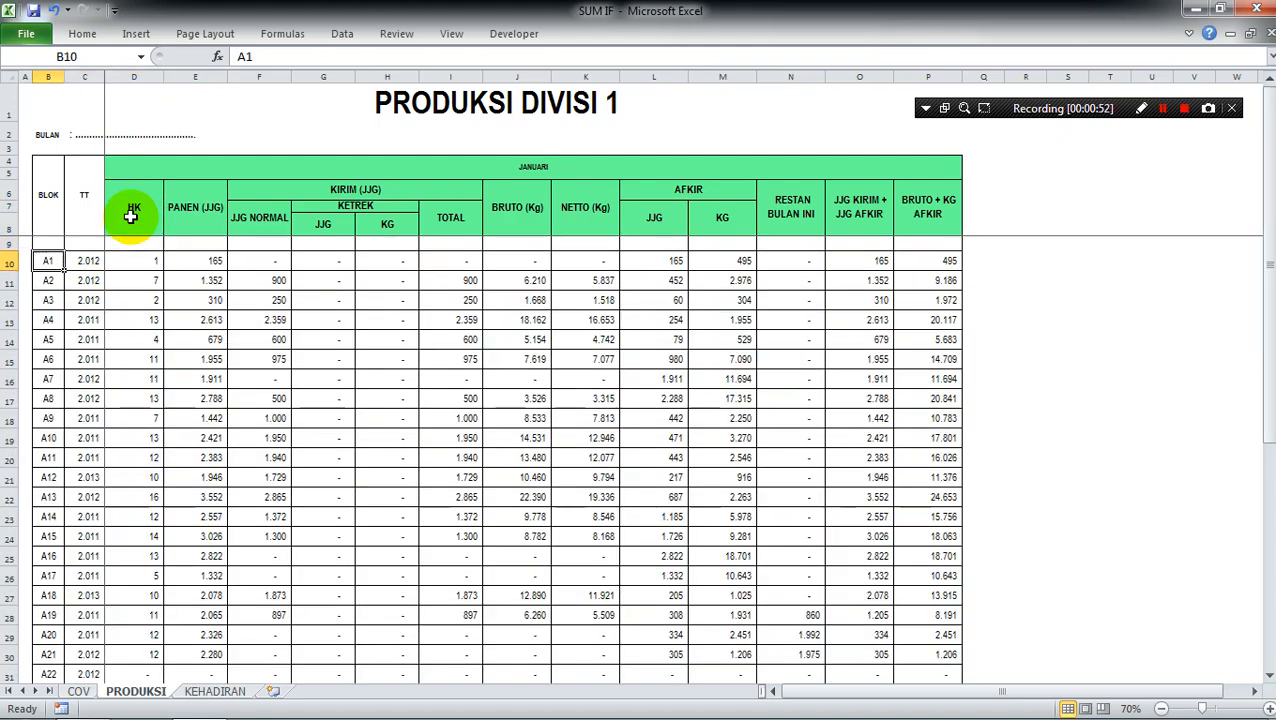
{"action": "key", "text": "Right"}
{"action": "key", "text": "Right"}
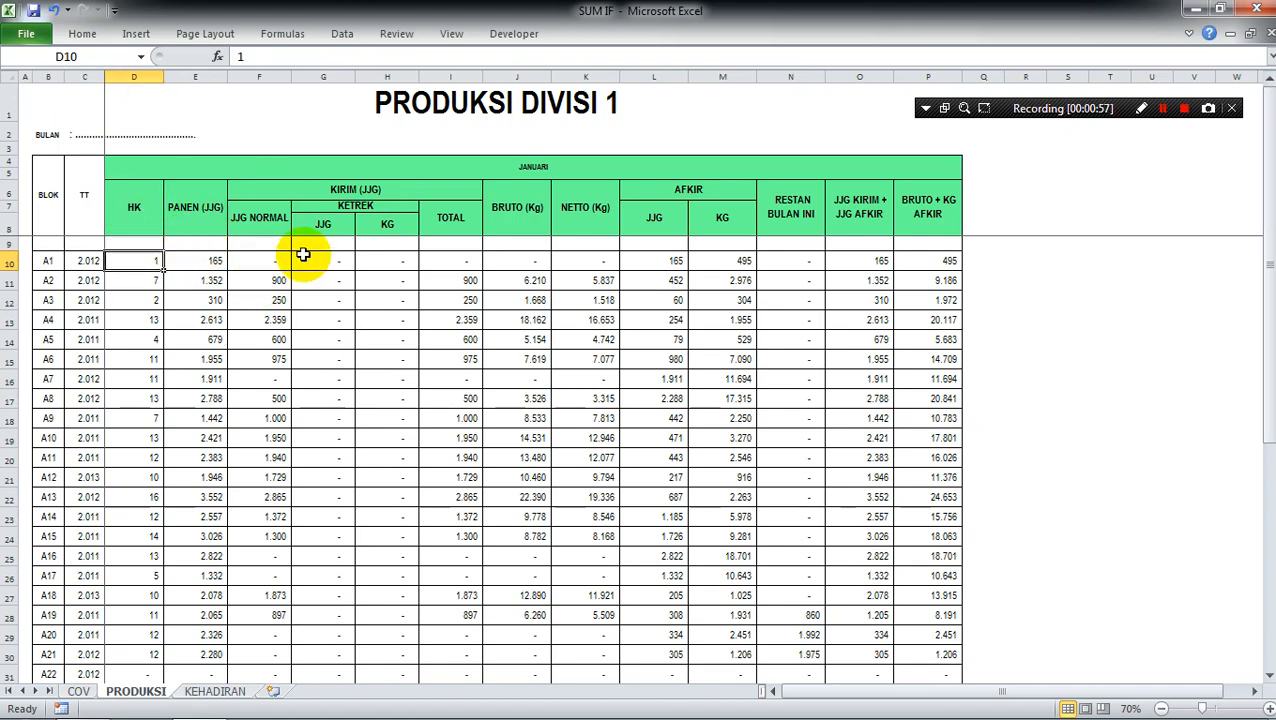
{"action": "key", "text": "Right"}
{"action": "key", "text": "Right"}
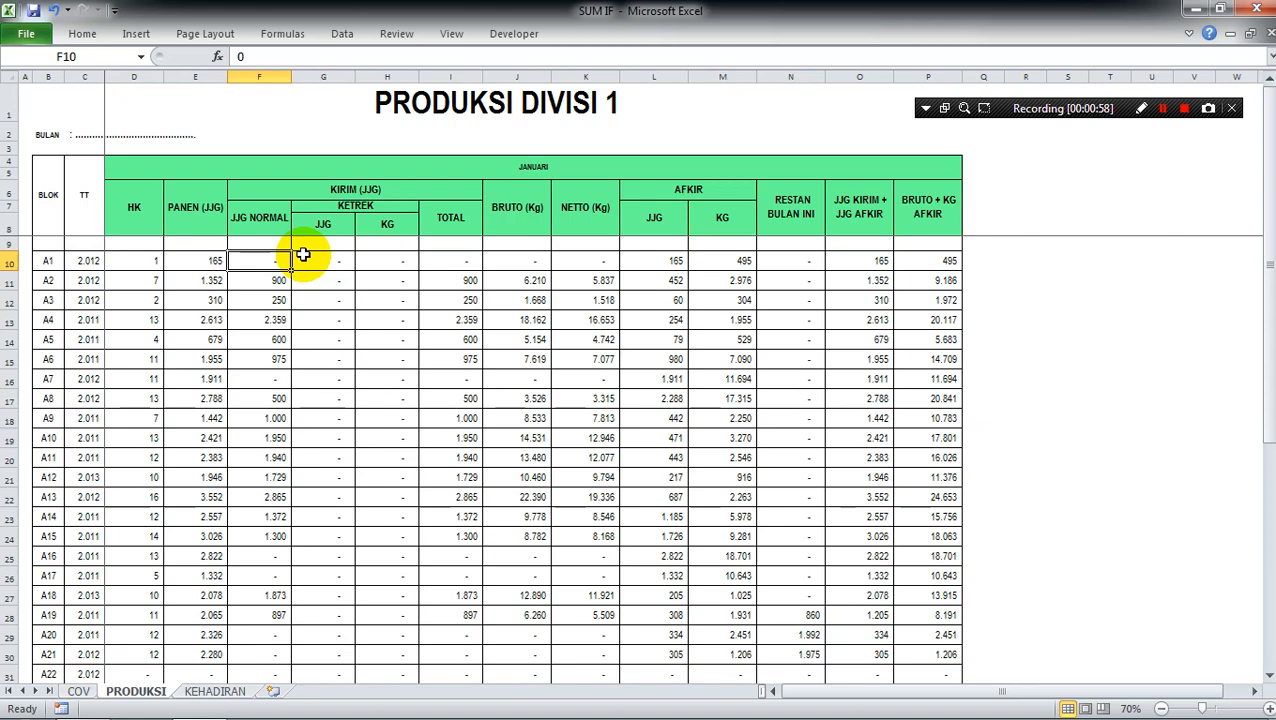
{"action": "key", "text": "Down"}
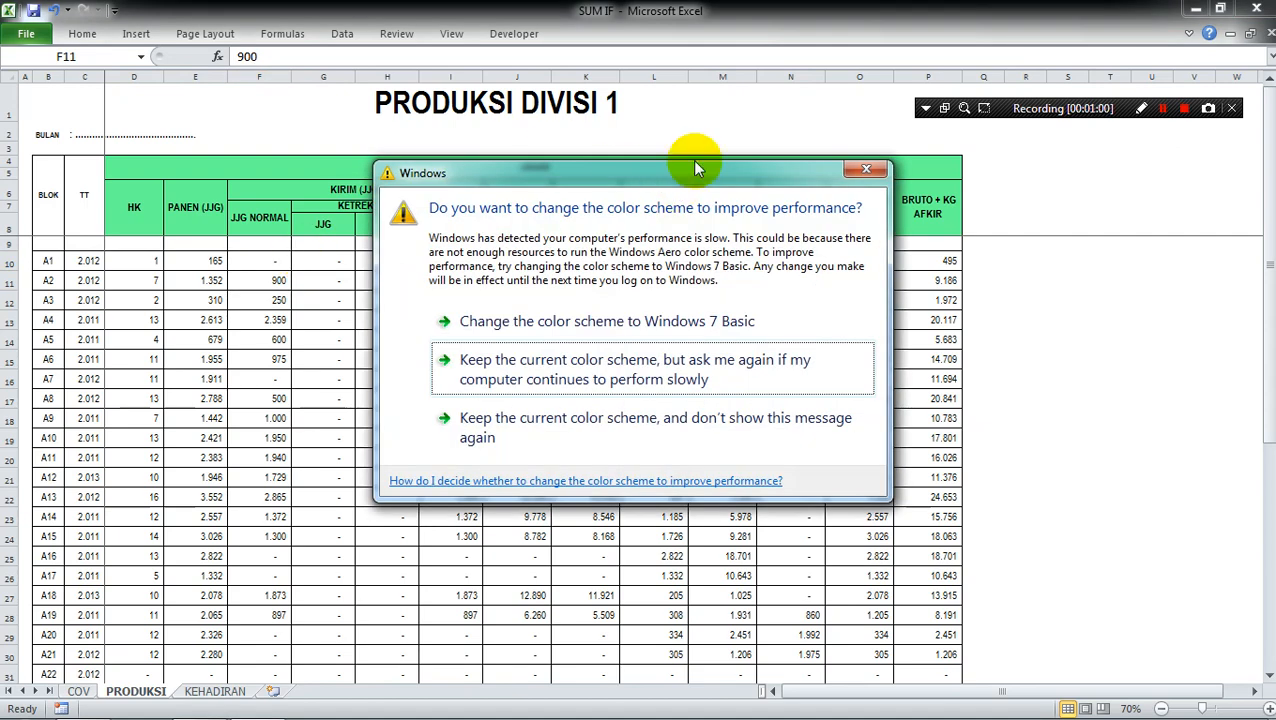
{"action": "left_click", "coordinate": [866, 169]}
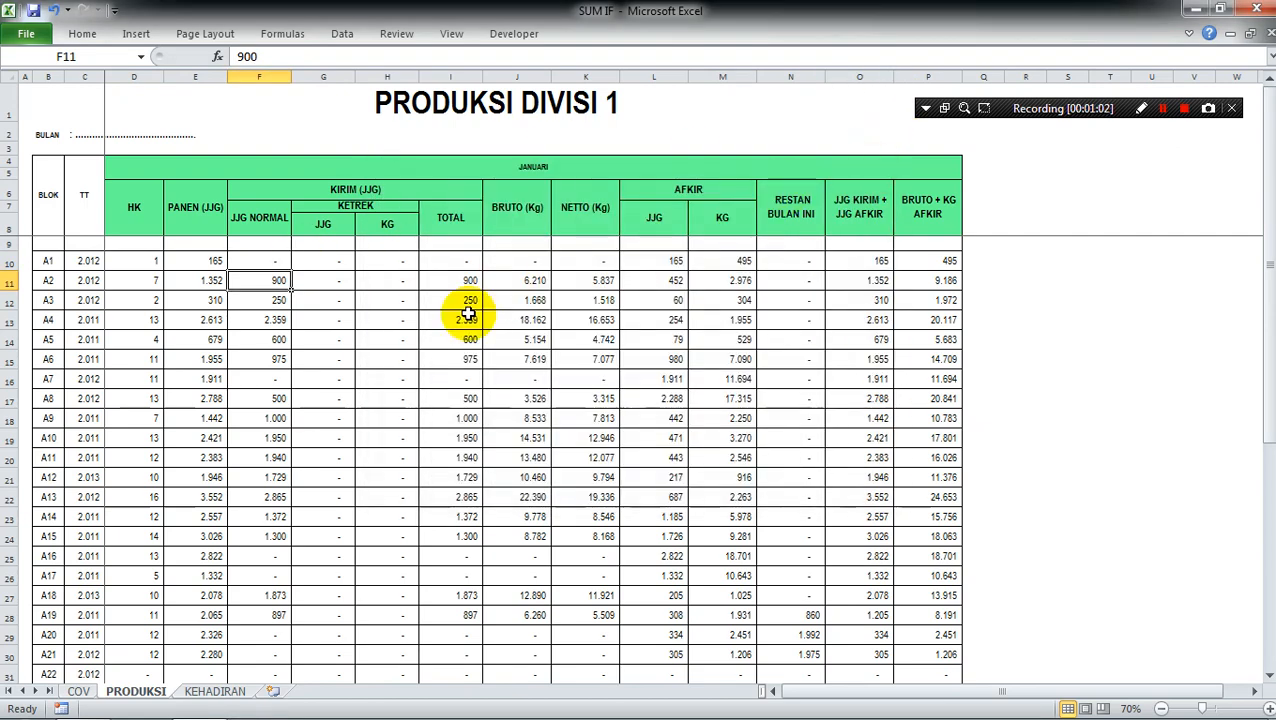
Look through the BLOK column of the production table from block A1 down to A27
{"action": "left_click", "coordinate": [140, 282]}
{"action": "key", "text": "Left"}
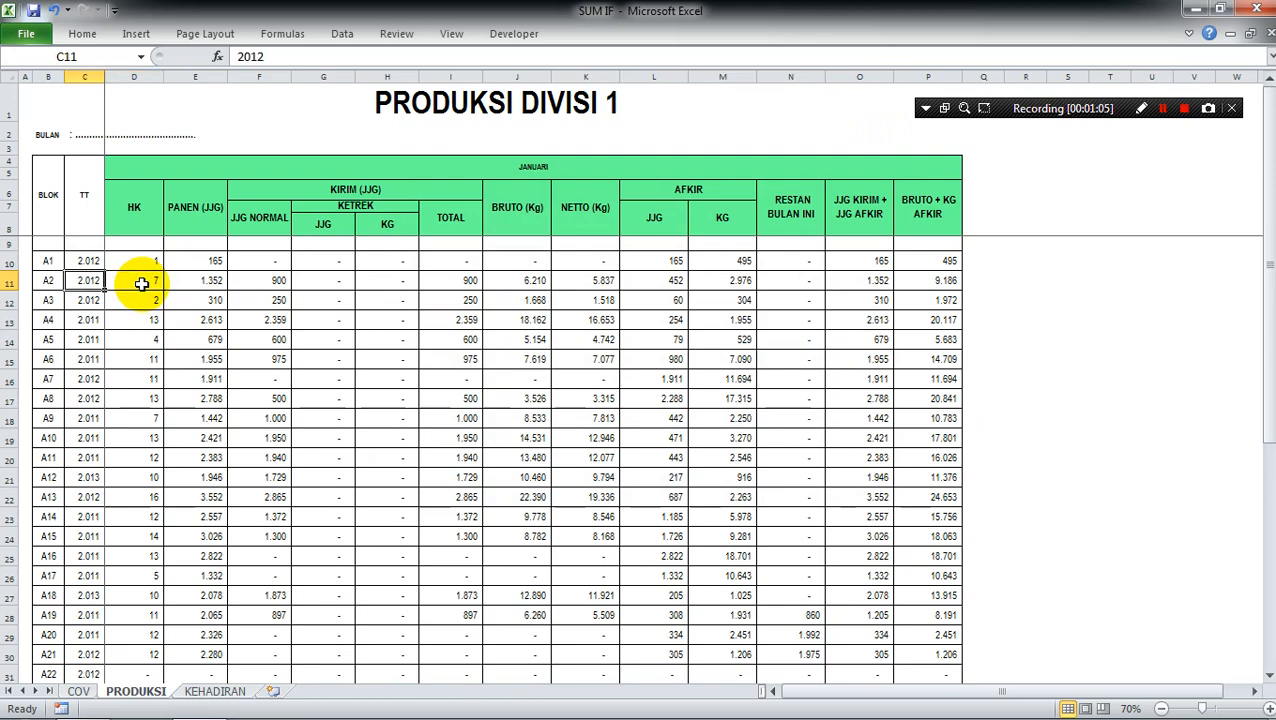
{"action": "key", "text": "Left"}
{"action": "key", "text": "Up"}
{"action": "key", "text": "Down"}
{"action": "key", "text": "Down"}
{"action": "key", "text": "Down"}
{"action": "key", "text": "Down"}
{"action": "key", "text": "Down"}
{"action": "key", "text": "Down"}
{"action": "key", "text": "Down"}
{"action": "key", "text": "Down"}
{"action": "key", "text": "Down"}
{"action": "key", "text": "Down"}
{"action": "key", "text": "Down"}
{"action": "key", "text": "Down"}
{"action": "key", "text": "Down"}
{"action": "key", "text": "Down"}
{"action": "key", "text": "Down"}
{"action": "key", "text": "Down"}
{"action": "key", "text": "Down"}
{"action": "key", "text": "Down"}
{"action": "key", "text": "Down"}
{"action": "key", "text": "Down"}
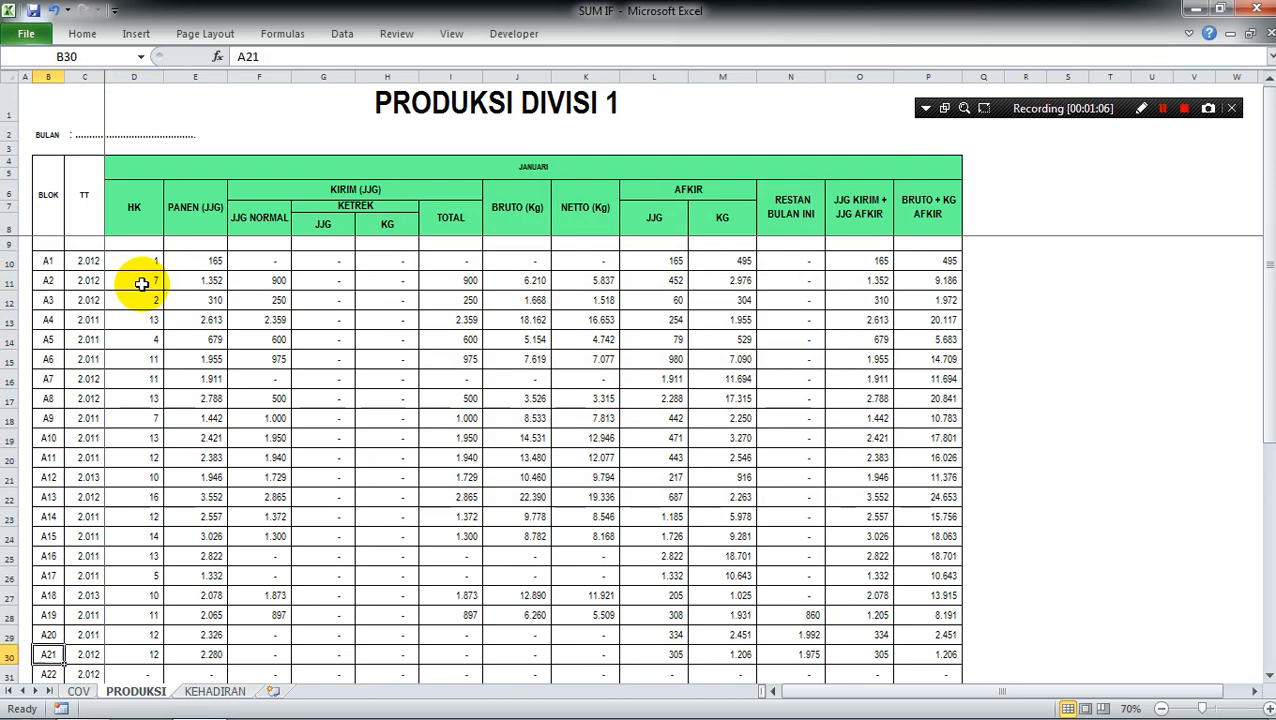
{"action": "key", "text": "Down"}
{"action": "key", "text": "Down"}
{"action": "key", "text": "Up"}
{"action": "key", "text": "Up"}
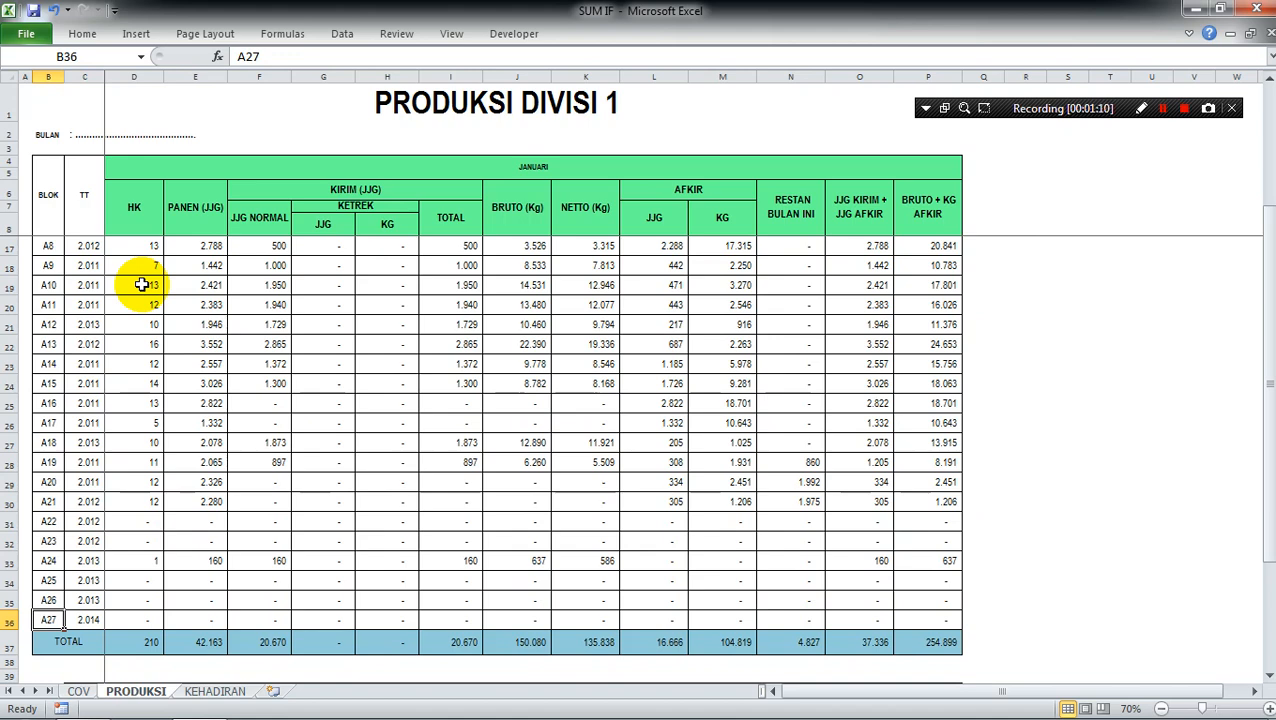
Review the years listed for the blocks in the TT column, down to block A27
{"action": "key", "text": "Right"}
{"action": "key", "text": "Up"}
{"action": "key", "text": "Up"}
{"action": "key", "text": "Up"}
{"action": "key", "text": "Up"}
{"action": "key", "text": "Up"}
{"action": "key", "text": "Up"}
{"action": "key", "text": "Up"}
{"action": "key", "text": "Up"}
{"action": "key", "text": "Up"}
{"action": "key", "text": "Up"}
{"action": "key", "text": "Up"}
{"action": "key", "text": "Up"}
{"action": "key", "text": "Up"}
{"action": "key", "text": "Up"}
{"action": "key", "text": "Up"}
{"action": "key", "text": "Up"}
{"action": "key", "text": "Up"}
{"action": "key", "text": "Up"}
{"action": "key", "text": "Up"}
{"action": "key", "text": "Up"}
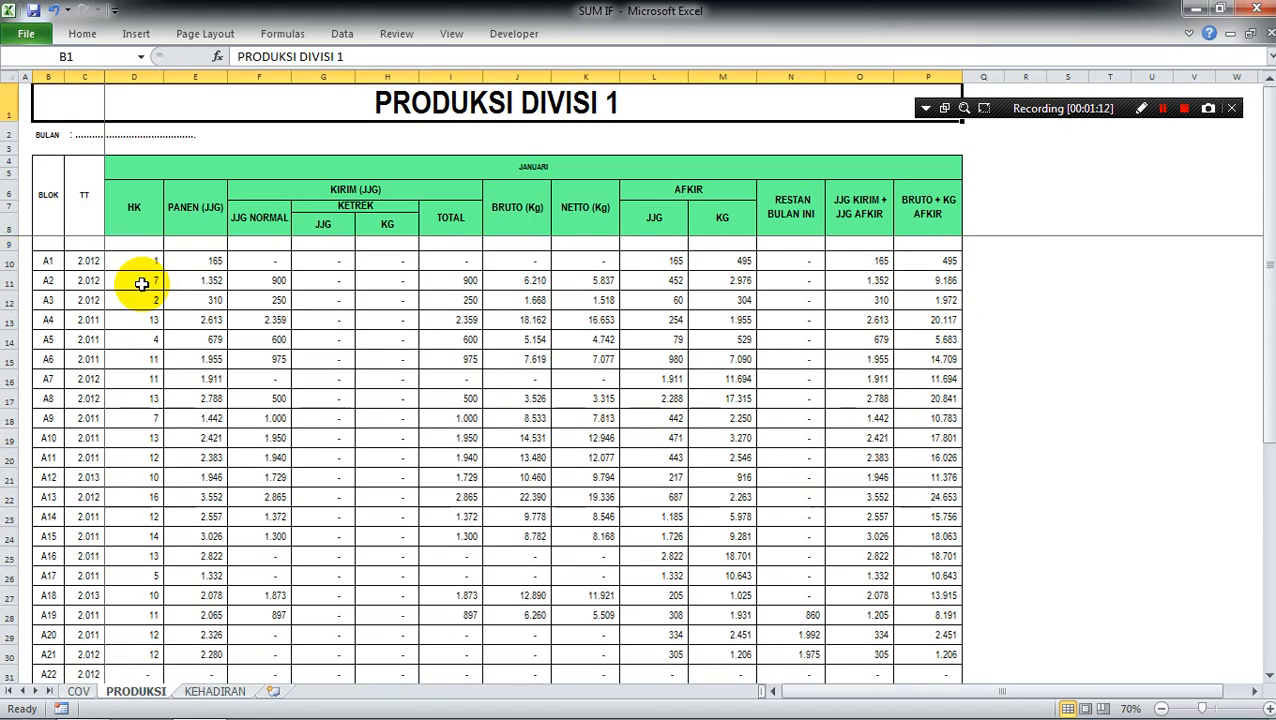
{"action": "key", "text": "Down"}
{"action": "key", "text": "Down"}
{"action": "key", "text": "Down"}
{"action": "left_click", "coordinate": [110, 318]}
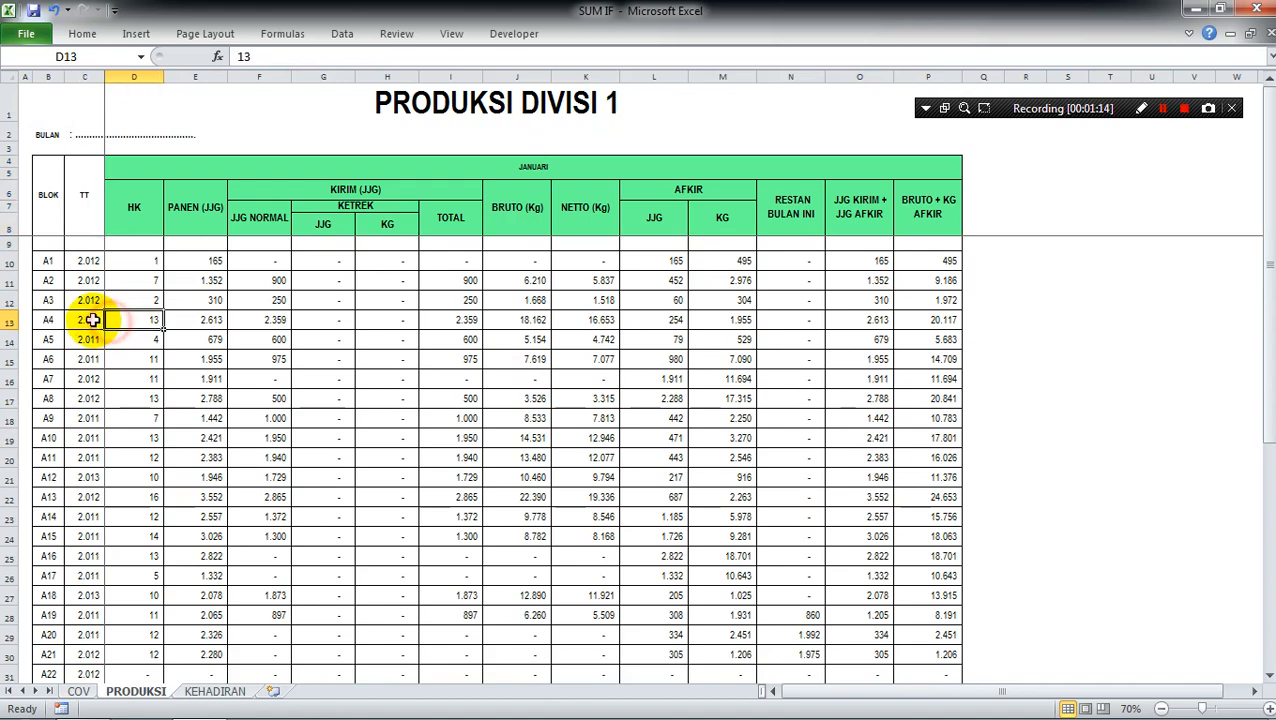
{"action": "key", "text": "Left"}
{"action": "key", "text": "Down"}
{"action": "key", "text": "Down"}
{"action": "key", "text": "Down"}
{"action": "key", "text": "Down"}
{"action": "key", "text": "Down"}
{"action": "key", "text": "Down"}
{"action": "key", "text": "Down"}
{"action": "key", "text": "Down"}
{"action": "key", "text": "Down"}
{"action": "key", "text": "Down"}
{"action": "key", "text": "Down"}
{"action": "key", "text": "Down"}
{"action": "key", "text": "Down"}
{"action": "key", "text": "Down"}
{"action": "key", "text": "Down"}
{"action": "key", "text": "Down"}
{"action": "key", "text": "Down"}
{"action": "key", "text": "Down"}
{"action": "key", "text": "Down"}
{"action": "key", "text": "Down"}
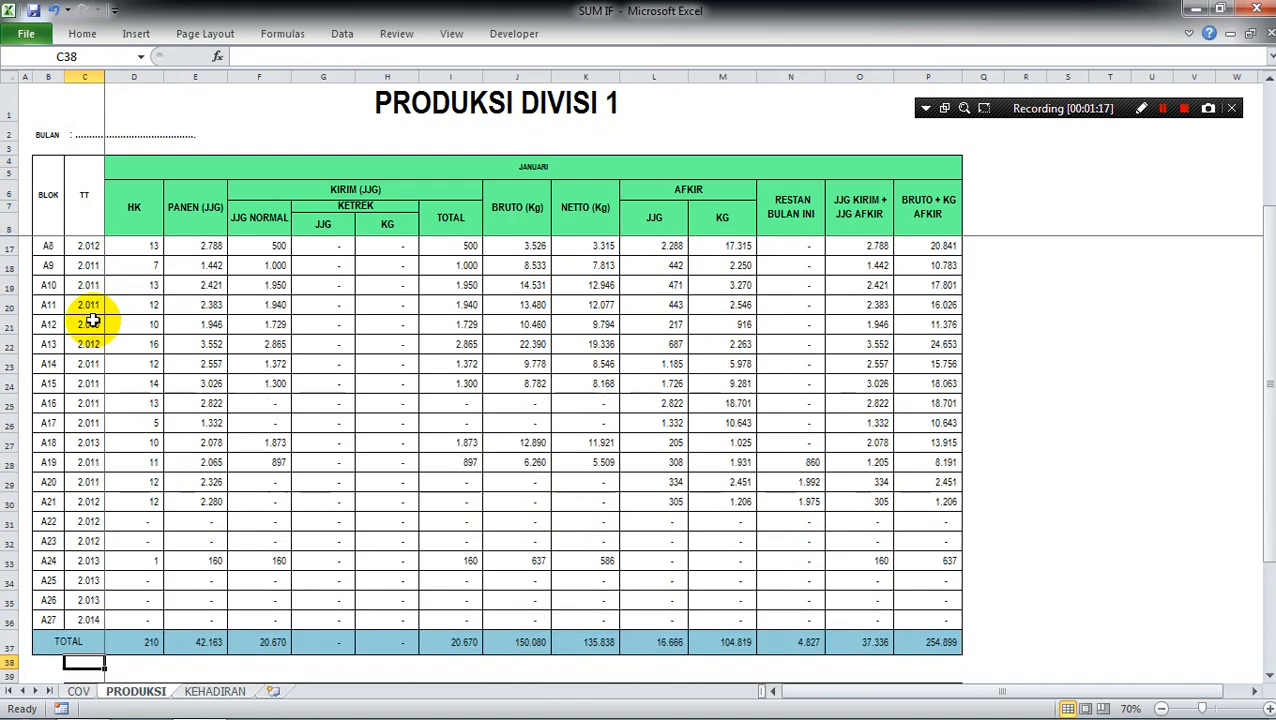
{"action": "key", "text": "Up"}
{"action": "key", "text": "Up"}
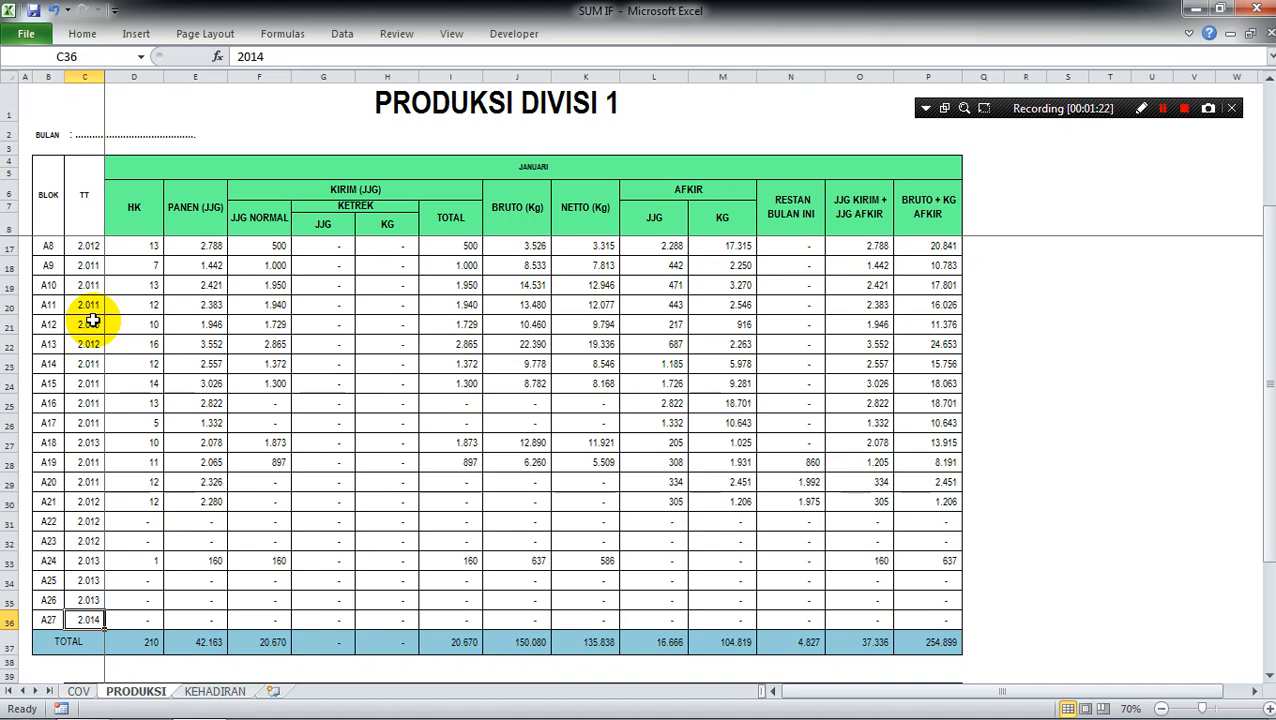
Examine the year labels 2011 to 2015 of the yellow summary table below the production table
{"action": "key", "text": "Down"}
{"action": "key", "text": "Down"}
{"action": "key", "text": "Down"}
{"action": "key", "text": "Down"}
{"action": "key", "text": "Down"}
{"action": "key", "text": "Down"}
{"action": "key", "text": "Down"}
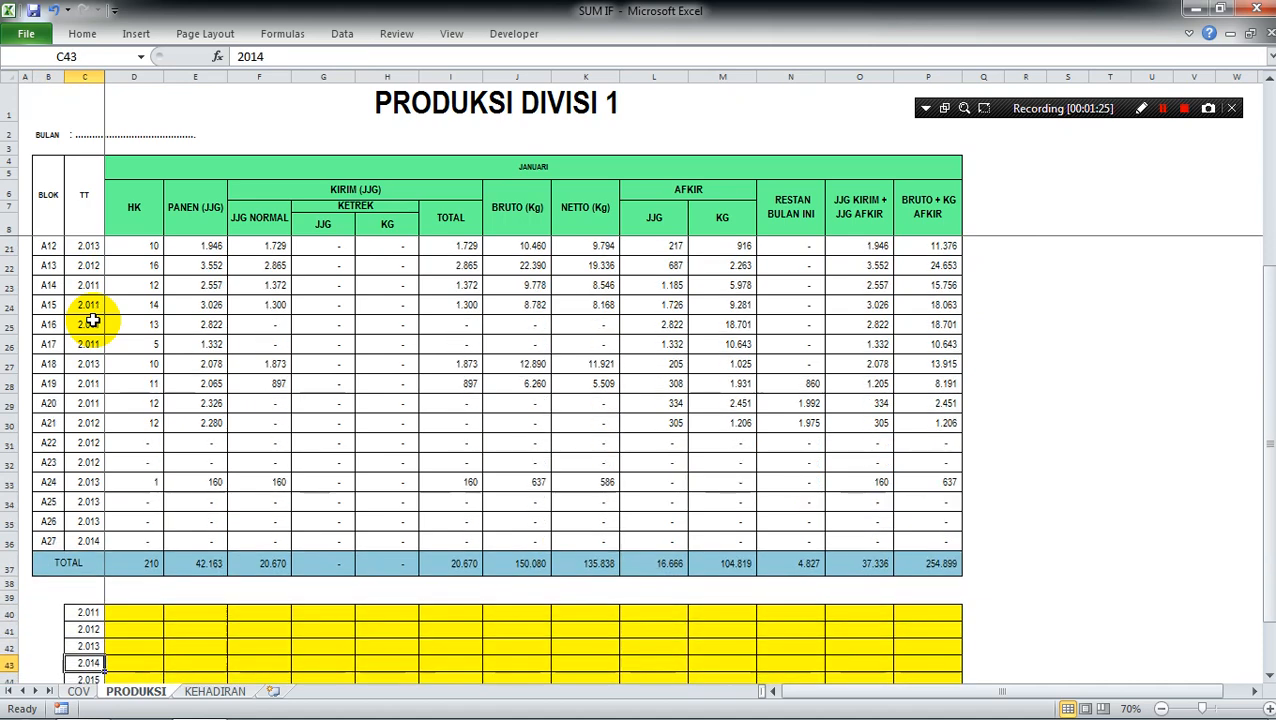
{"action": "key", "text": "Down"}
{"action": "key", "text": "Down"}
{"action": "key", "text": "Up"}
{"action": "key", "text": "Up"}
{"action": "key", "text": "Up"}
{"action": "key", "text": "Up"}
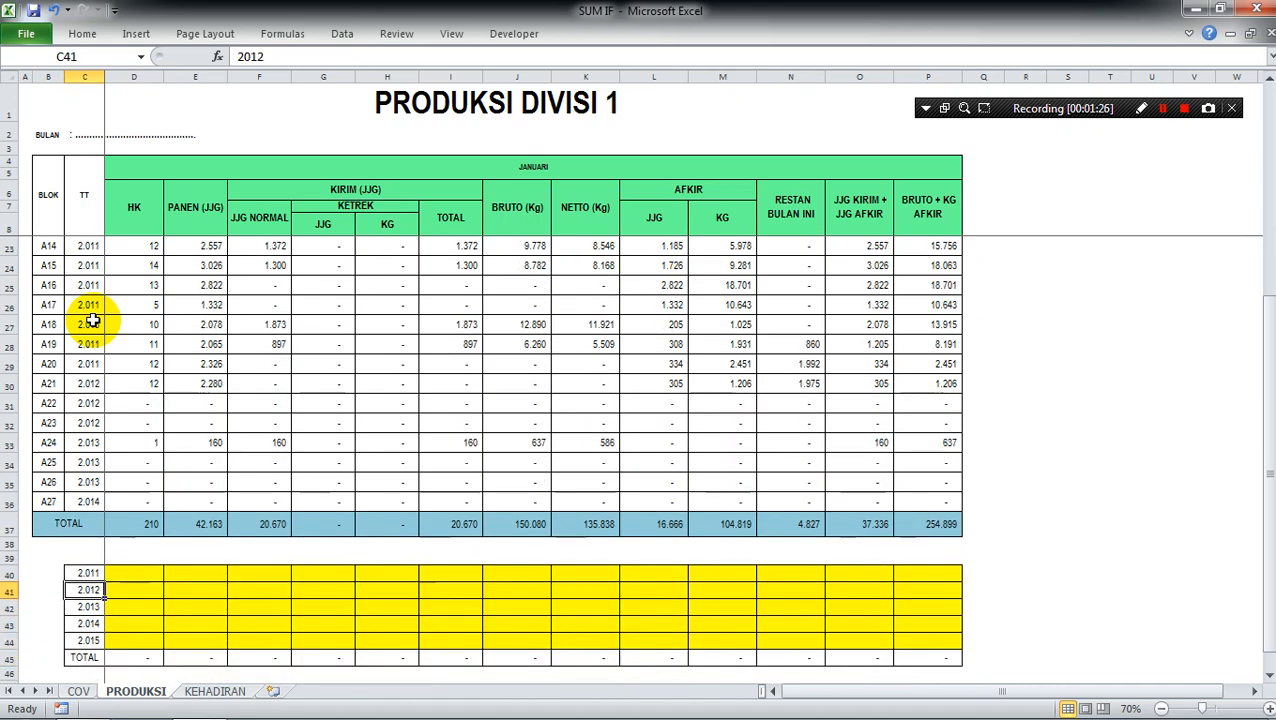
{"action": "key", "text": "Up"}
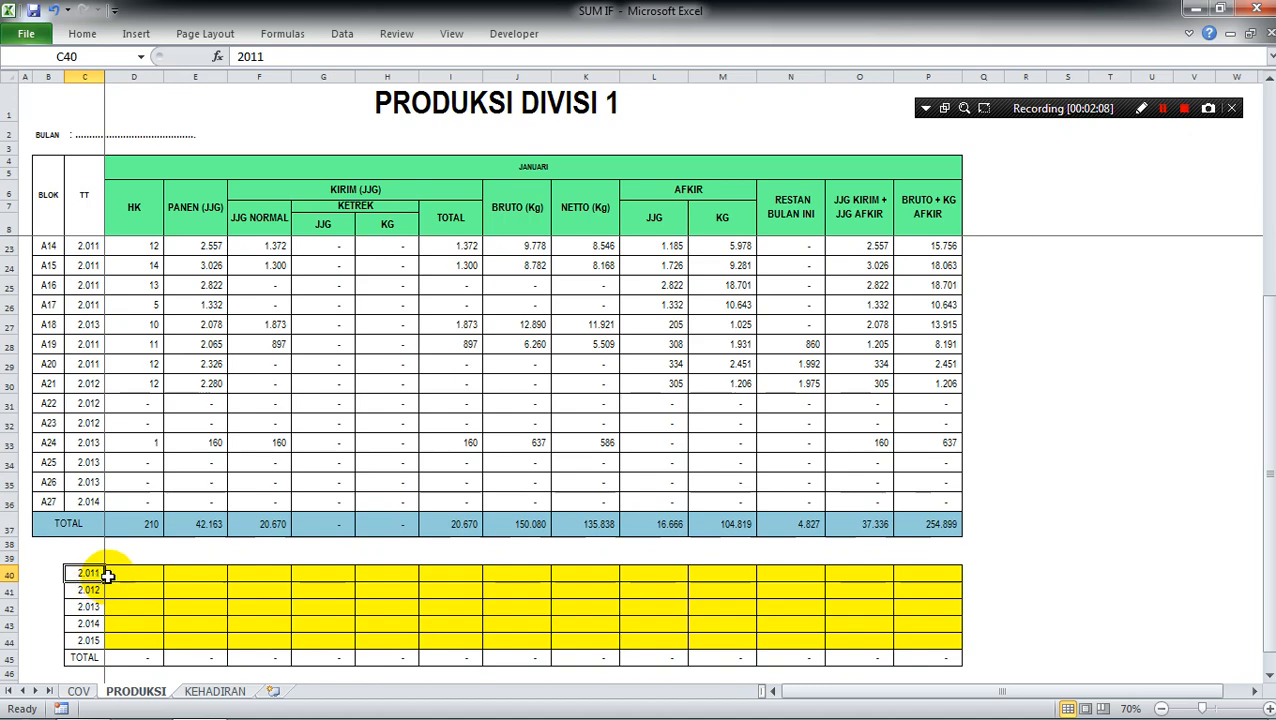
{"action": "left_click", "coordinate": [111, 574]}
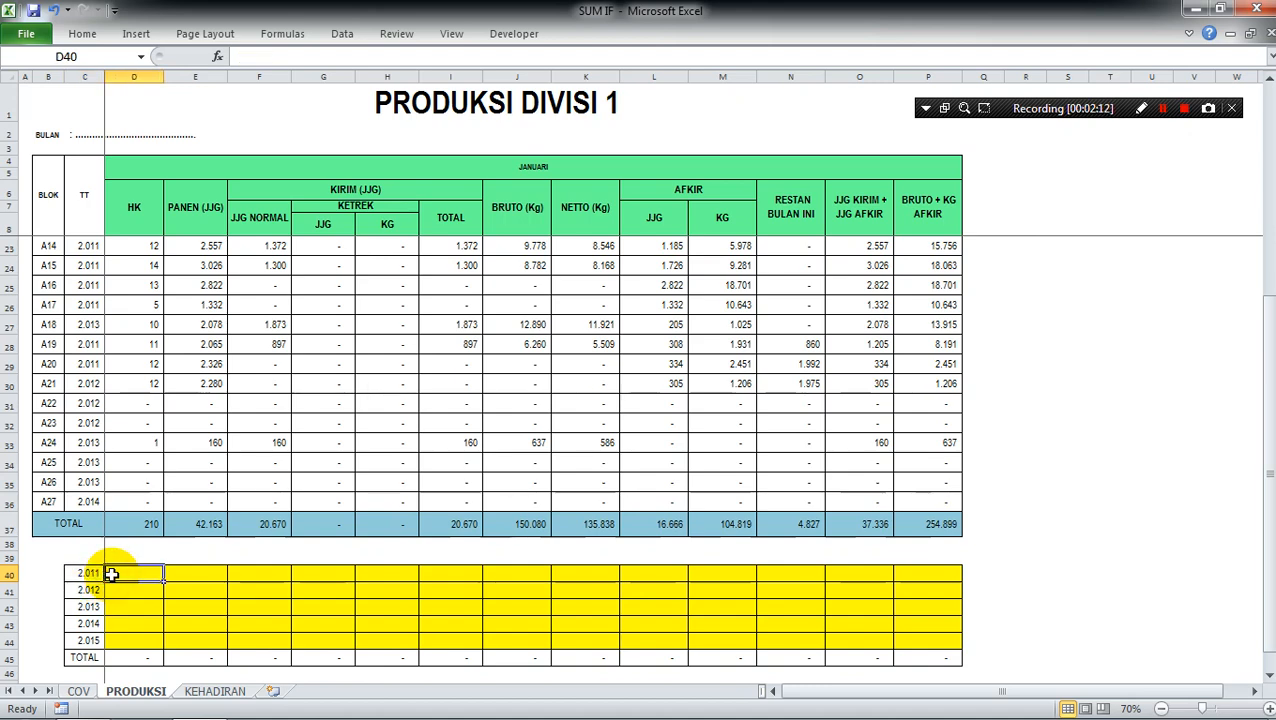
{"action": "type", "text": "="}
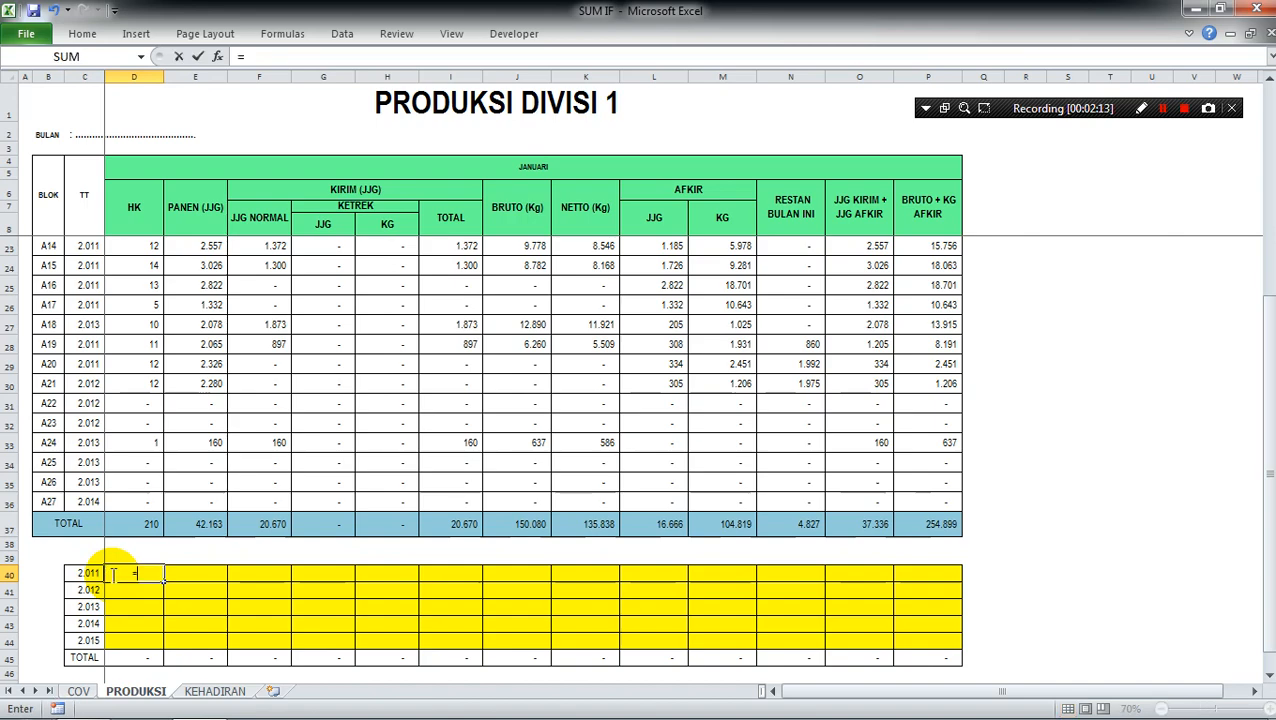
{"action": "left_click", "coordinate": [142, 212]}
{"action": "key", "text": "Down"}
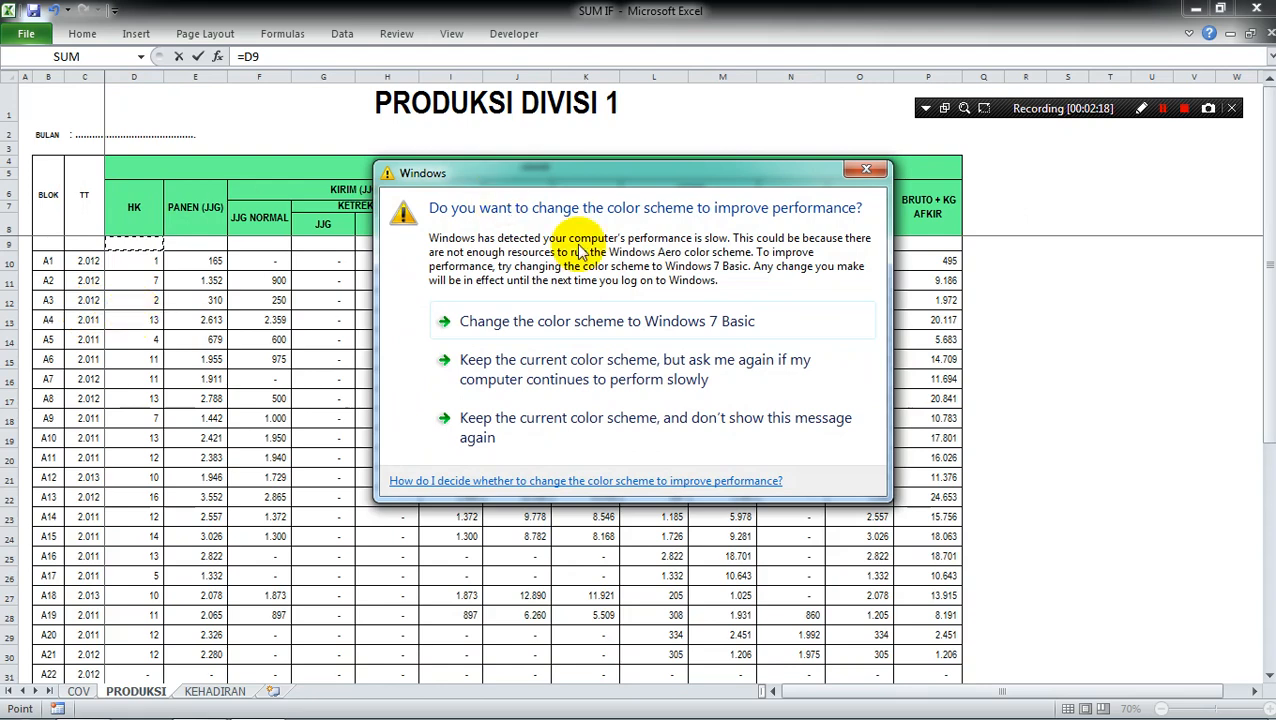
{"action": "left_click", "coordinate": [864, 170]}
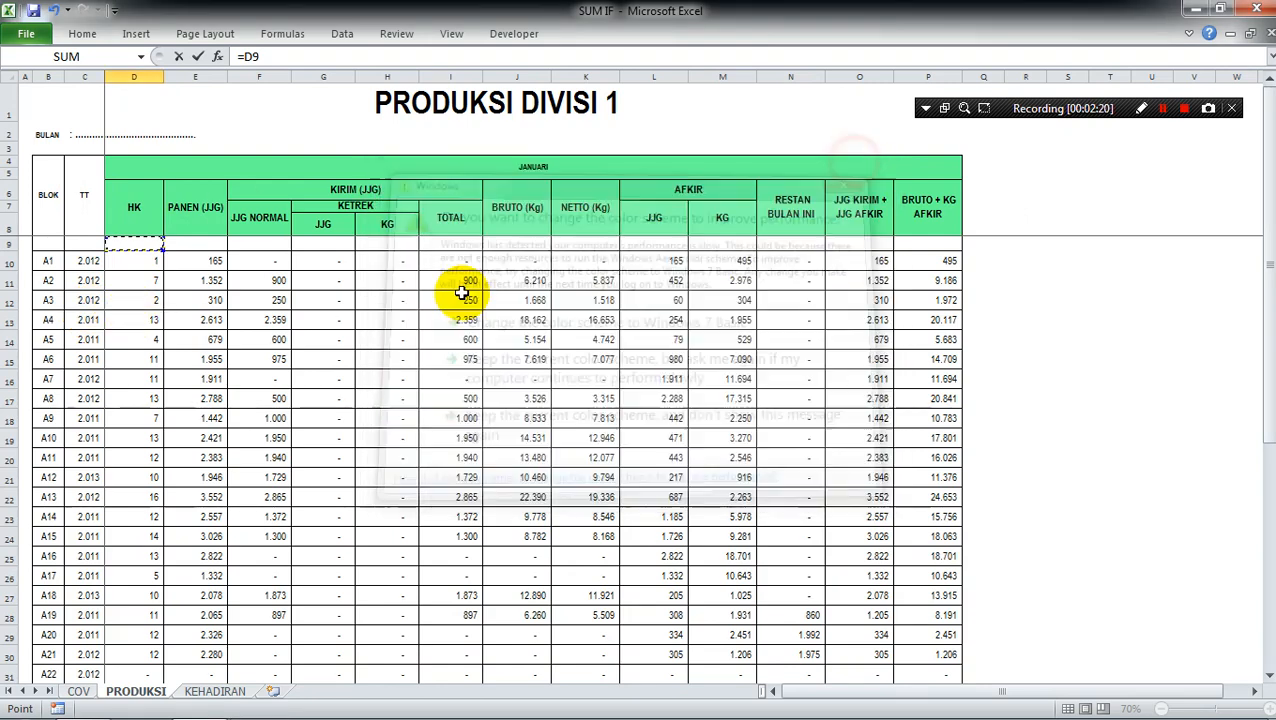
{"action": "left_click", "coordinate": [136, 323]}
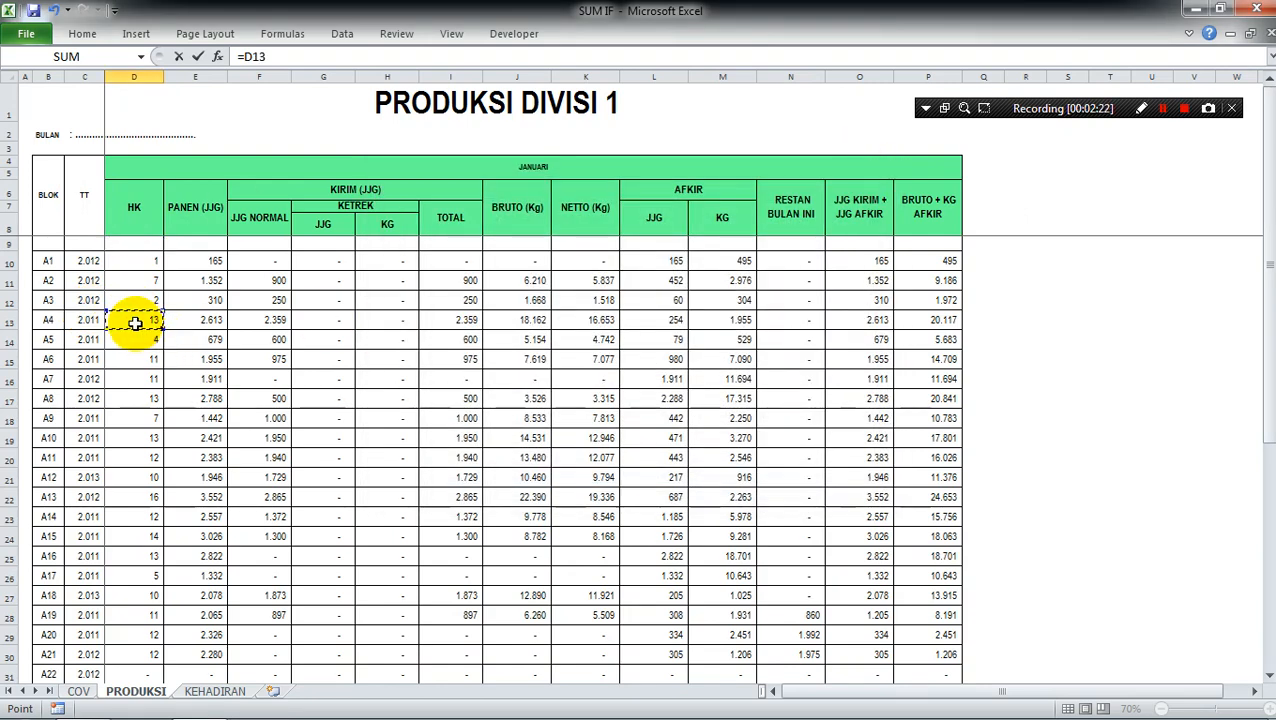
{"action": "type", "text": "+"}
{"action": "left_click", "coordinate": [134, 338]}
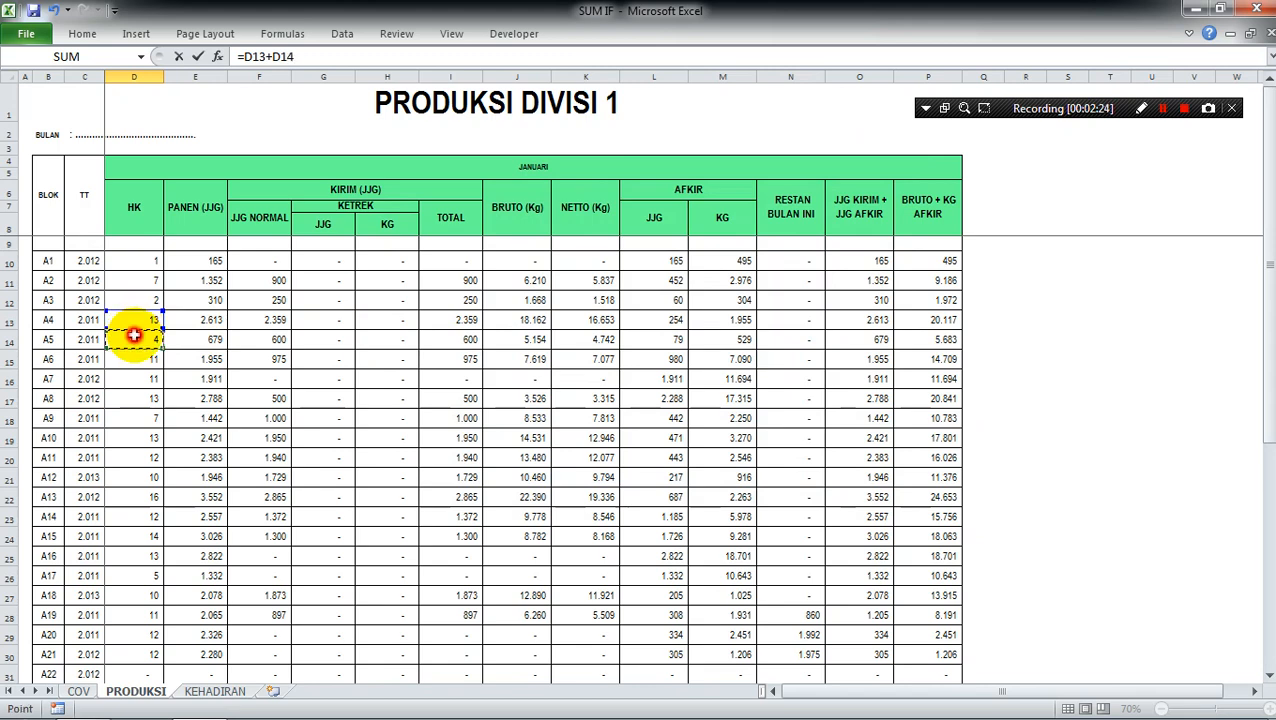
{"action": "type", "text": "+"}
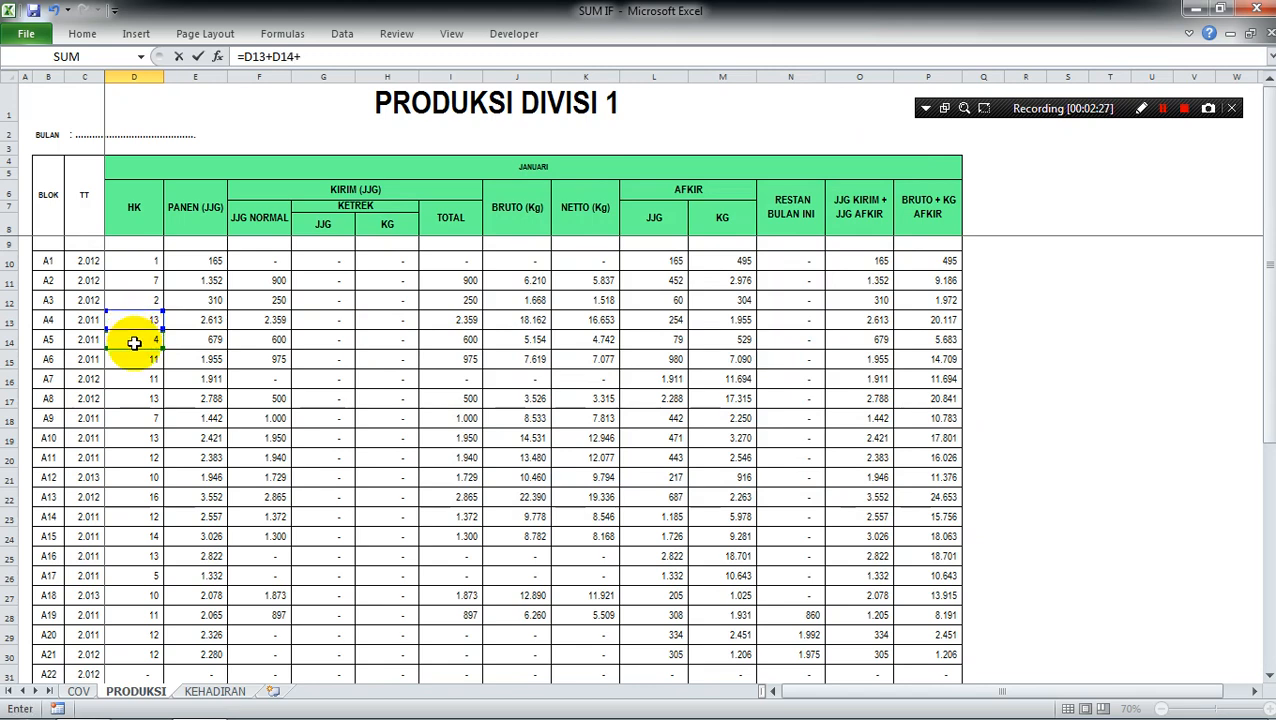
{"action": "left_click", "coordinate": [134, 358]}
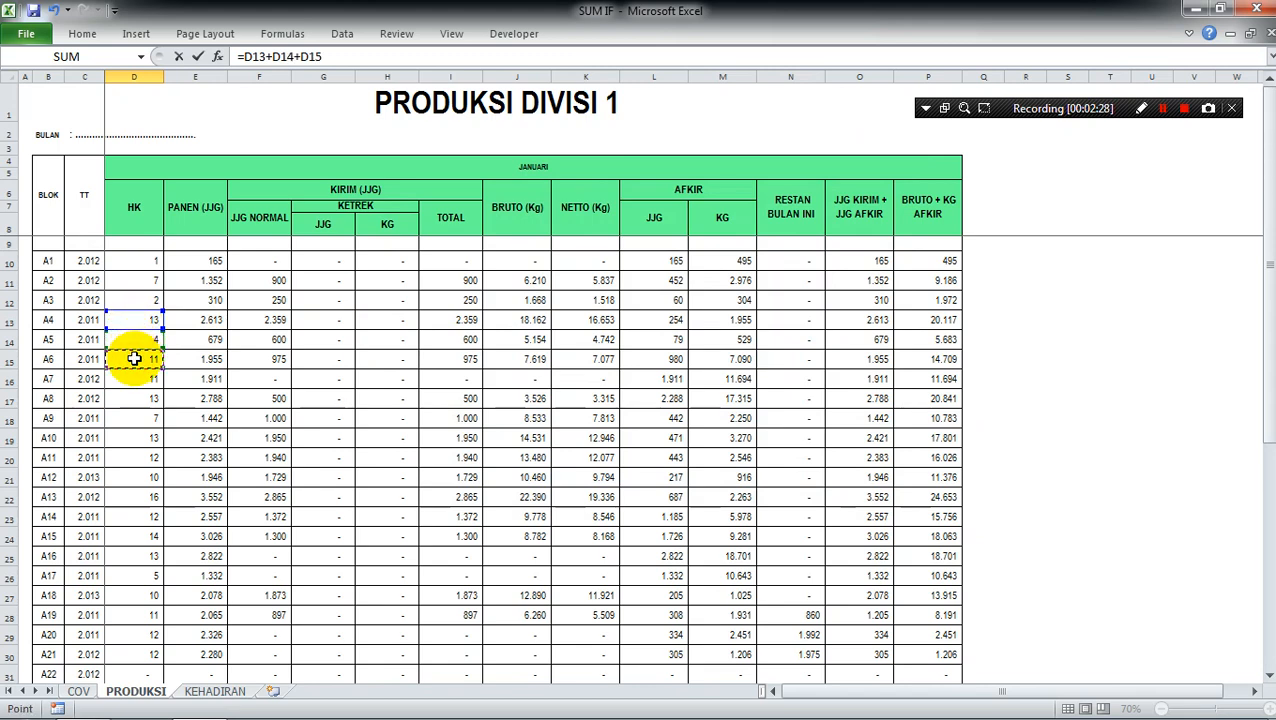
{"action": "type", "text": "+"}
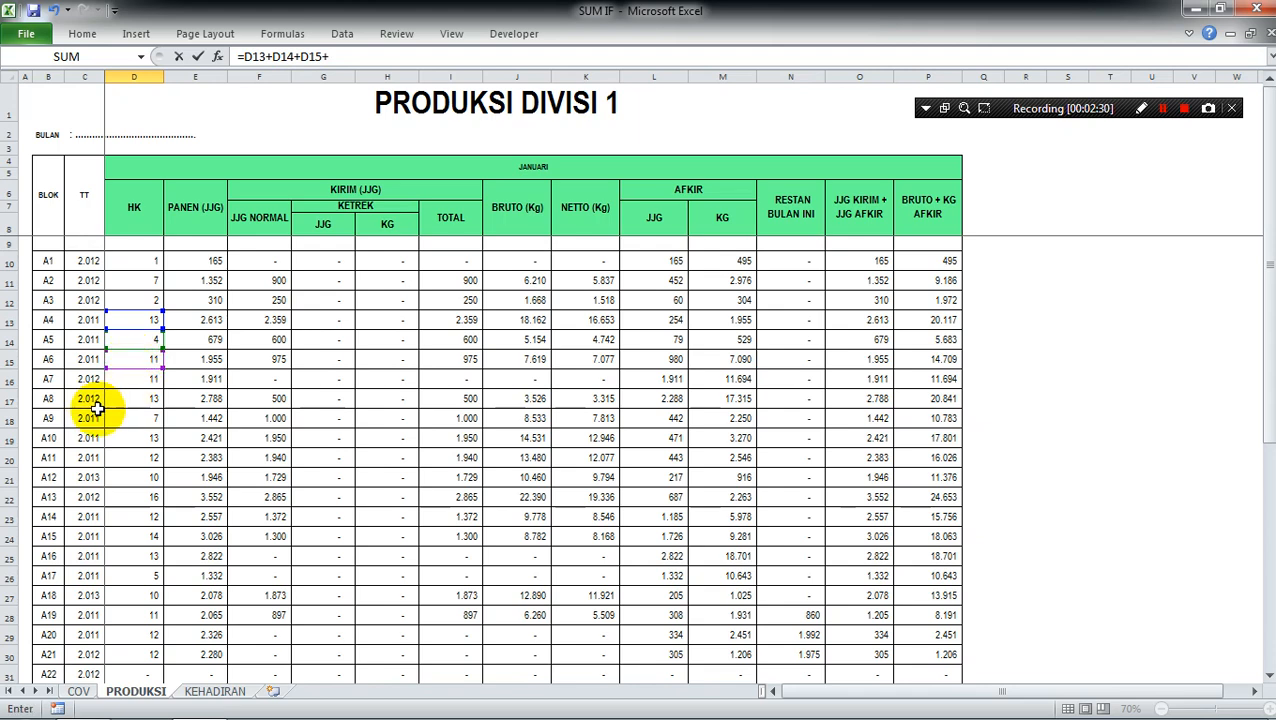
{"action": "left_click", "coordinate": [120, 420]}
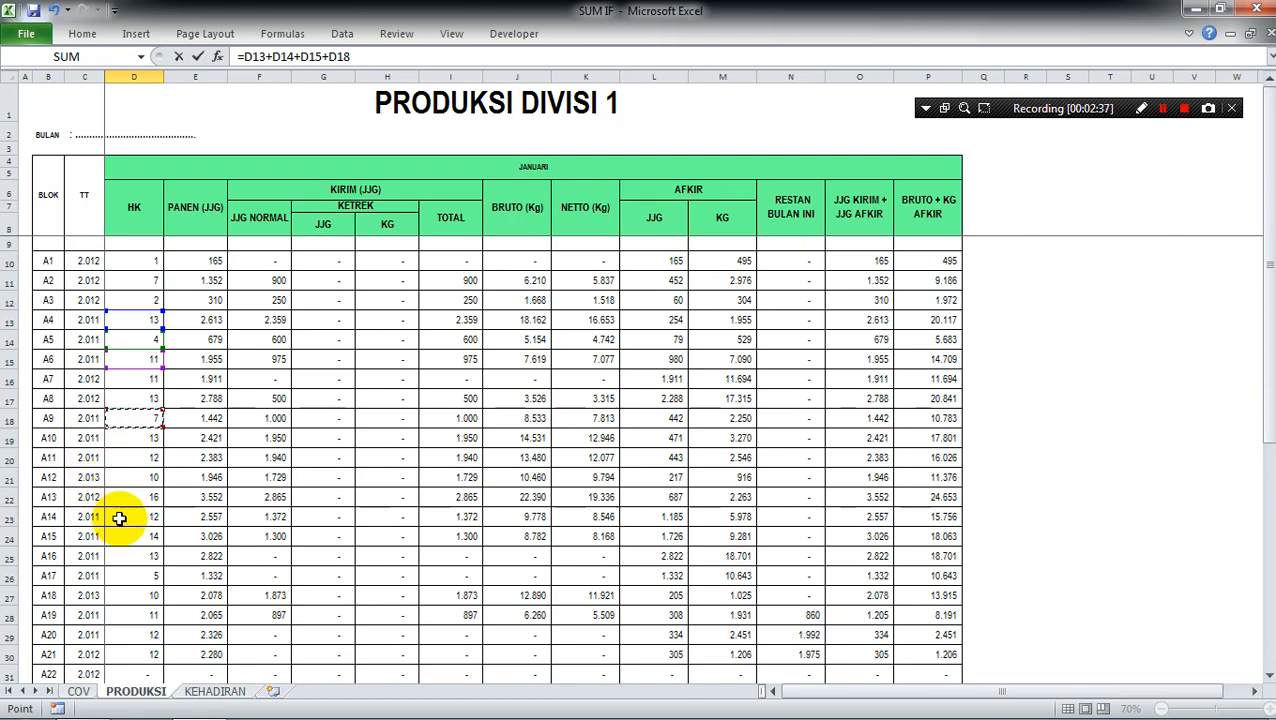
{"action": "key", "text": "Return"}
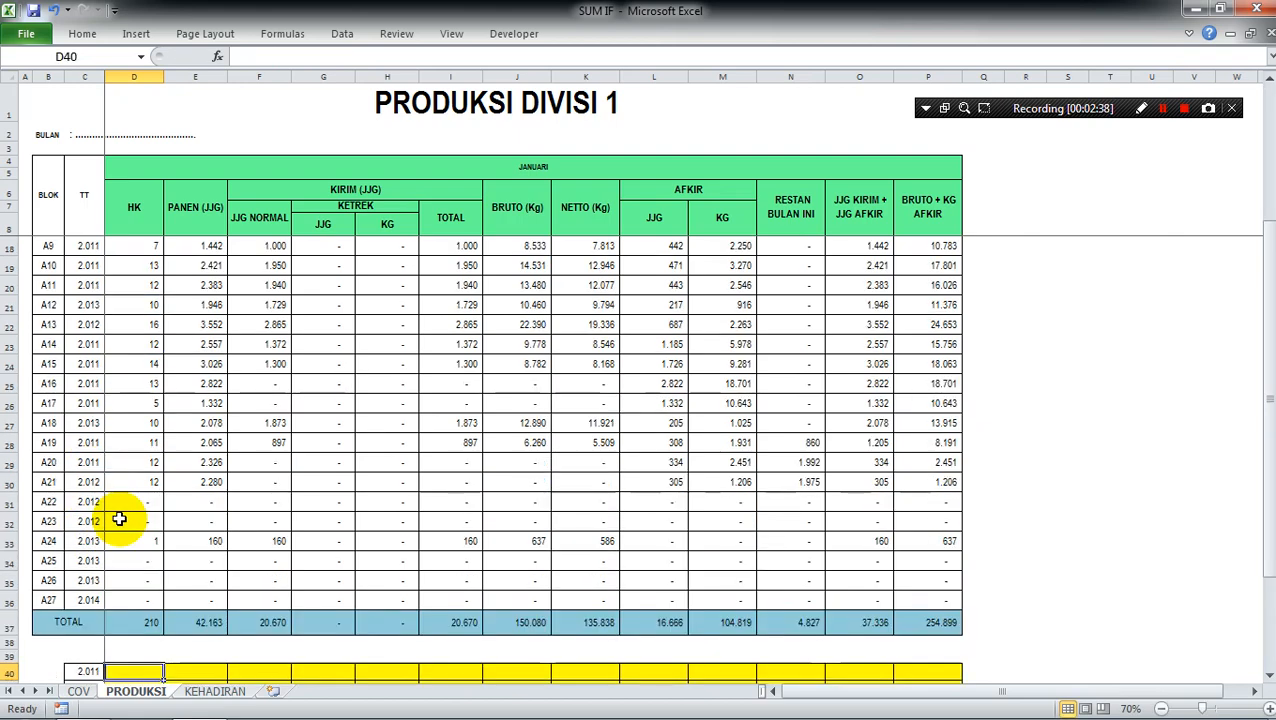
Look over the empty HK cells for each year in the yellow summary table
{"action": "key", "text": "Down"}
{"action": "key", "text": "Down"}
{"action": "key", "text": "Down"}
{"action": "key", "text": "Up"}
{"action": "key", "text": "Up"}
{"action": "key", "text": "Up"}
{"action": "key", "text": "Up"}
{"action": "key", "text": "Up"}
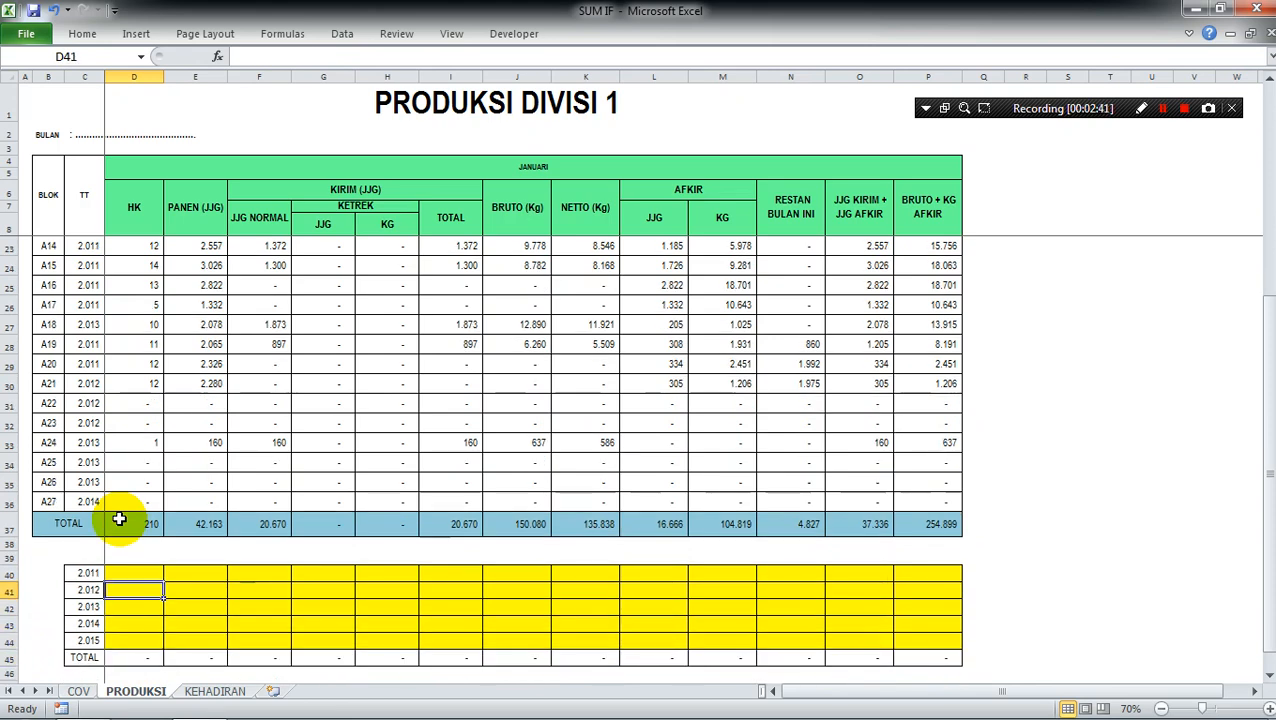
{"action": "key", "text": "Left"}
{"action": "key", "text": "Right"}
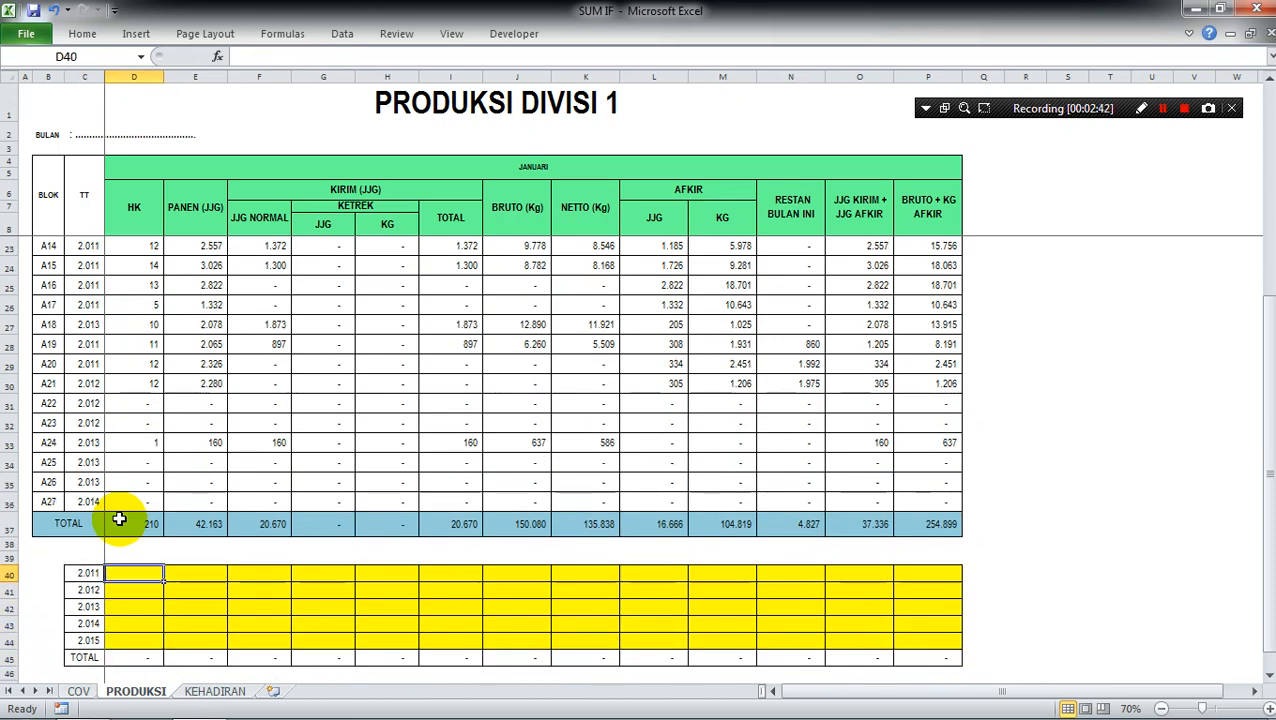
{"action": "key", "text": "Down"}
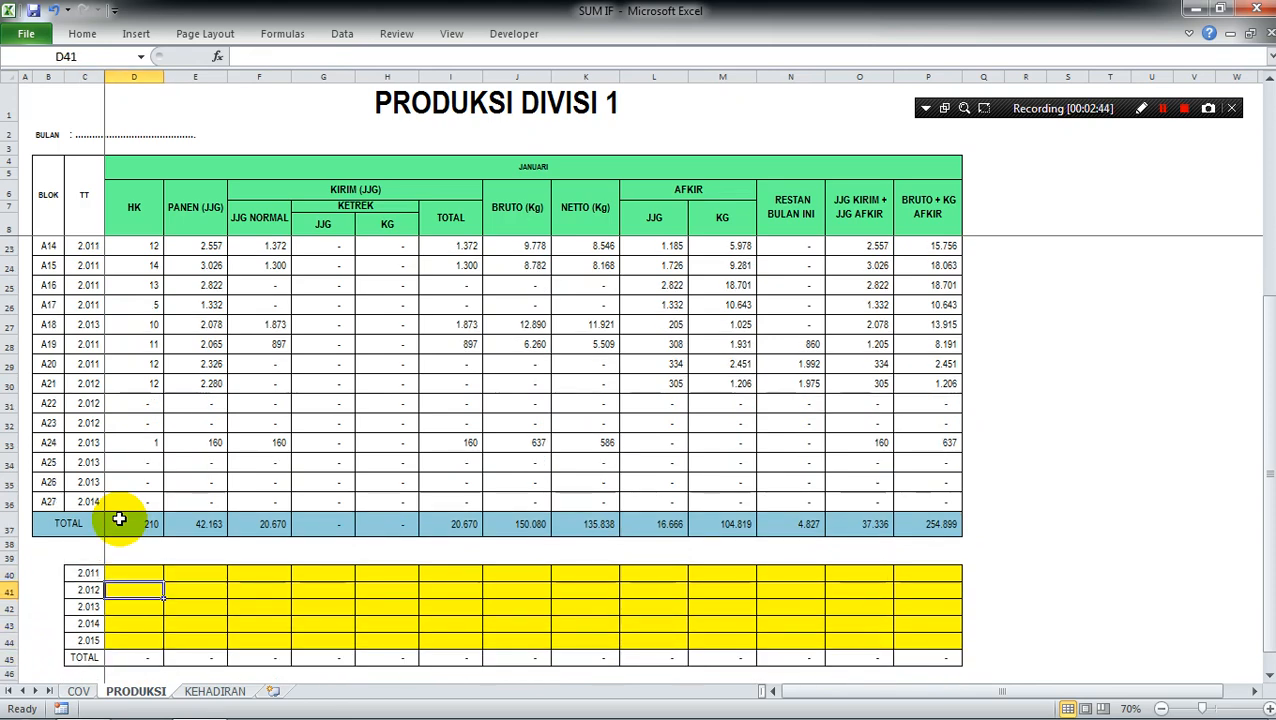
{"action": "key", "text": "Down"}
{"action": "key", "text": "Down"}
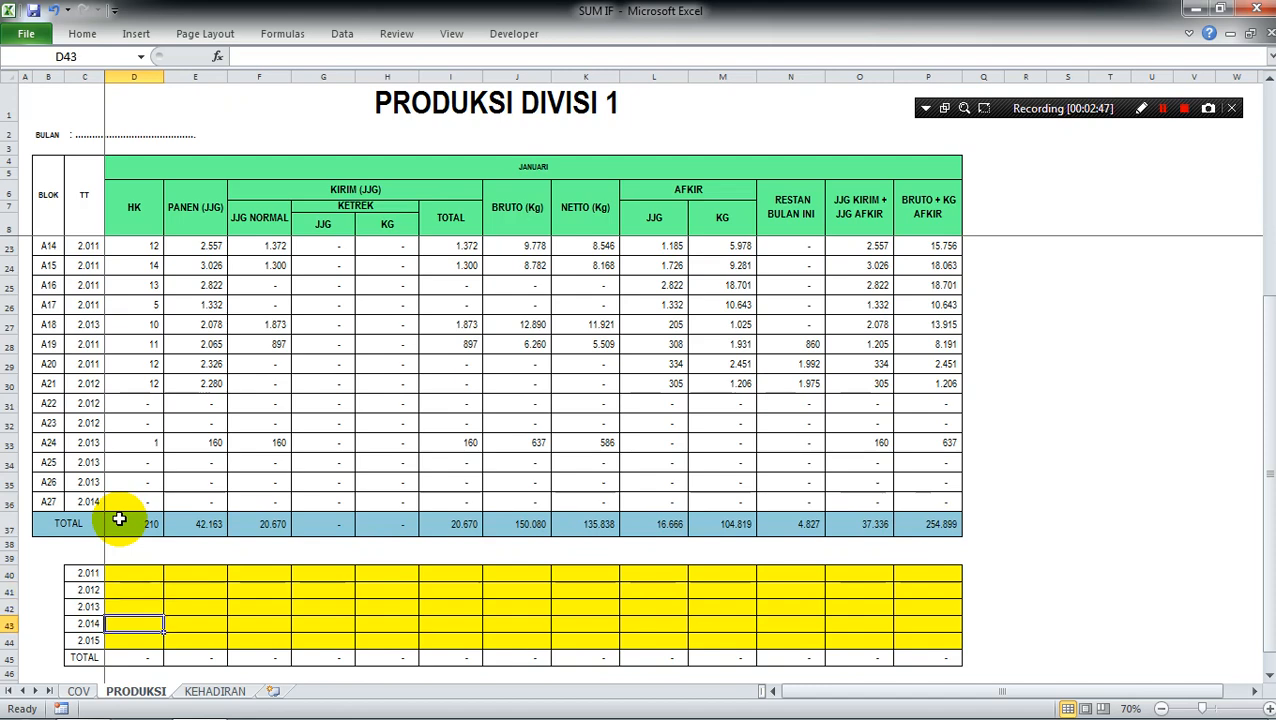
{"action": "key", "text": "Up"}
{"action": "key", "text": "Up"}
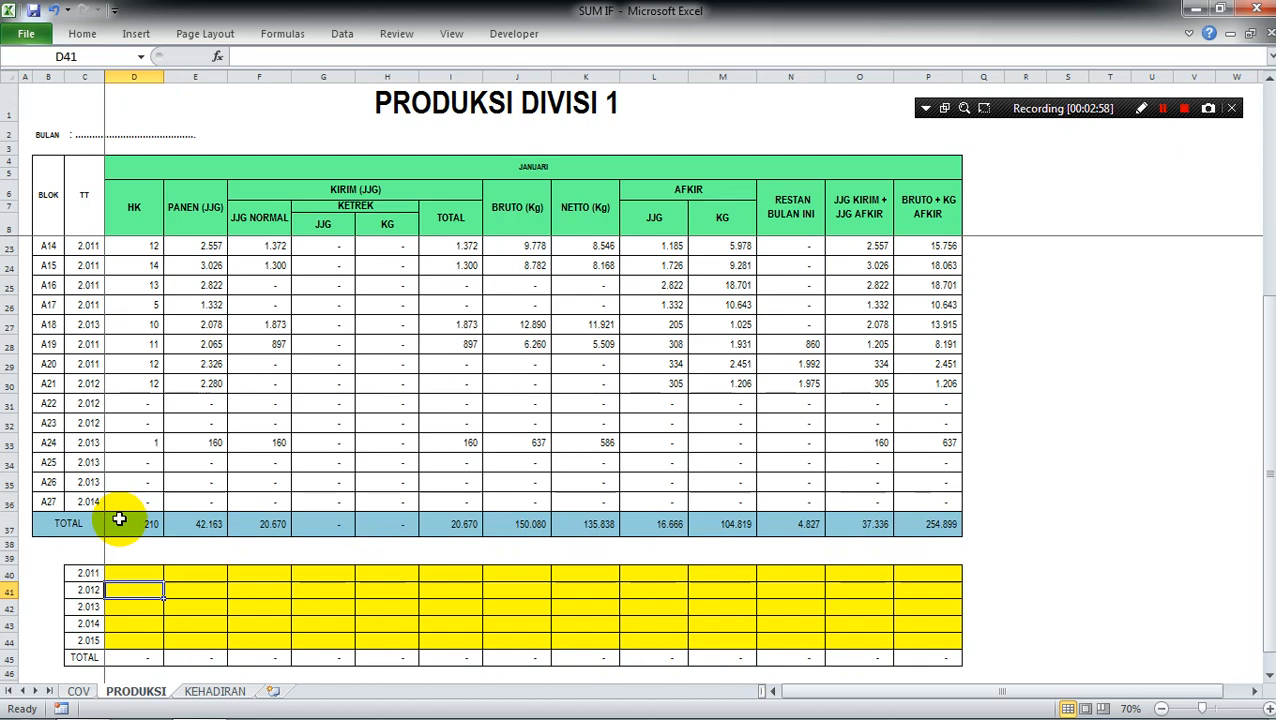
Start a SUMIF formula in cell D40 with the TT years of all blocks as the absolute range $C$10:$C$36
{"action": "left_click", "coordinate": [133, 571]}
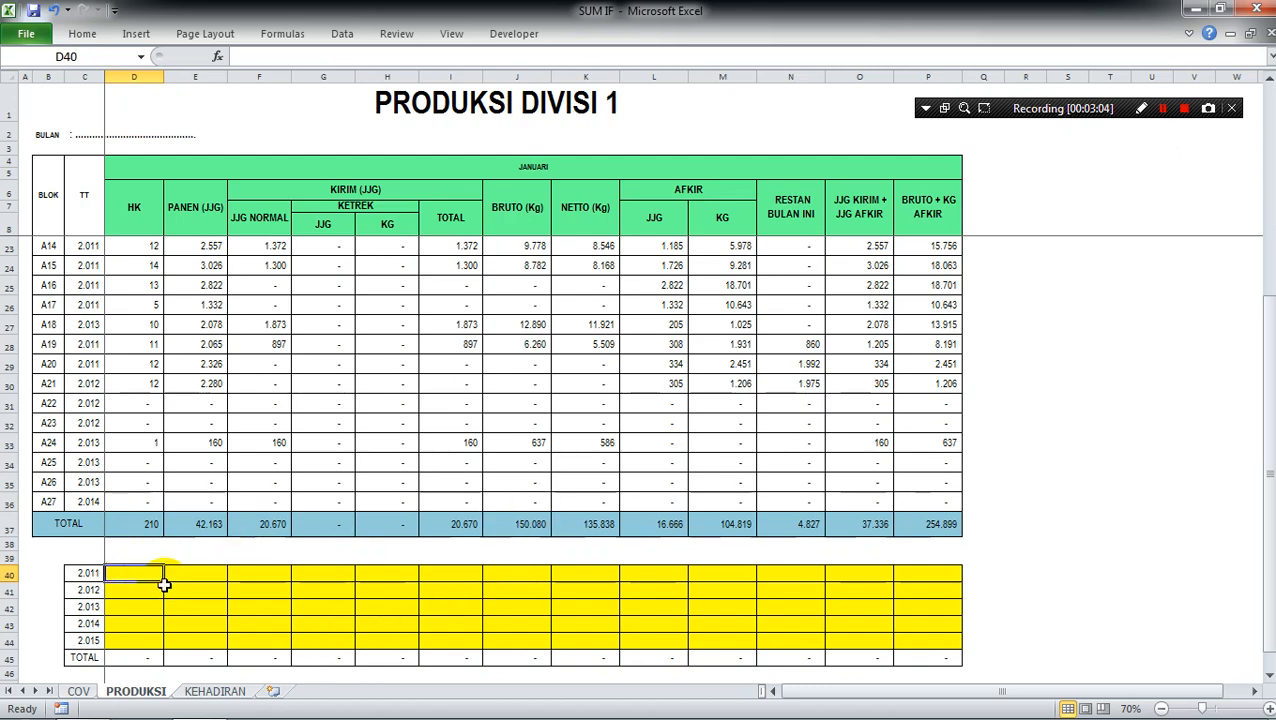
{"action": "left_click", "coordinate": [134, 575]}
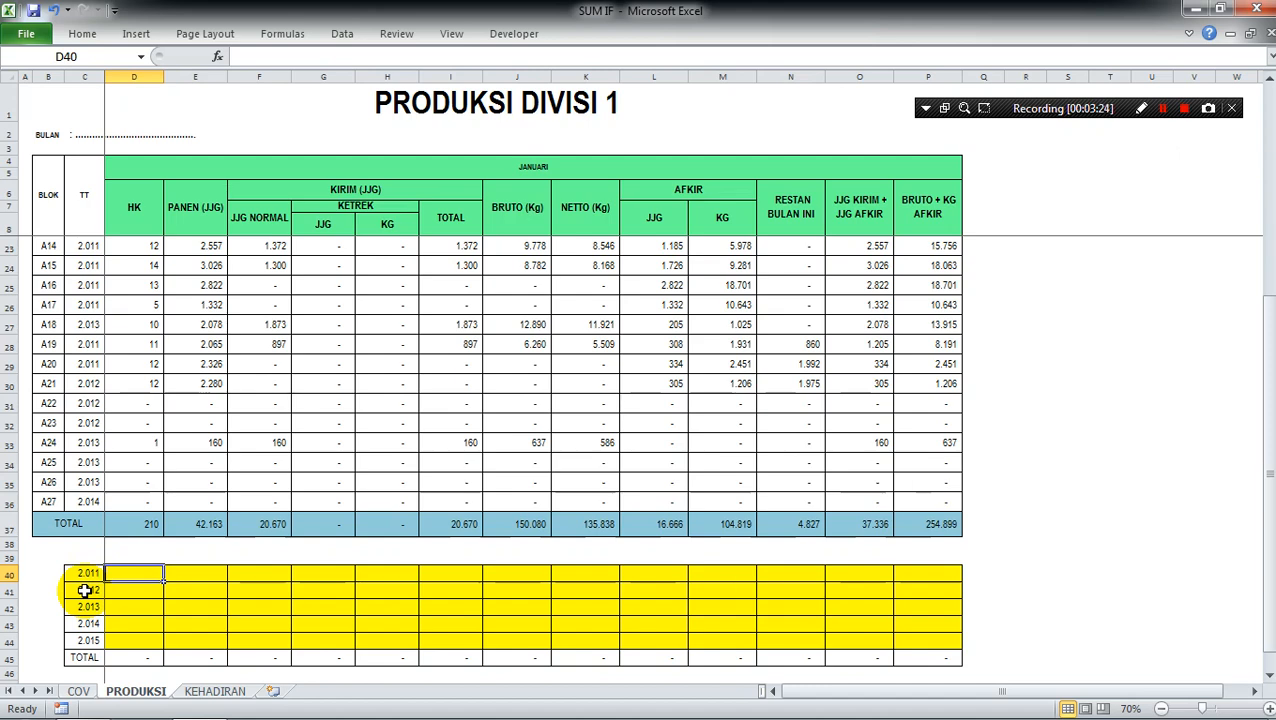
{"action": "type", "text": "="}
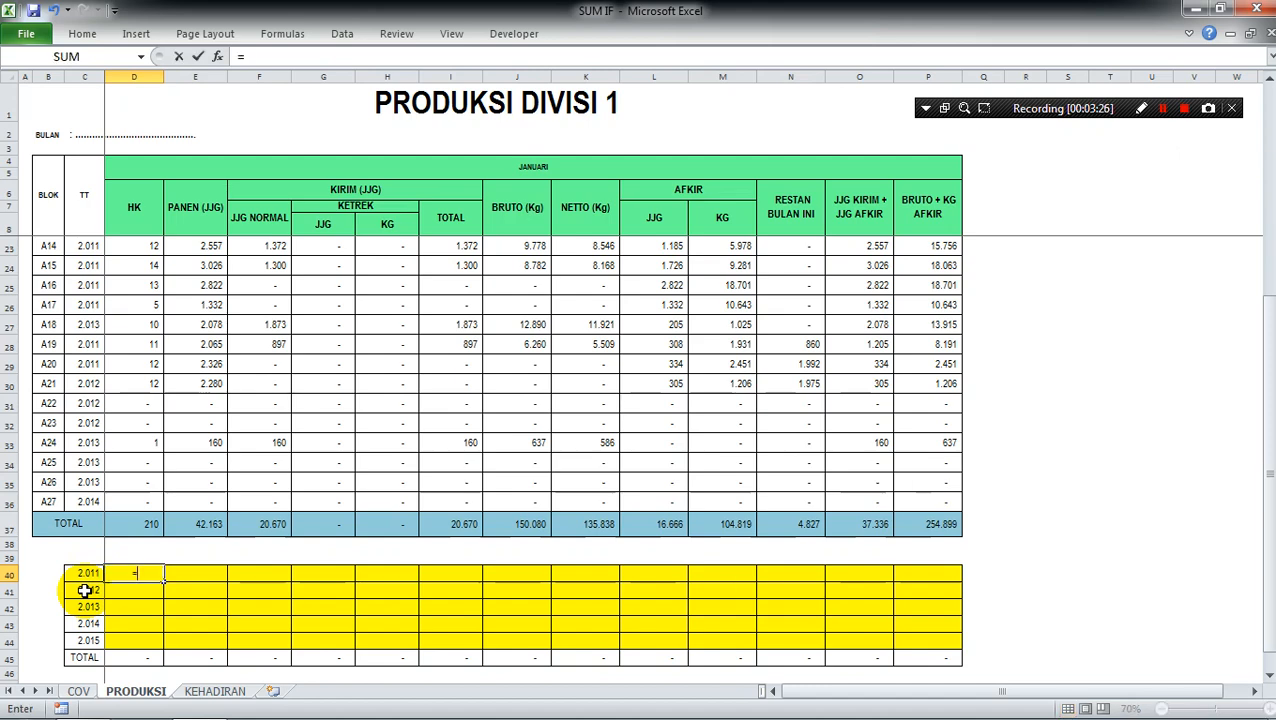
{"action": "type", "text": "SUMIF"}
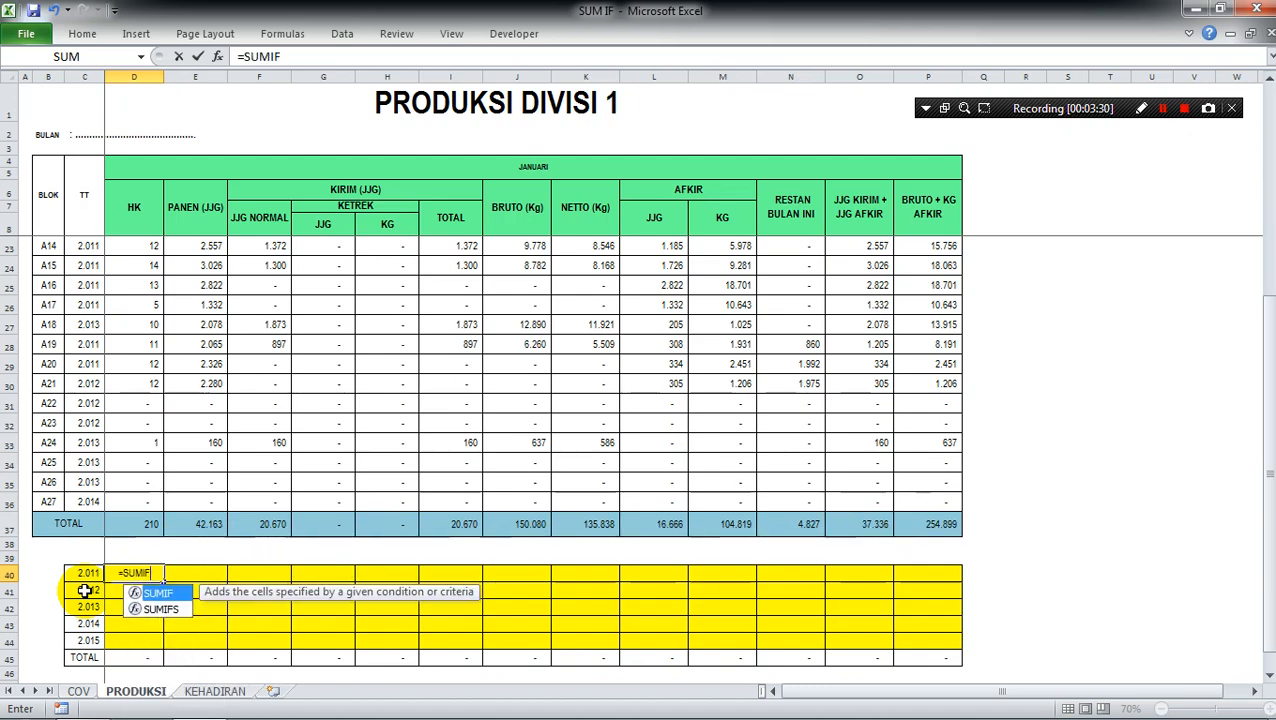
{"action": "type", "text": "("}
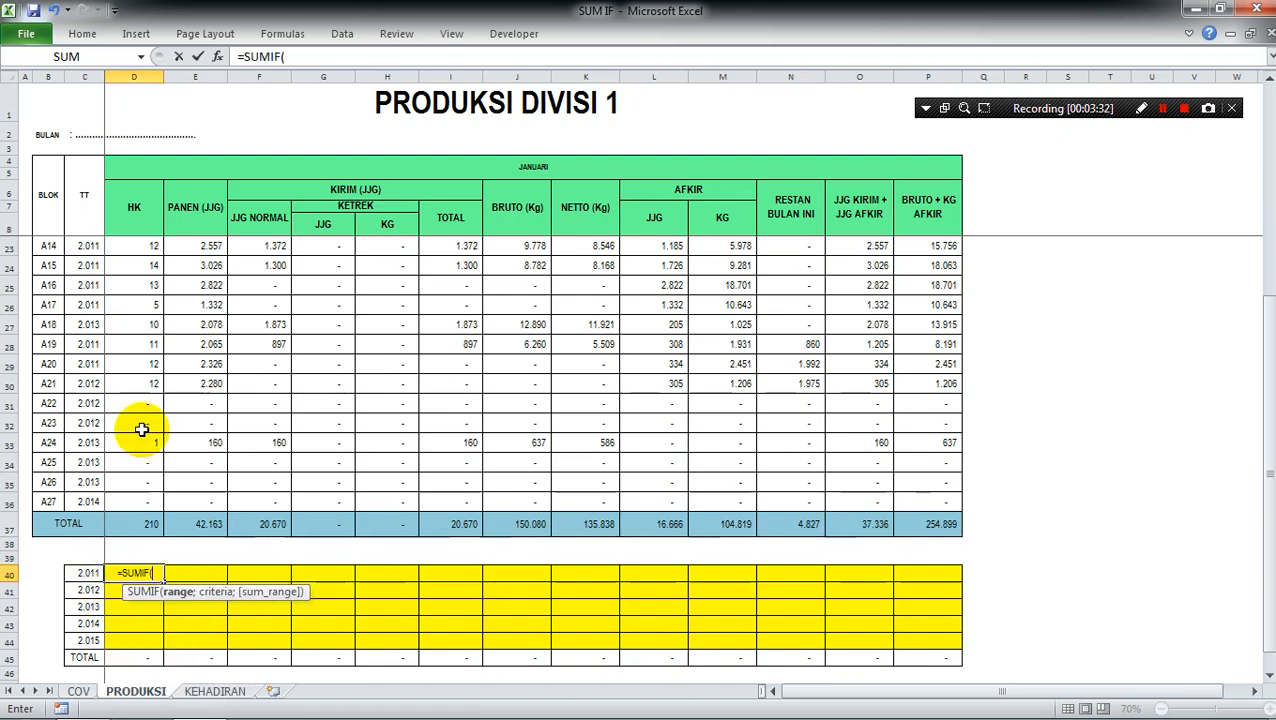
{"action": "left_click", "coordinate": [95, 228]}
{"action": "key", "text": "Down"}
{"action": "key", "text": "Down"}
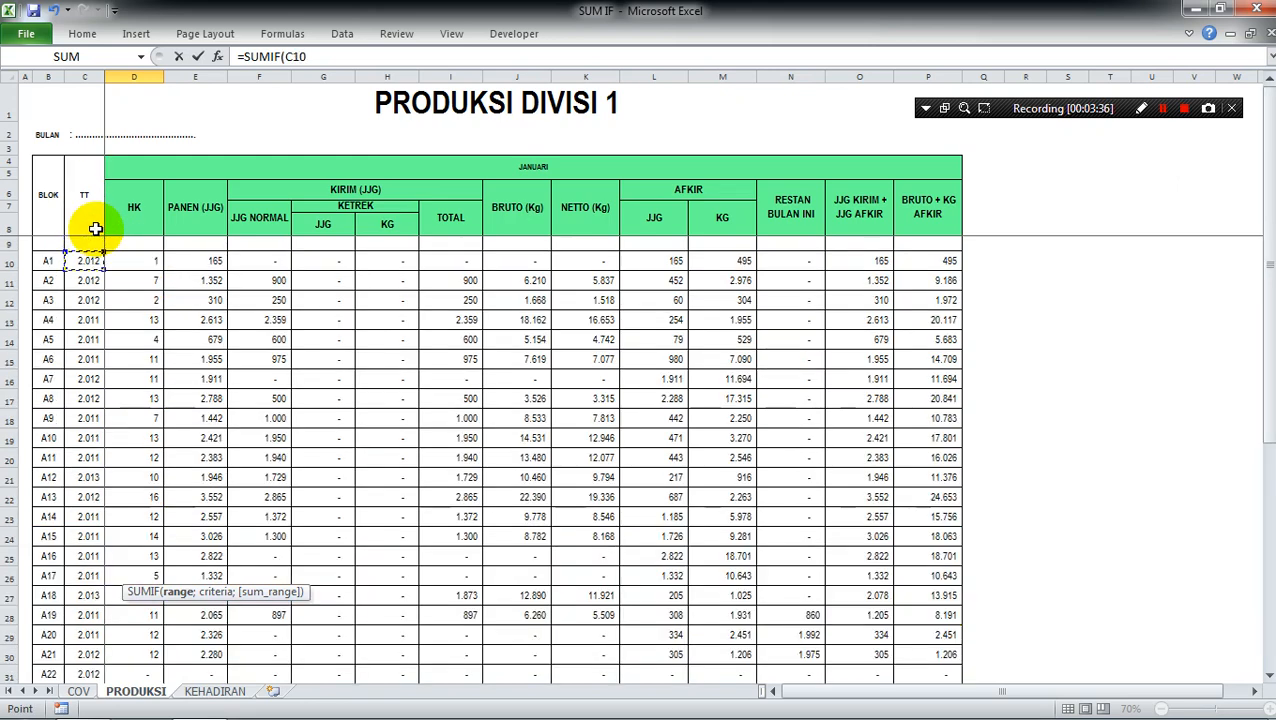
{"action": "key", "text": "shift+Down"}
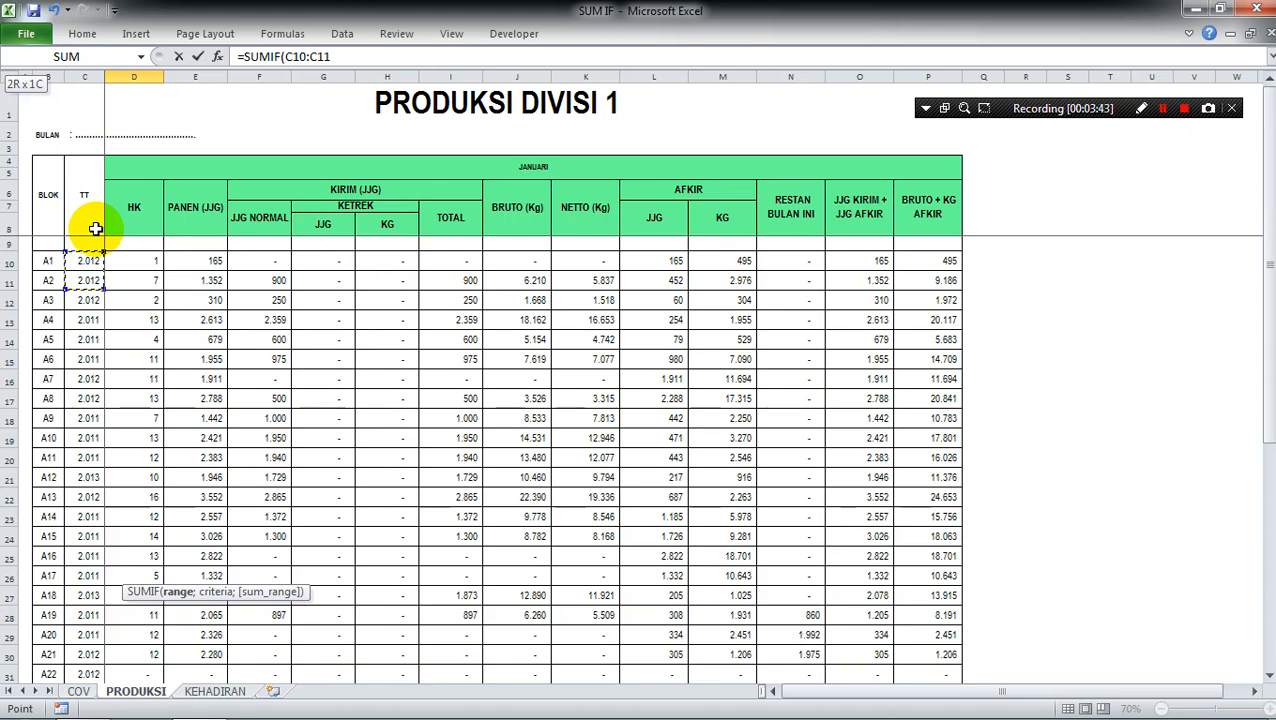
{"action": "key", "text": "shift+Down"}
{"action": "key", "text": "shift+Down"}
{"action": "key", "text": "shift+Down"}
{"action": "key", "text": "shift+Down"}
{"action": "key", "text": "shift+Down"}
{"action": "key", "text": "shift+Down"}
{"action": "key", "text": "shift+Down"}
{"action": "key", "text": "shift+Down"}
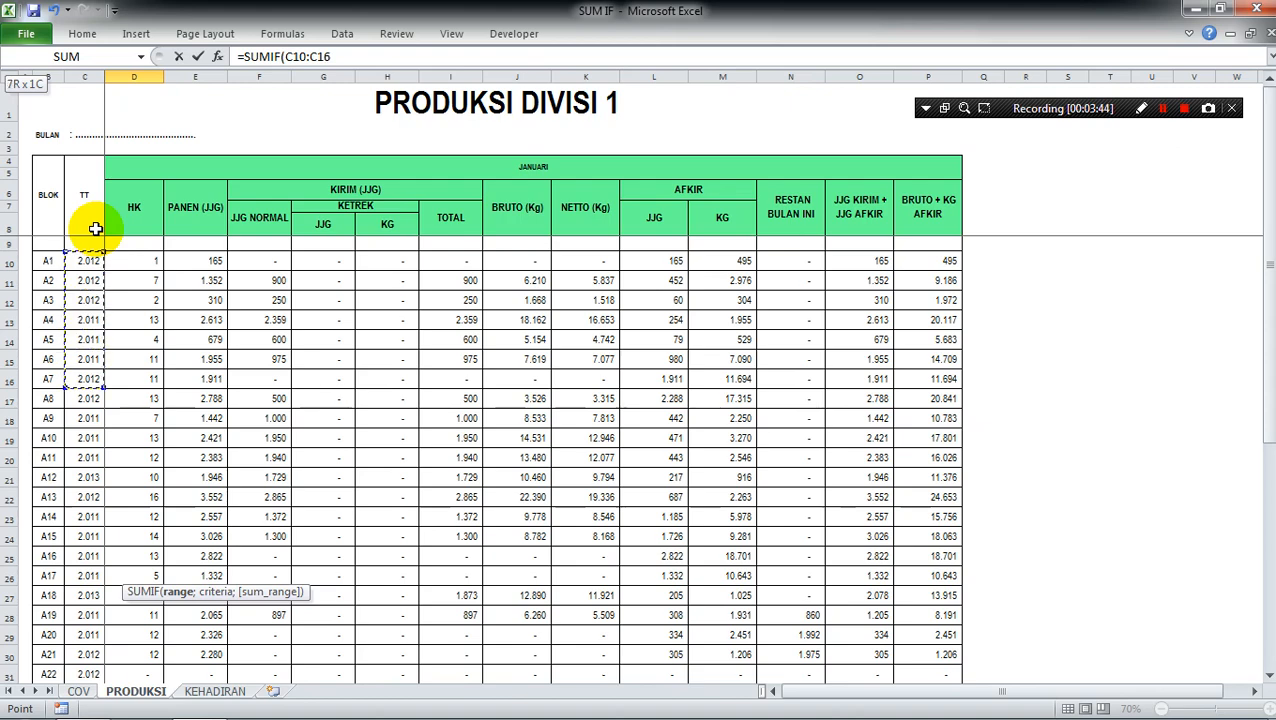
{"action": "key", "text": "shift+Down"}
{"action": "key", "text": "shift+Down"}
{"action": "key", "text": "shift+Down"}
{"action": "key", "text": "shift+Down"}
{"action": "key", "text": "shift+Down"}
{"action": "key", "text": "shift+Down"}
{"action": "key", "text": "shift+Down"}
{"action": "key", "text": "shift+Down"}
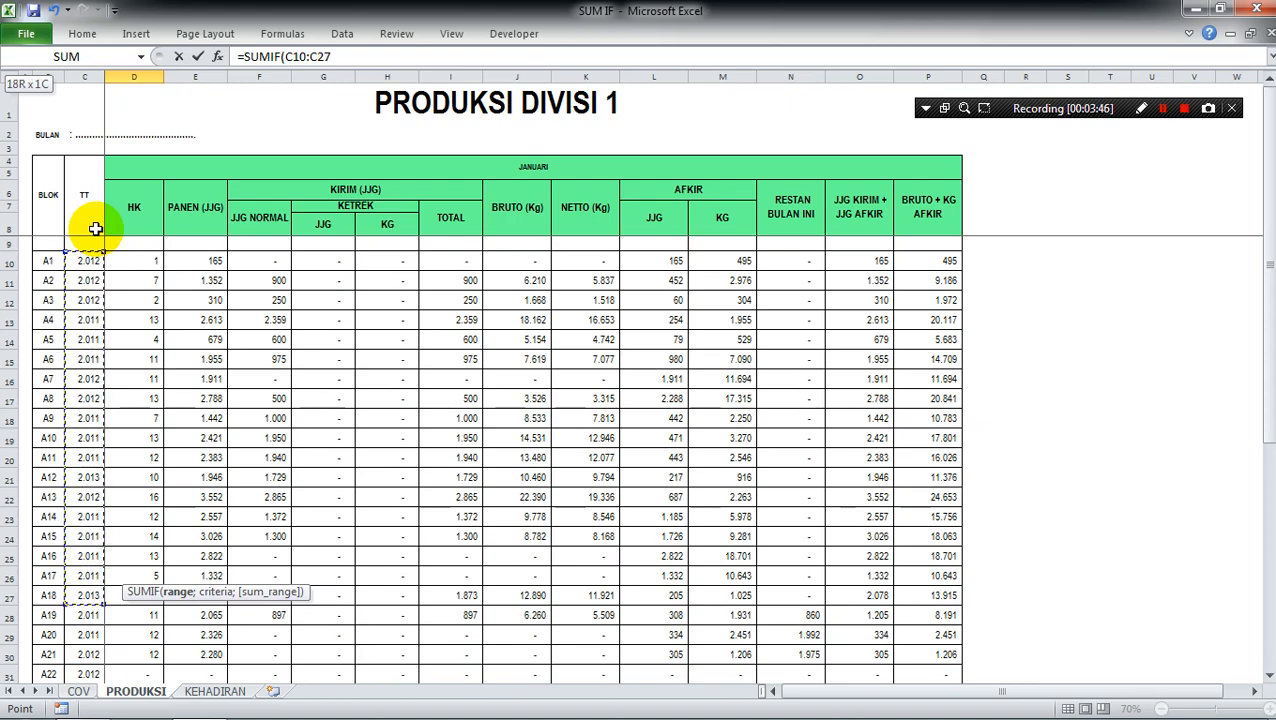
{"action": "key", "text": "shift+Down"}
{"action": "key", "text": "shift+Down"}
{"action": "key", "text": "shift+Down"}
{"action": "key", "text": "shift+Down"}
{"action": "key", "text": "shift+Down"}
{"action": "key", "text": "shift+Down"}
{"action": "key", "text": "shift+Down"}
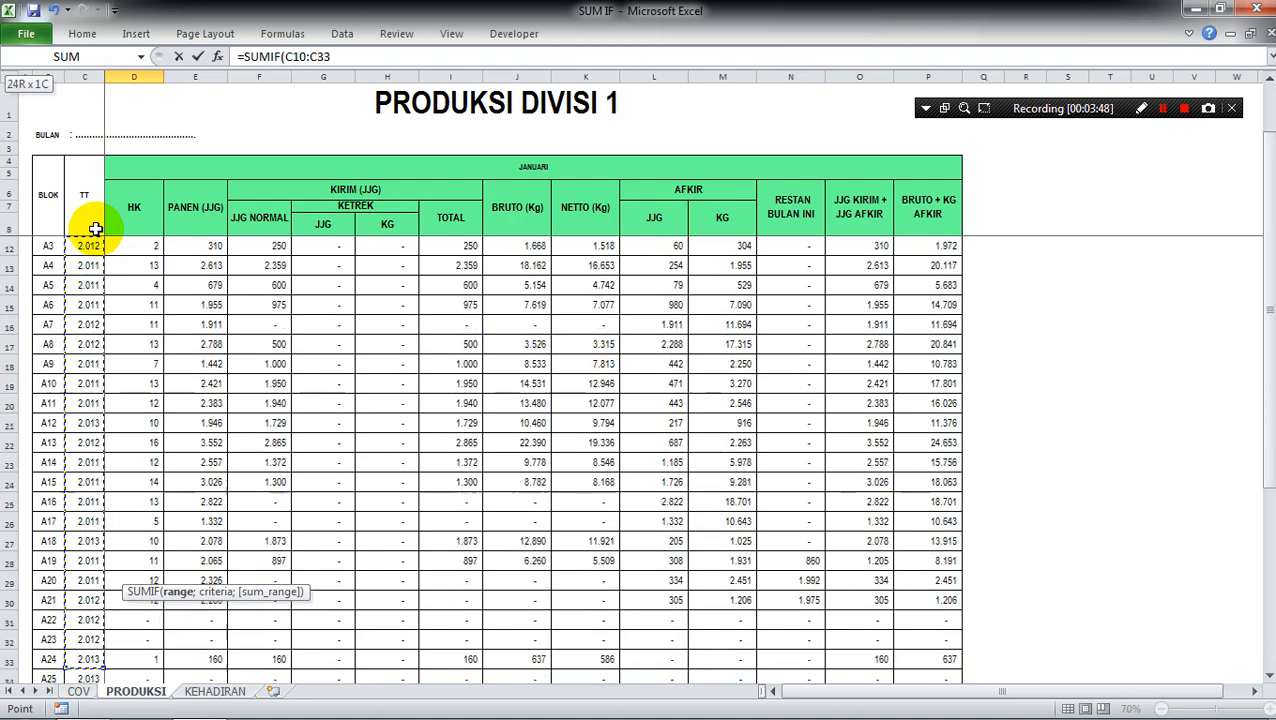
{"action": "key", "text": "shift+Down"}
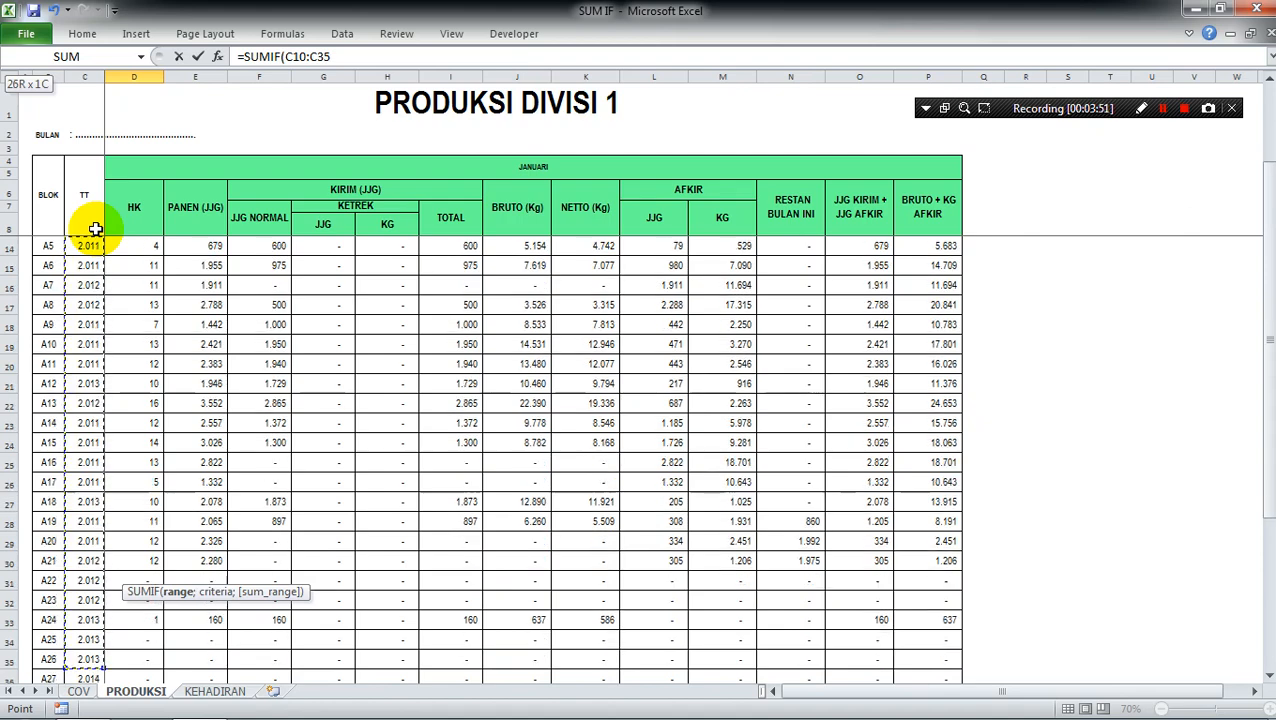
{"action": "key", "text": "shift+Down"}
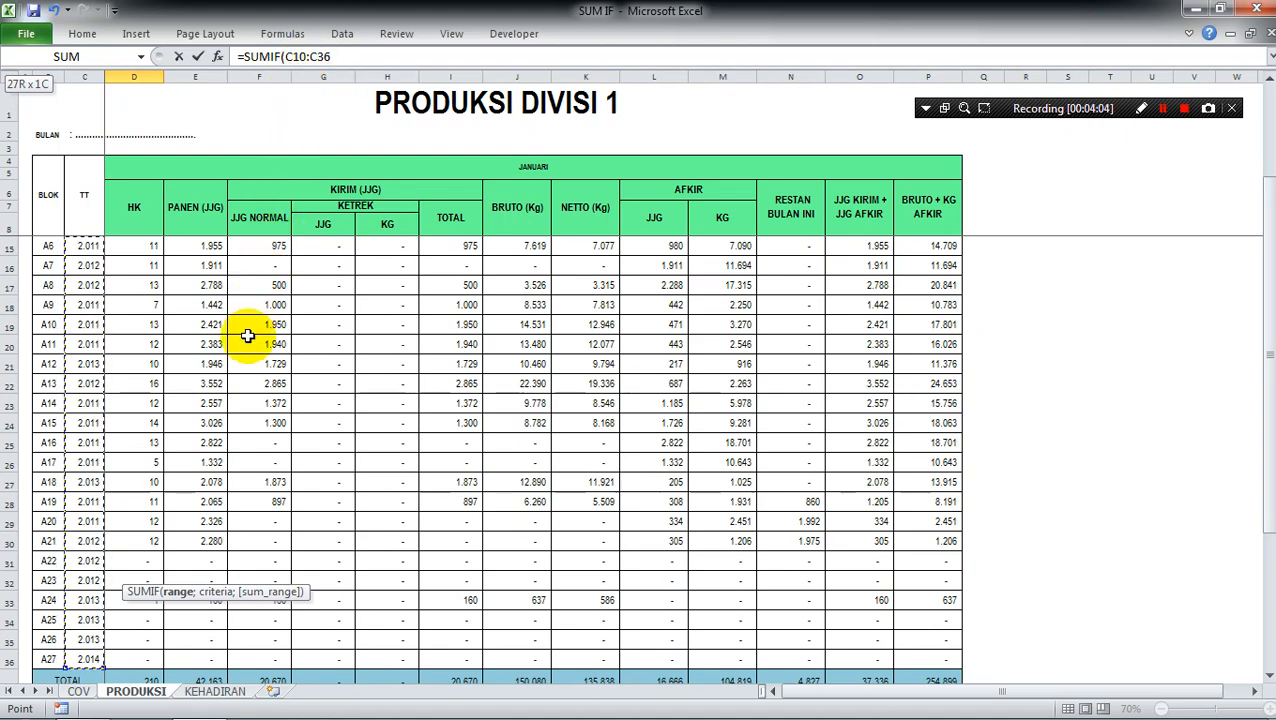
{"action": "key", "text": "F4"}
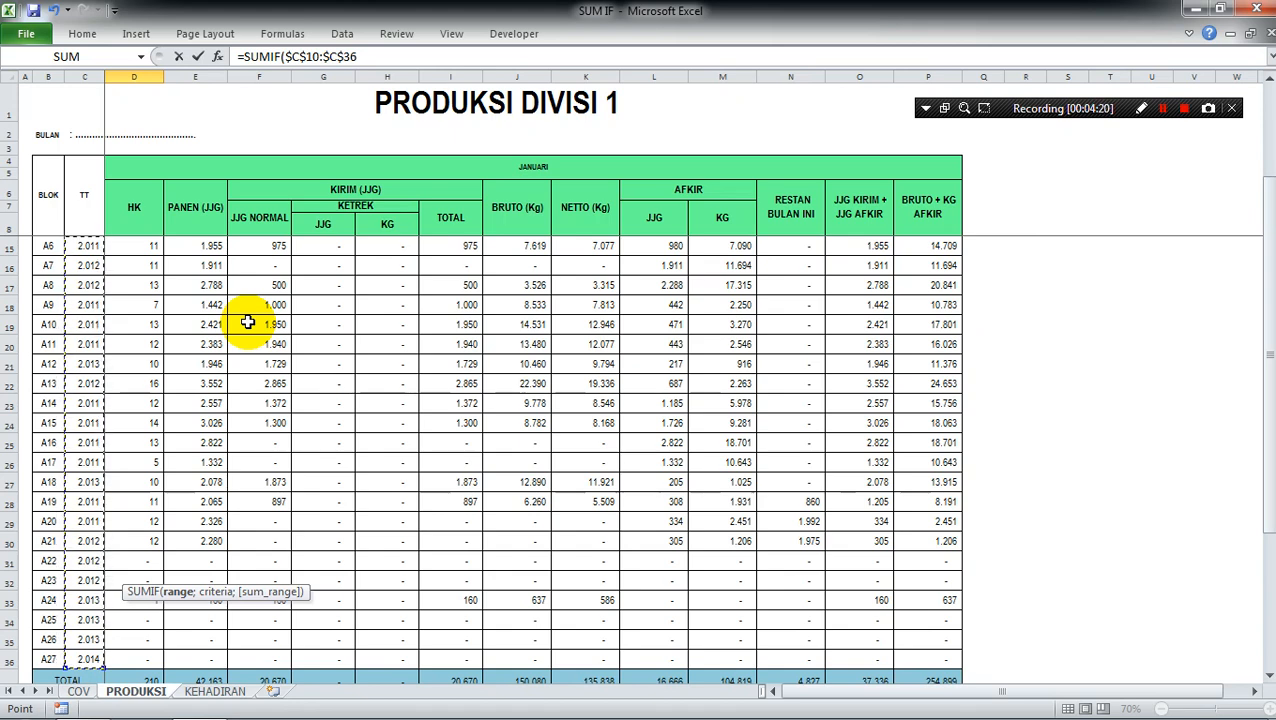
{"action": "type", "text": ";"}
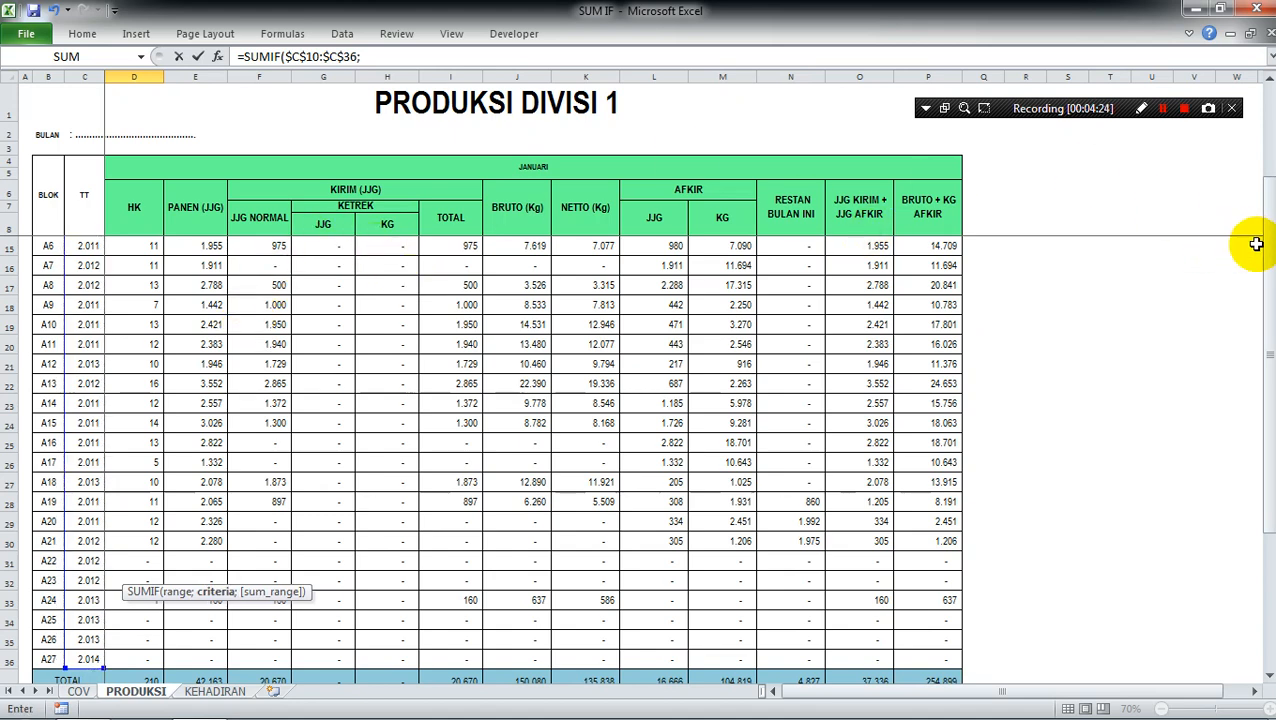
Set the SUMIF criteria to the 2011 label of the yellow summary table, with only the column locked as $C40
{"action": "left_click_drag", "start_coordinate": [1266, 252], "coordinate": [1268, 372]}
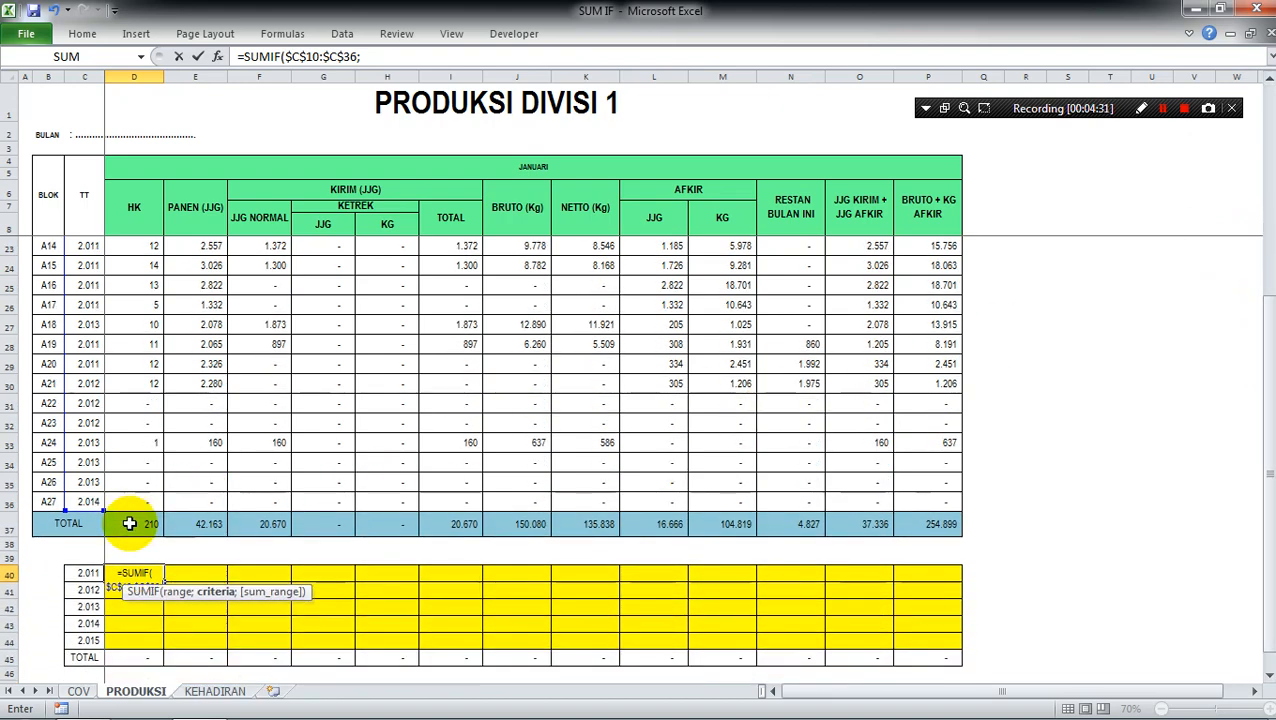
{"action": "left_click", "coordinate": [82, 573]}
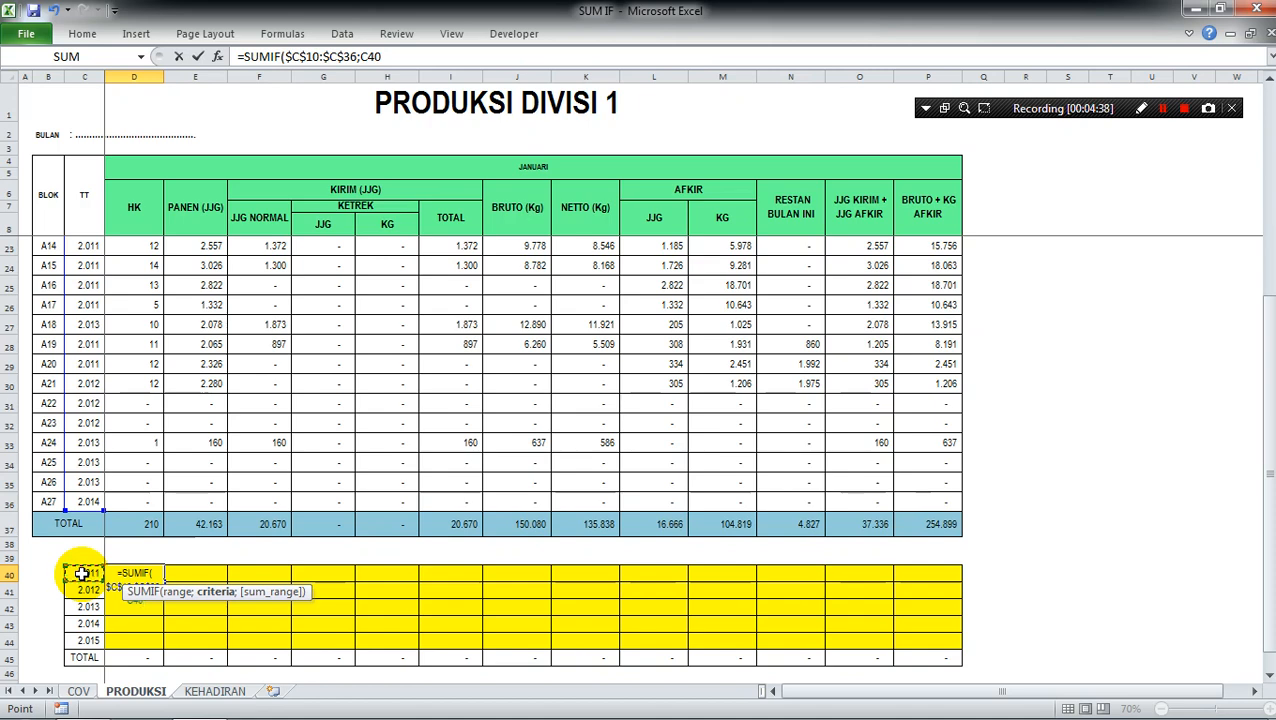
{"action": "key", "text": "F4"}
{"action": "key", "text": "F4"}
{"action": "type", "text": ";"}
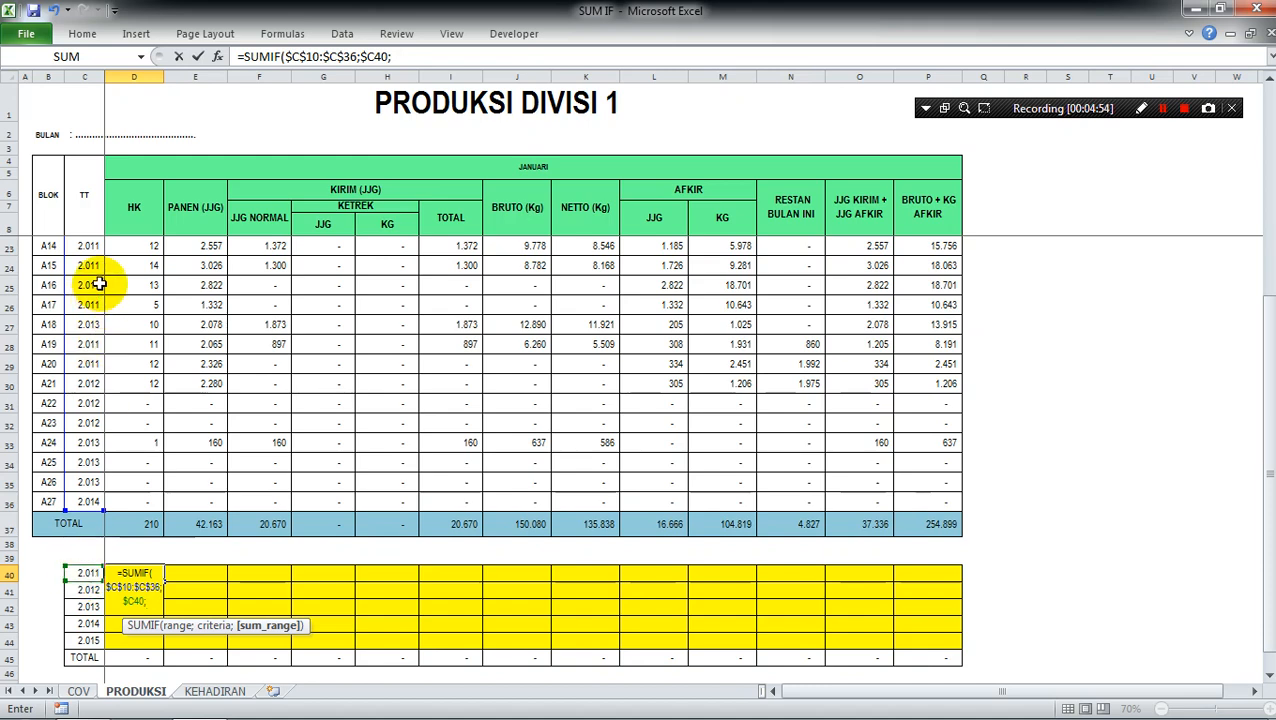
Set the SUMIF sum range to the HK values with only the rows locked, D$10:D$36, and complete the formula
{"action": "left_click", "coordinate": [123, 221]}
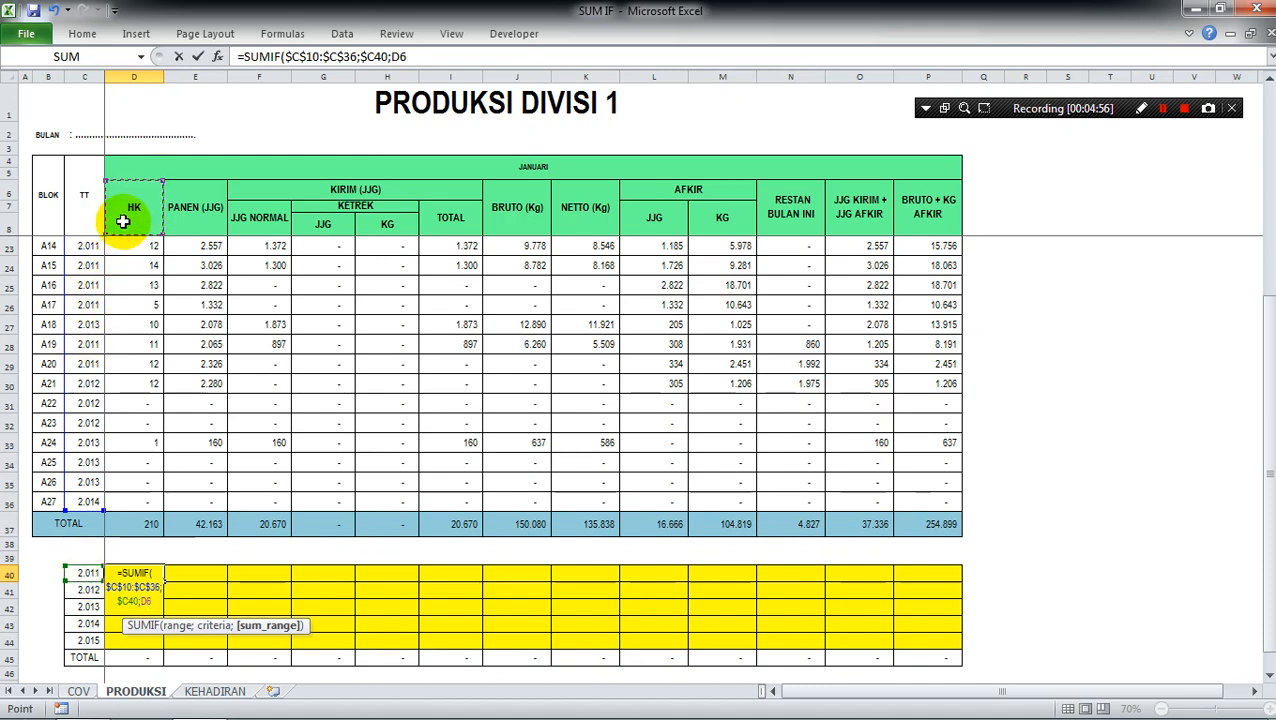
{"action": "key", "text": "Down"}
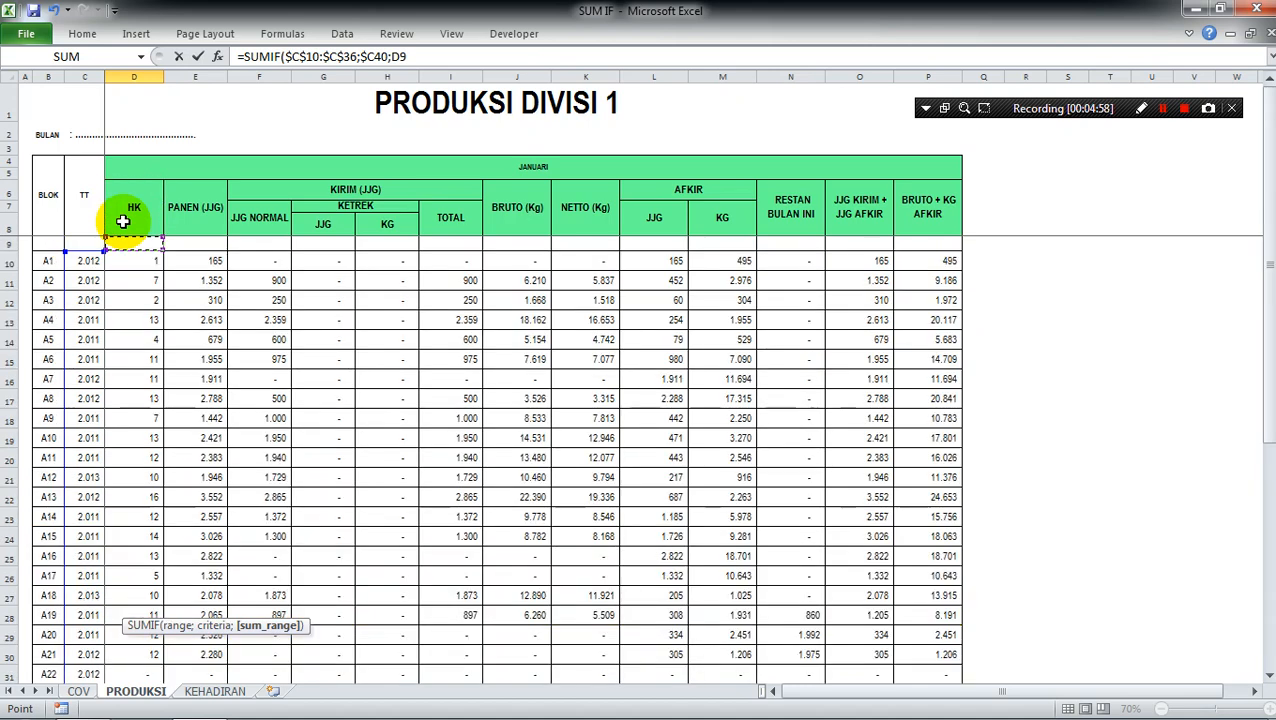
{"action": "key", "text": "Down"}
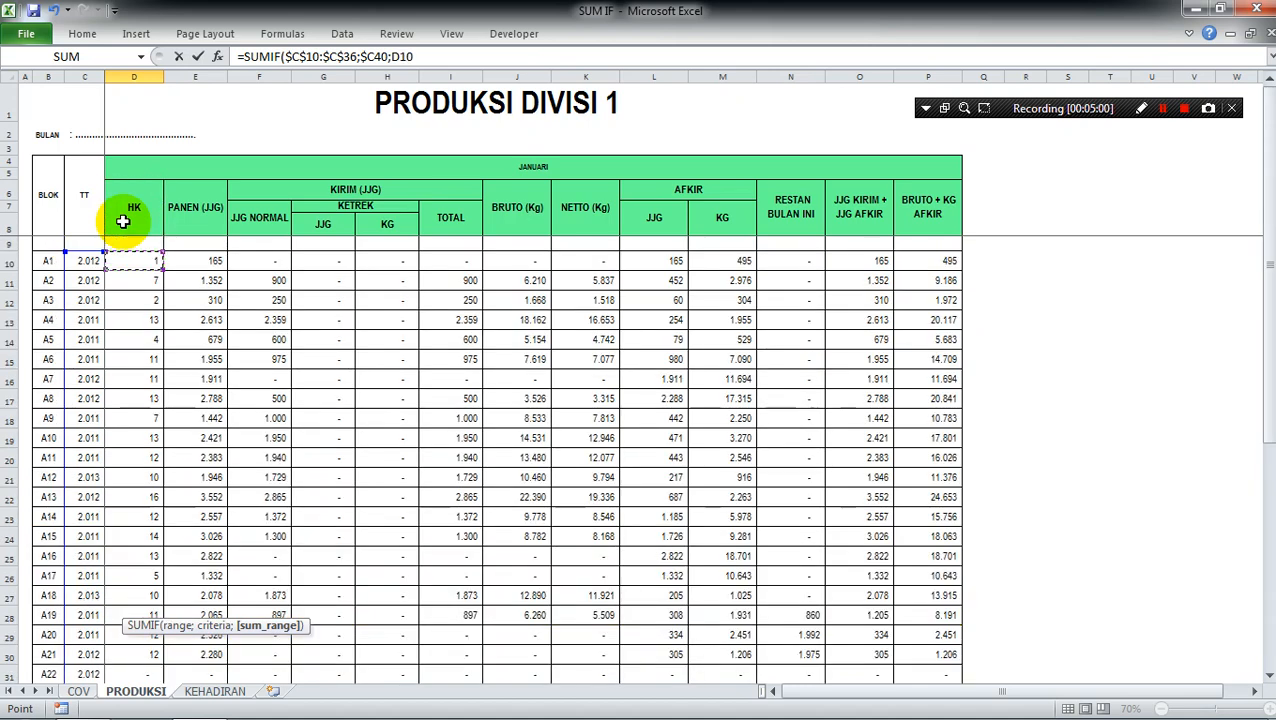
{"action": "key", "text": "shift+Down"}
{"action": "key", "text": "shift+Down"}
{"action": "key", "text": "shift+Down"}
{"action": "key", "text": "shift+Down"}
{"action": "key", "text": "shift+Down"}
{"action": "key", "text": "shift+Down"}
{"action": "key", "text": "shift+Down"}
{"action": "key", "text": "shift+Down"}
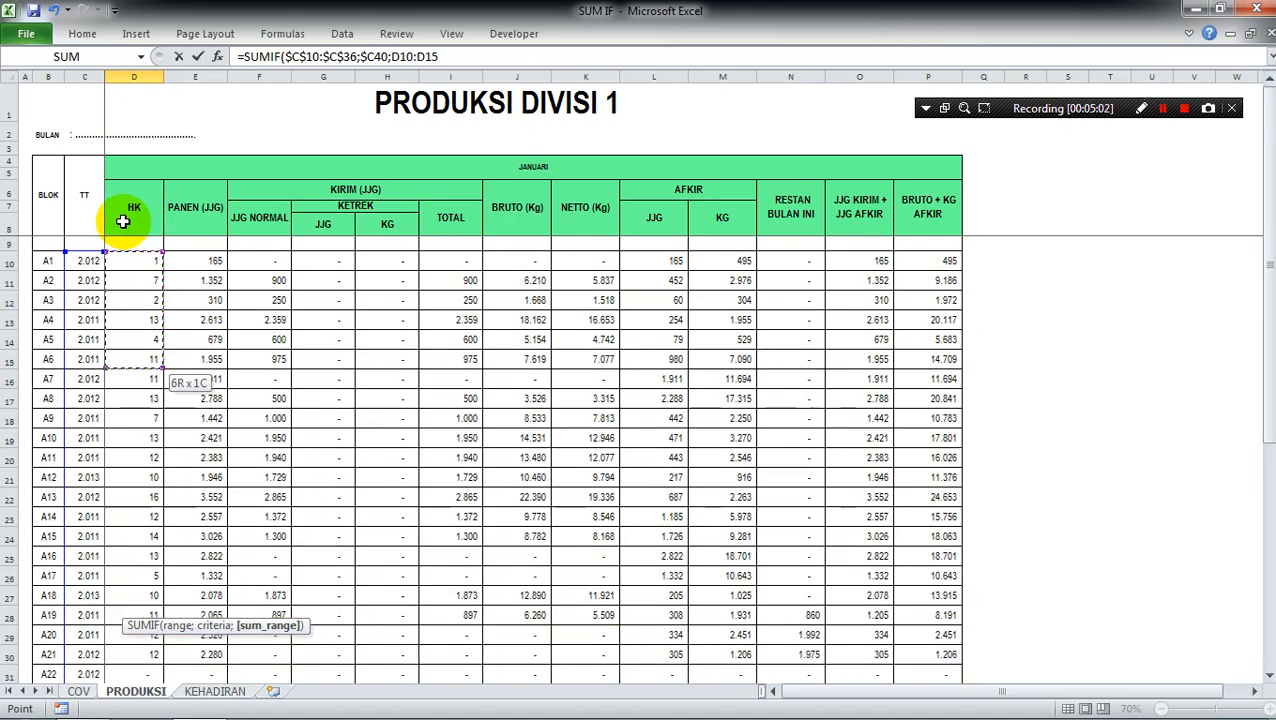
{"action": "key", "text": "shift+Down"}
{"action": "key", "text": "shift+Down"}
{"action": "key", "text": "shift+Down"}
{"action": "key", "text": "shift+Down"}
{"action": "key", "text": "shift+Down"}
{"action": "key", "text": "shift+Down"}
{"action": "key", "text": "shift+Down"}
{"action": "key", "text": "shift+Down"}
{"action": "key", "text": "shift+Down"}
{"action": "key", "text": "shift+Down"}
{"action": "key", "text": "shift+Down"}
{"action": "key", "text": "shift+Down"}
{"action": "key", "text": "shift+Down"}
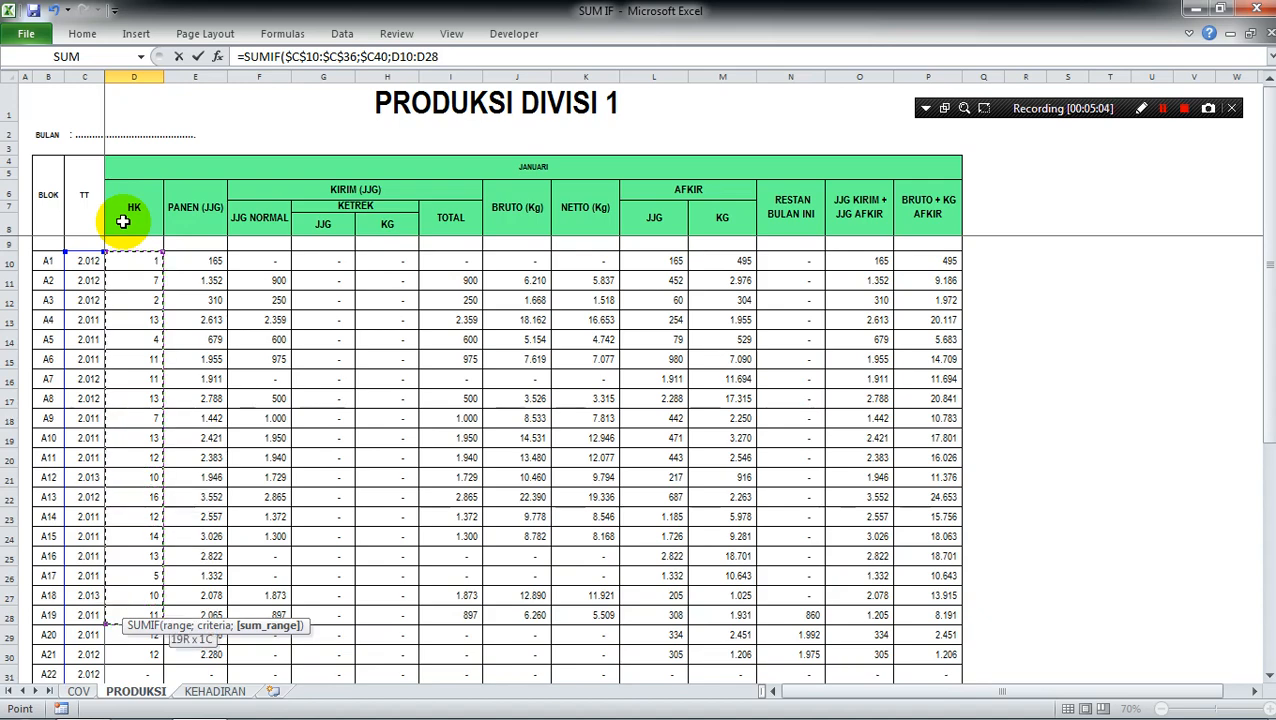
{"action": "key", "text": "shift+Down"}
{"action": "key", "text": "shift+Down"}
{"action": "key", "text": "shift+Down"}
{"action": "key", "text": "shift+Down"}
{"action": "key", "text": "shift+Down"}
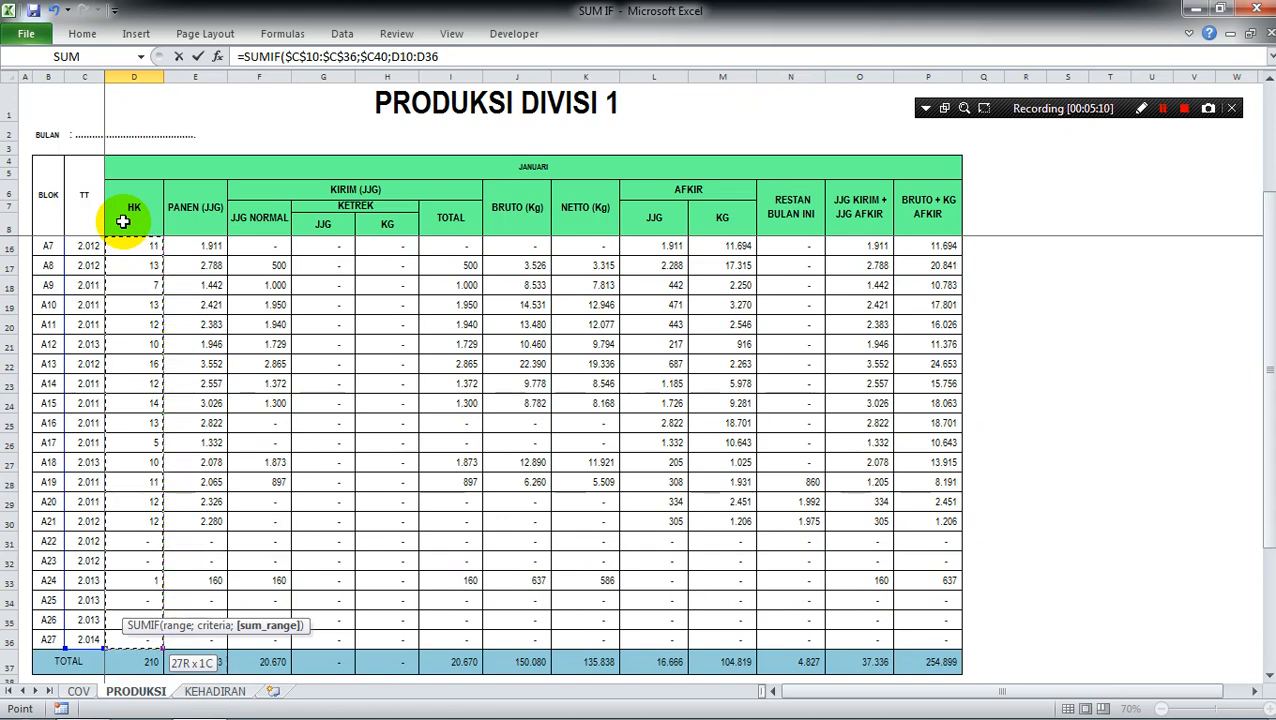
{"action": "key", "text": "F4"}
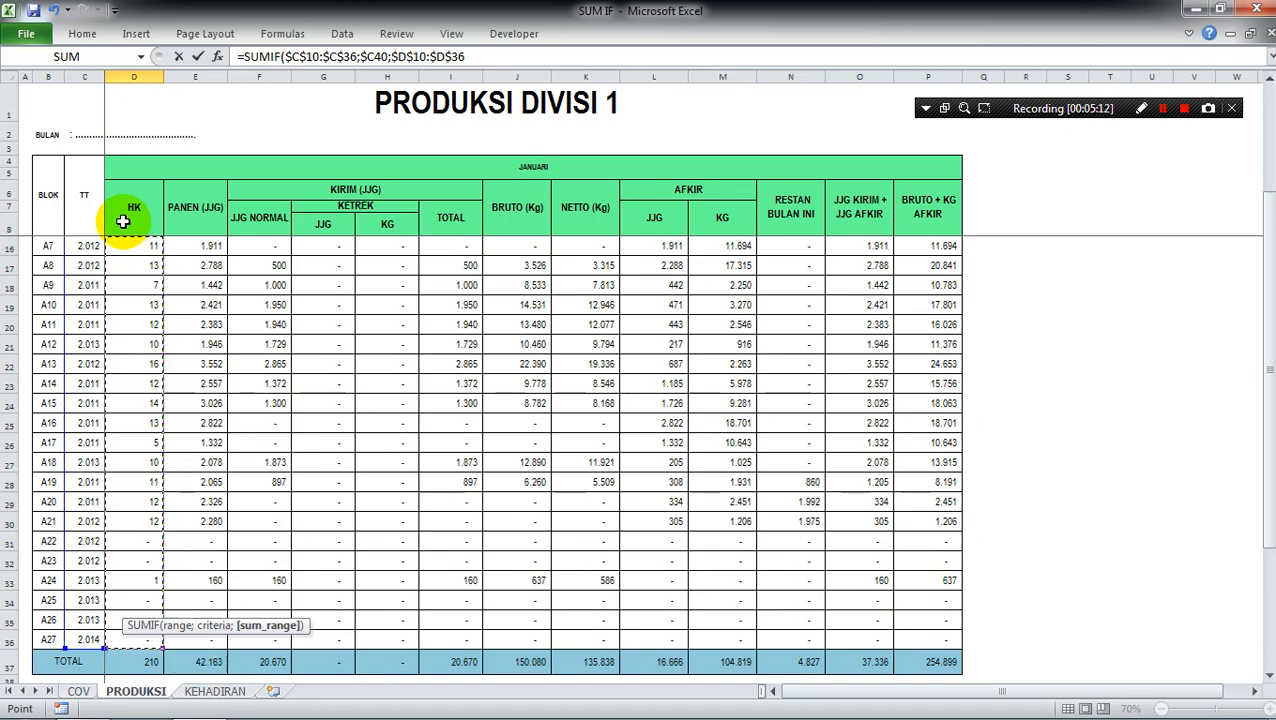
{"action": "key", "text": "F4"}
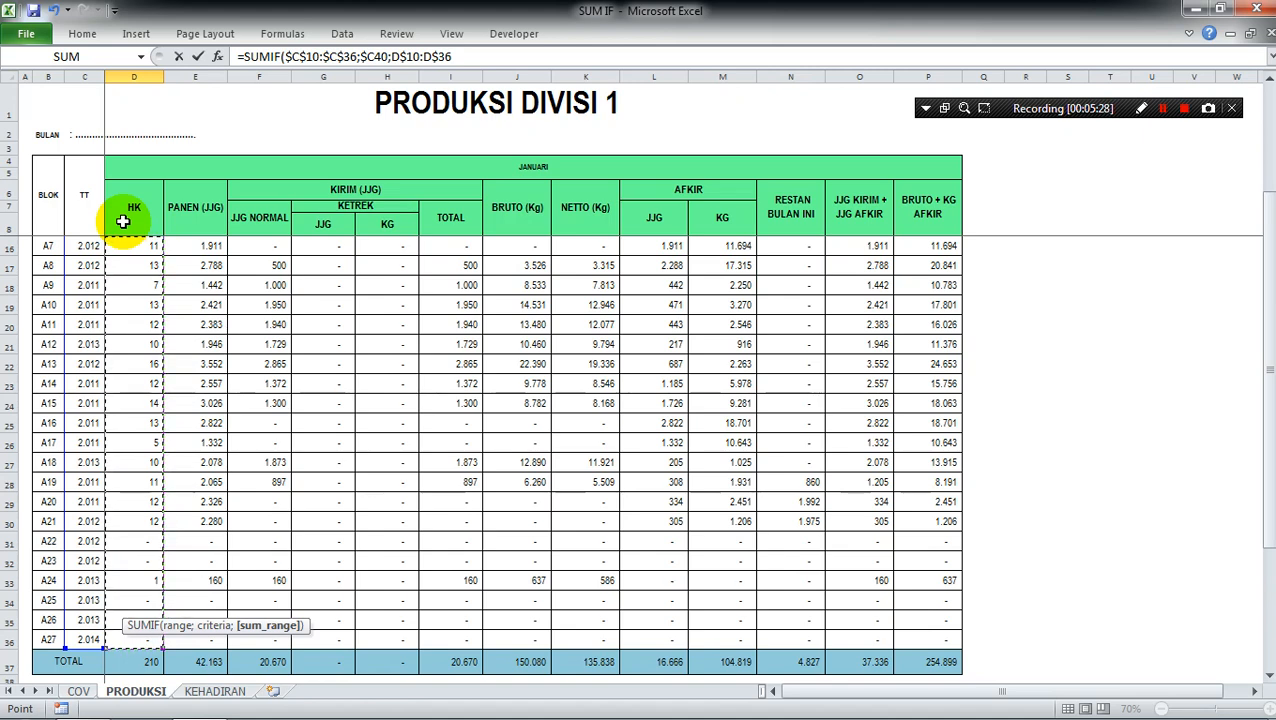
{"action": "key", "text": "Return"}
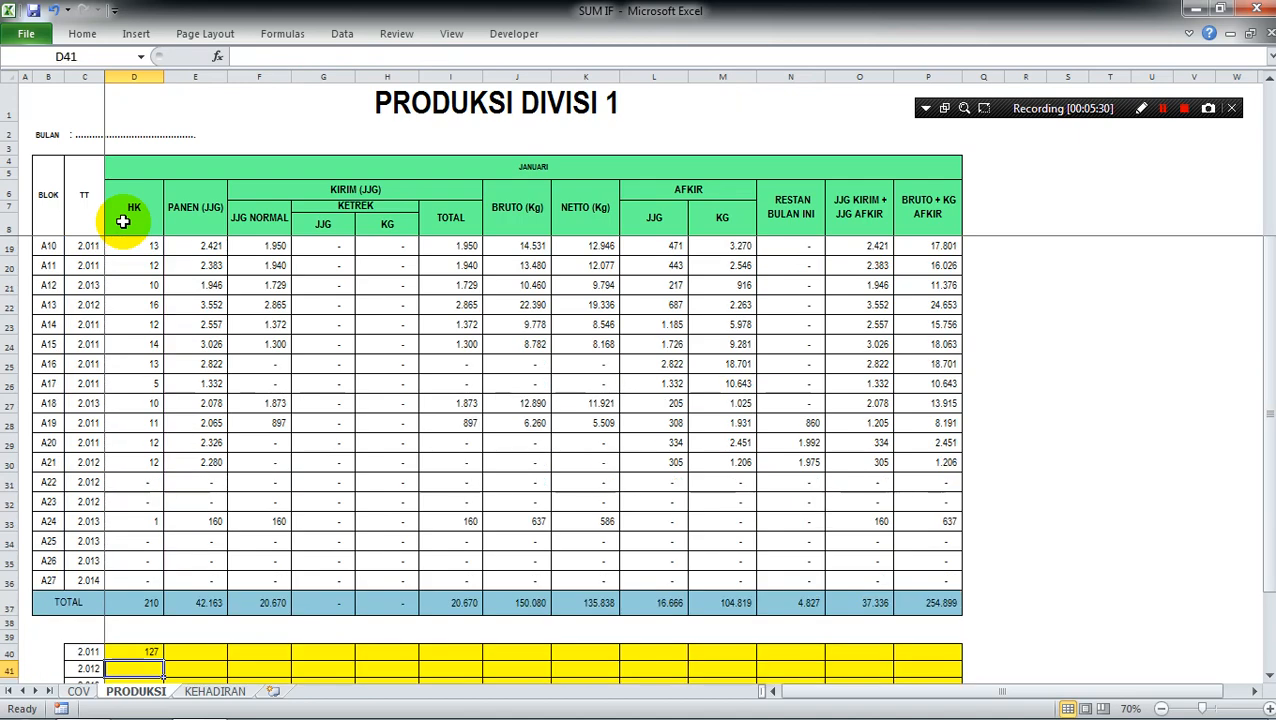
{"action": "key", "text": "Down"}
{"action": "key", "text": "Down"}
{"action": "key", "text": "Down"}
{"action": "key", "text": "Down"}
{"action": "key", "text": "Down"}
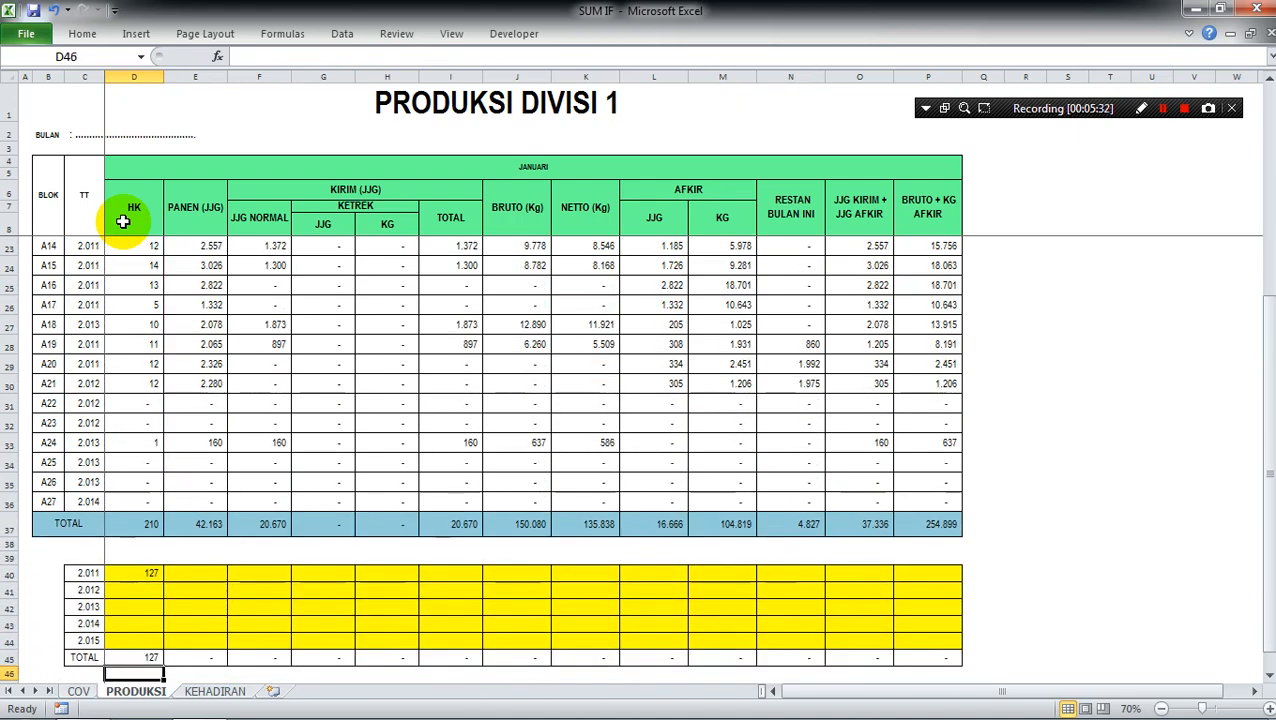
{"action": "left_click", "coordinate": [1158, 114]}
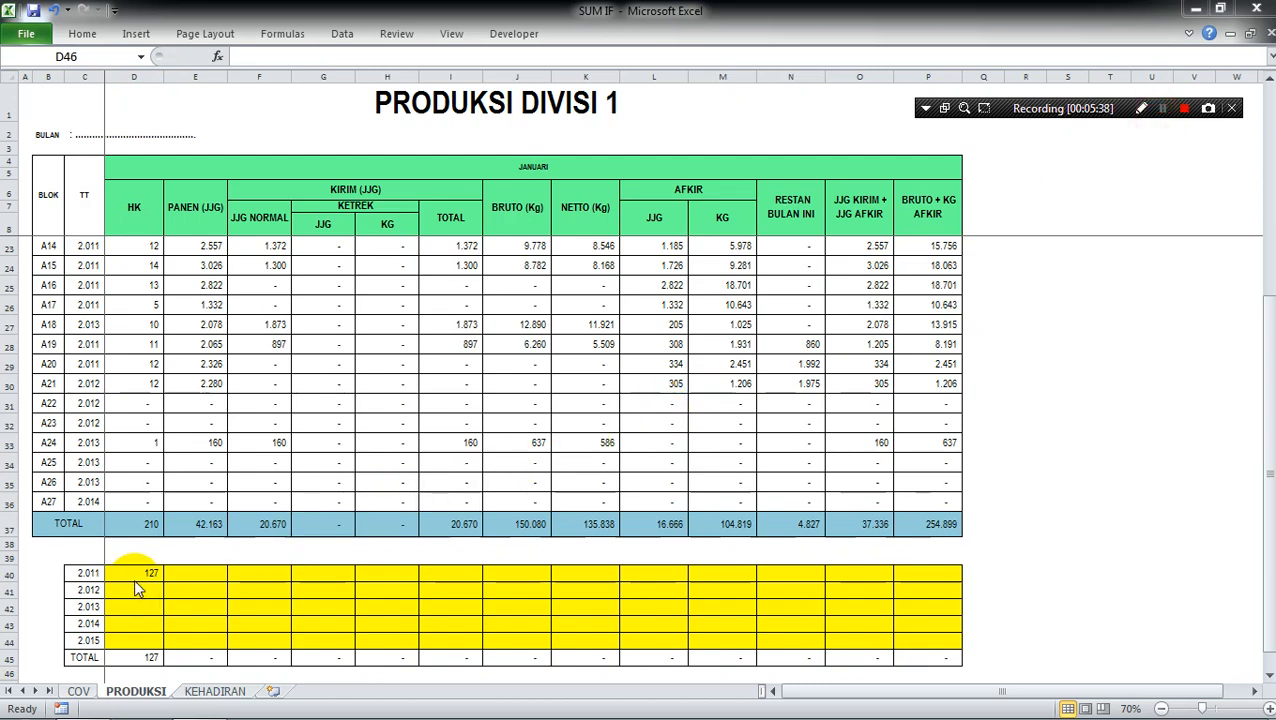
Copy the SUMIF formula in D40 to all years and columns of the yellow summary table, D40:P44, pasting formulas only
{"action": "left_click", "coordinate": [134, 575]}
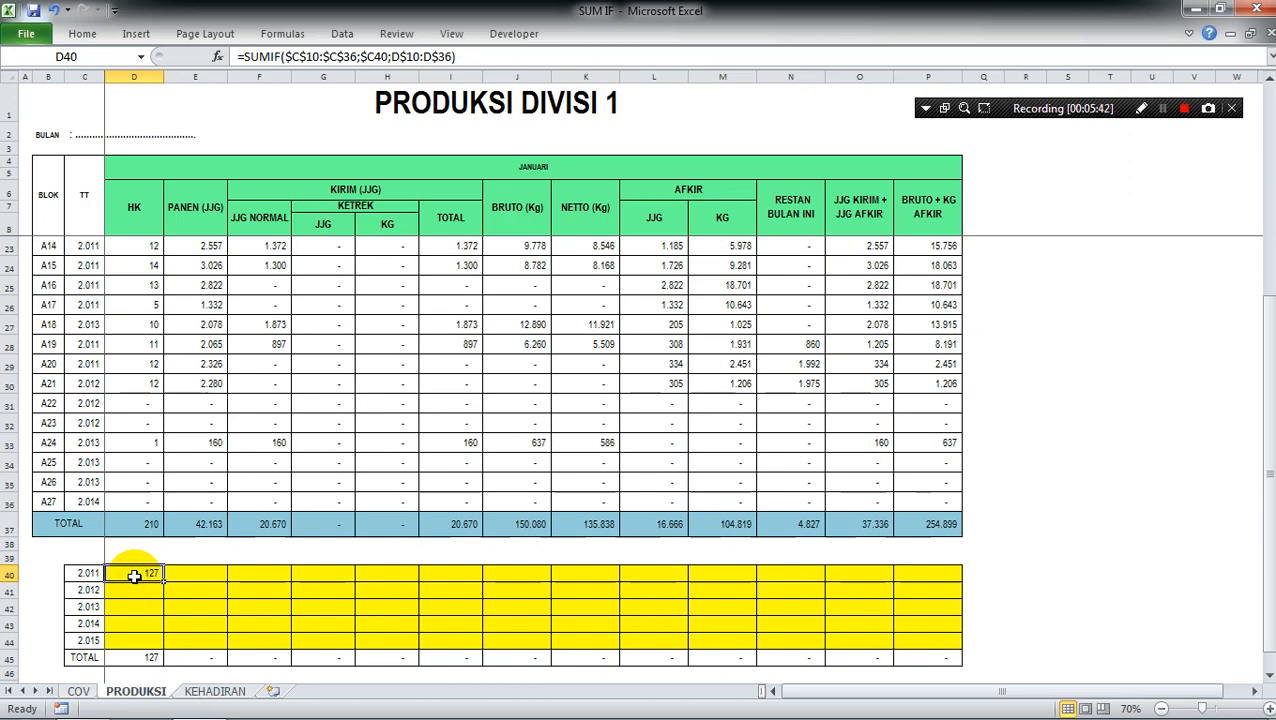
{"action": "key", "text": "ctrl+c"}
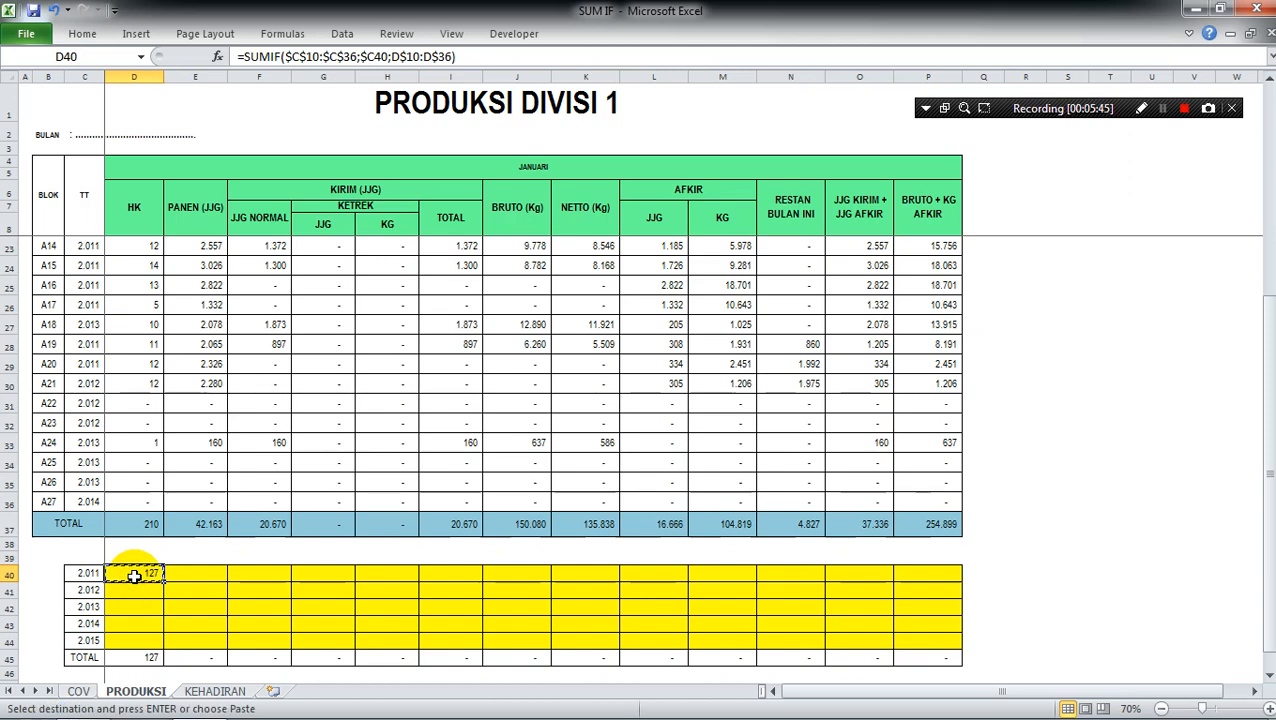
{"action": "key", "text": "shift+Right"}
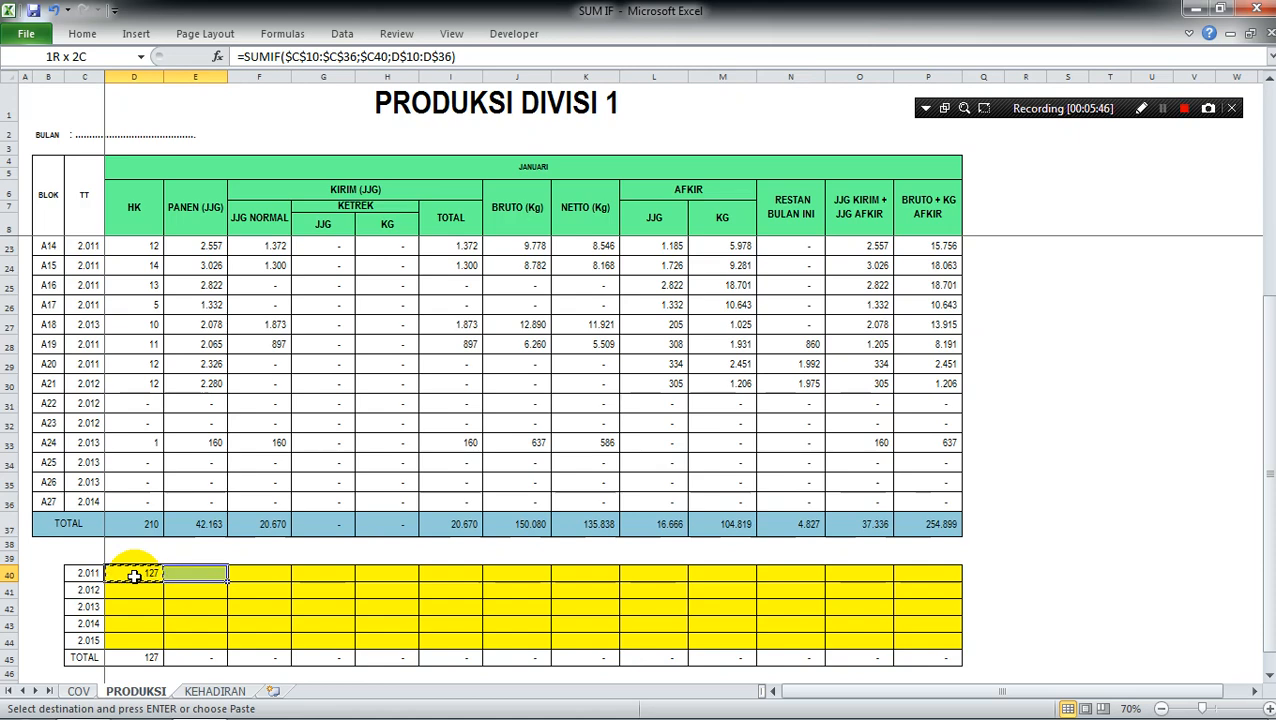
{"action": "key", "text": "shift+Right"}
{"action": "key", "text": "shift+Right"}
{"action": "key", "text": "shift+Right"}
{"action": "key", "text": "shift+Right"}
{"action": "key", "text": "shift+Right"}
{"action": "key", "text": "shift+Right"}
{"action": "key", "text": "shift+Right"}
{"action": "key", "text": "shift+Right"}
{"action": "key", "text": "shift+Right"}
{"action": "key", "text": "shift+Right"}
{"action": "key", "text": "shift+Right"}
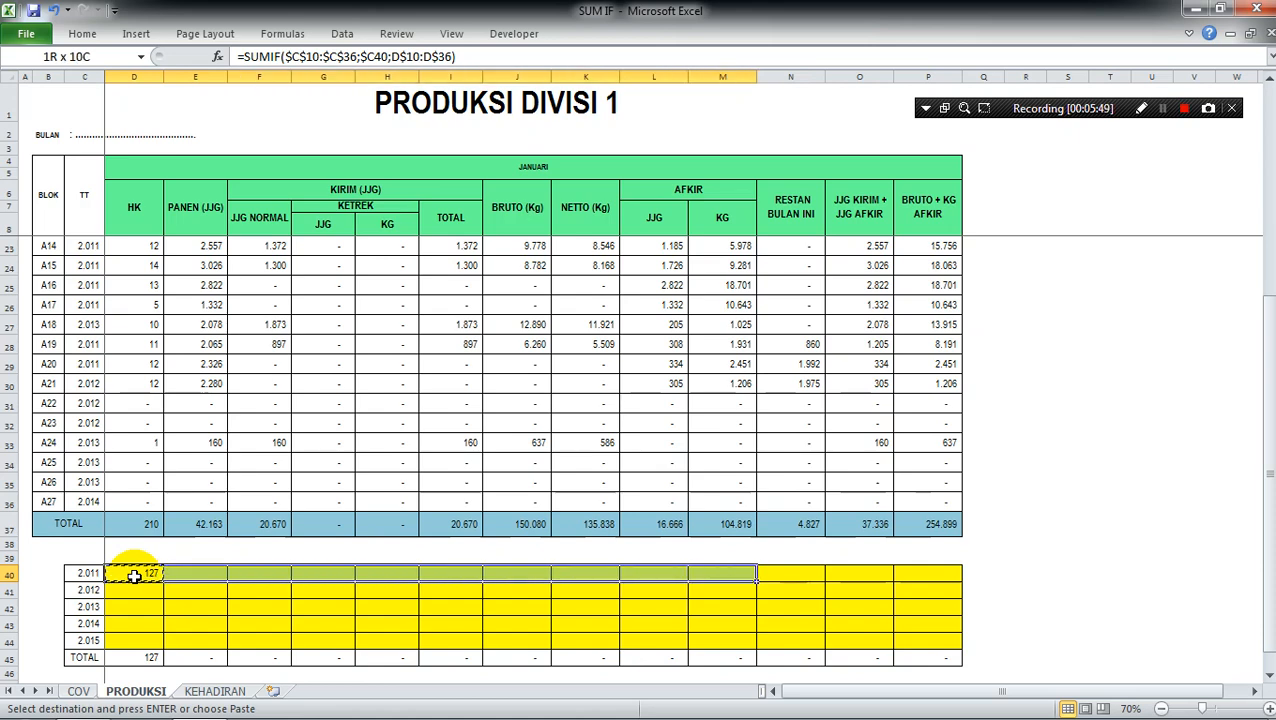
{"action": "key", "text": "shift+Down"}
{"action": "key", "text": "shift+Down"}
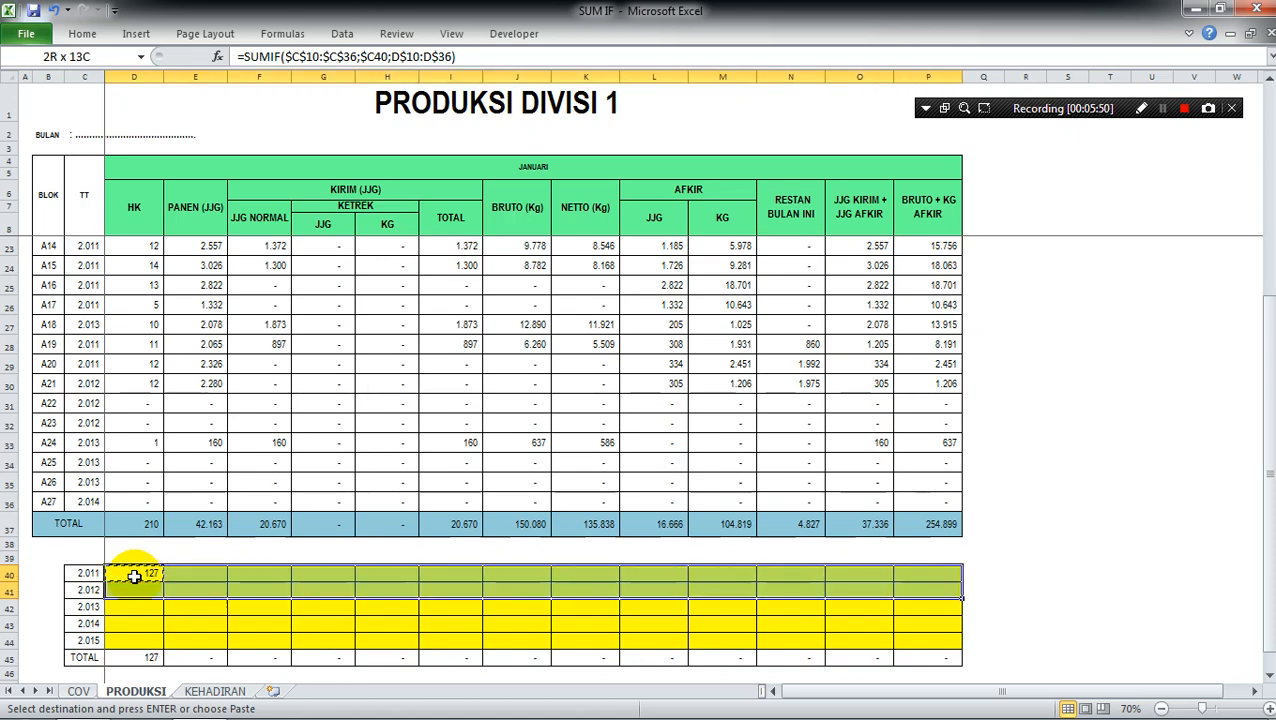
{"action": "key", "text": "shift+Down"}
{"action": "key", "text": "shift+Down"}
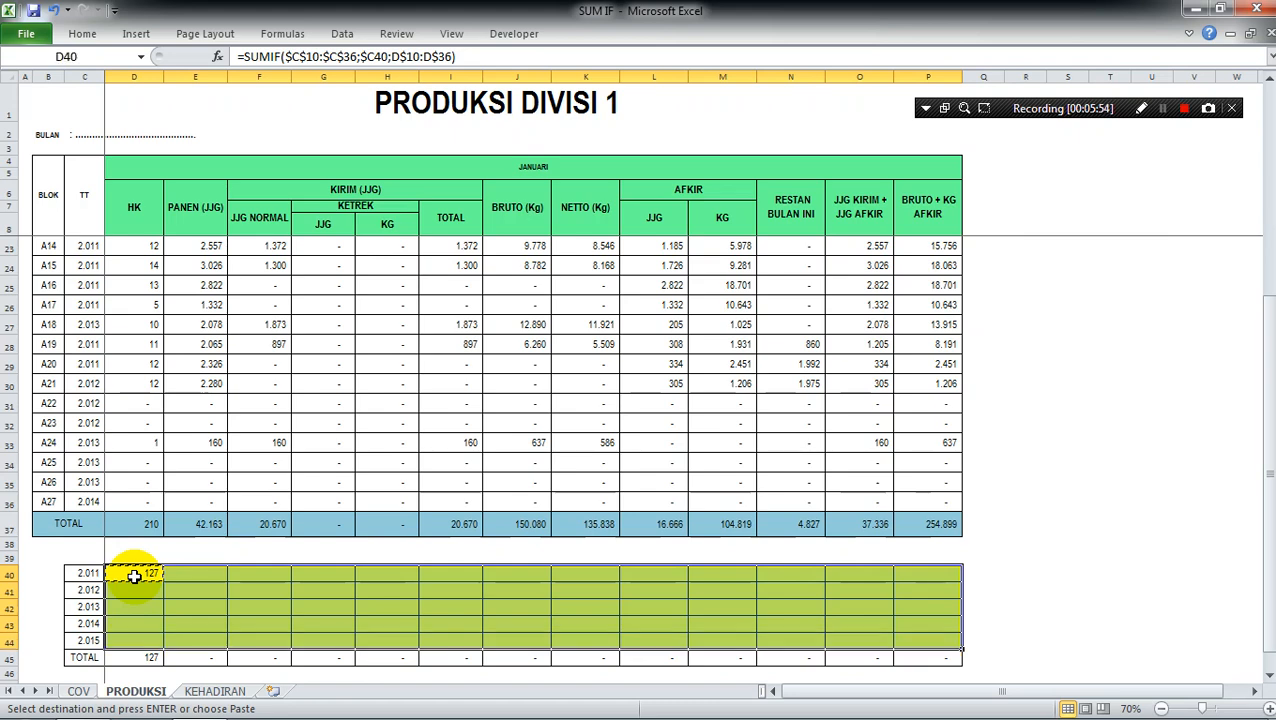
{"action": "right_click", "coordinate": [134, 577]}
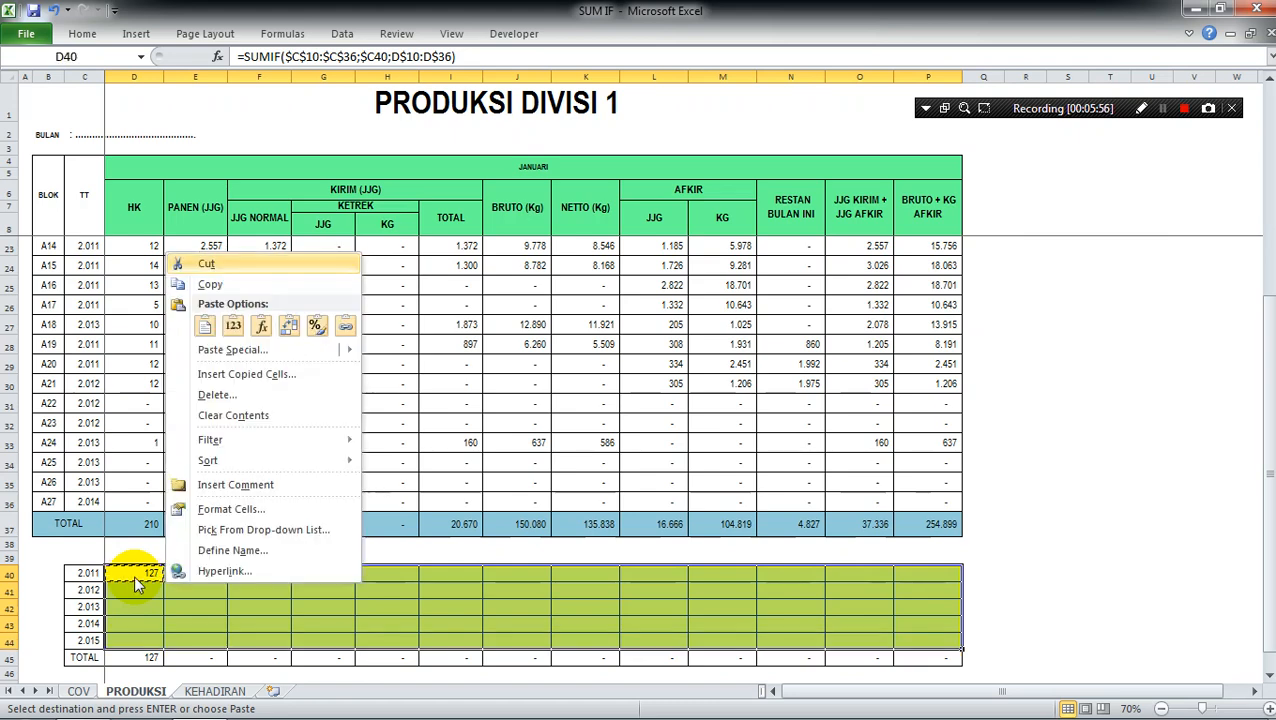
{"action": "key", "text": "Down"}
{"action": "key", "text": "Down"}
{"action": "key", "text": "Down"}
{"action": "key", "text": "Return"}
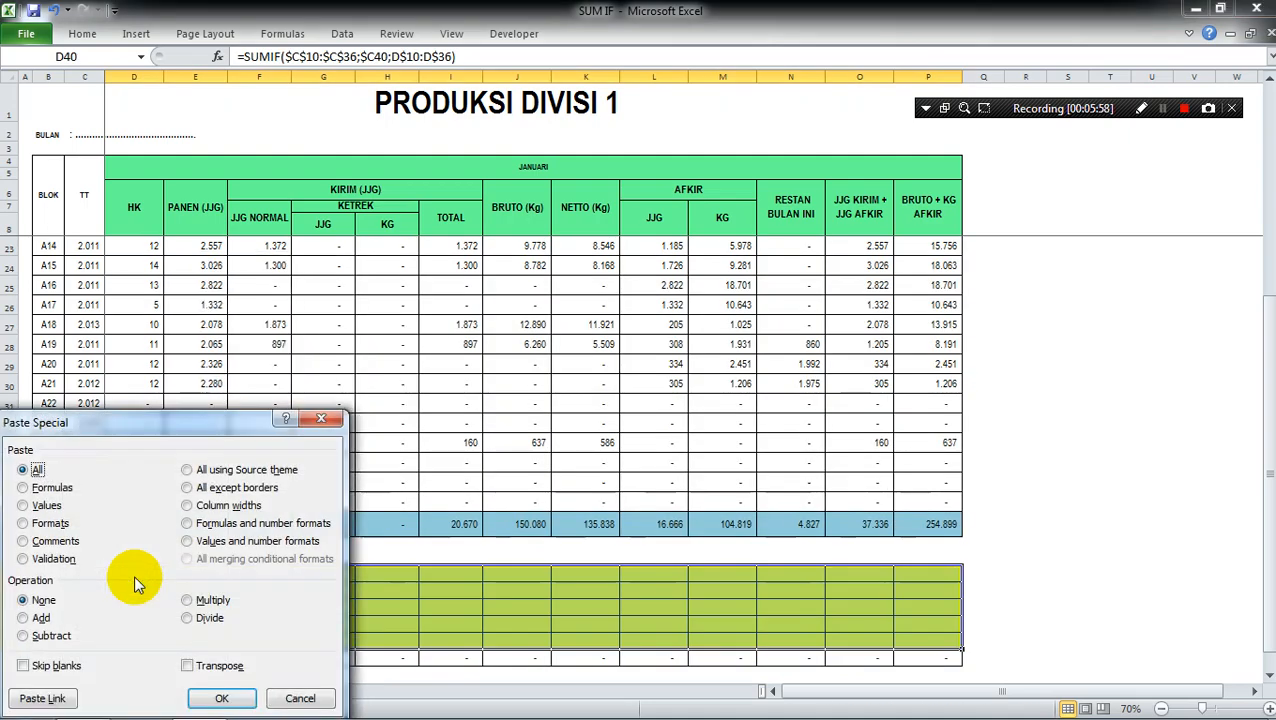
{"action": "key", "text": "f"}
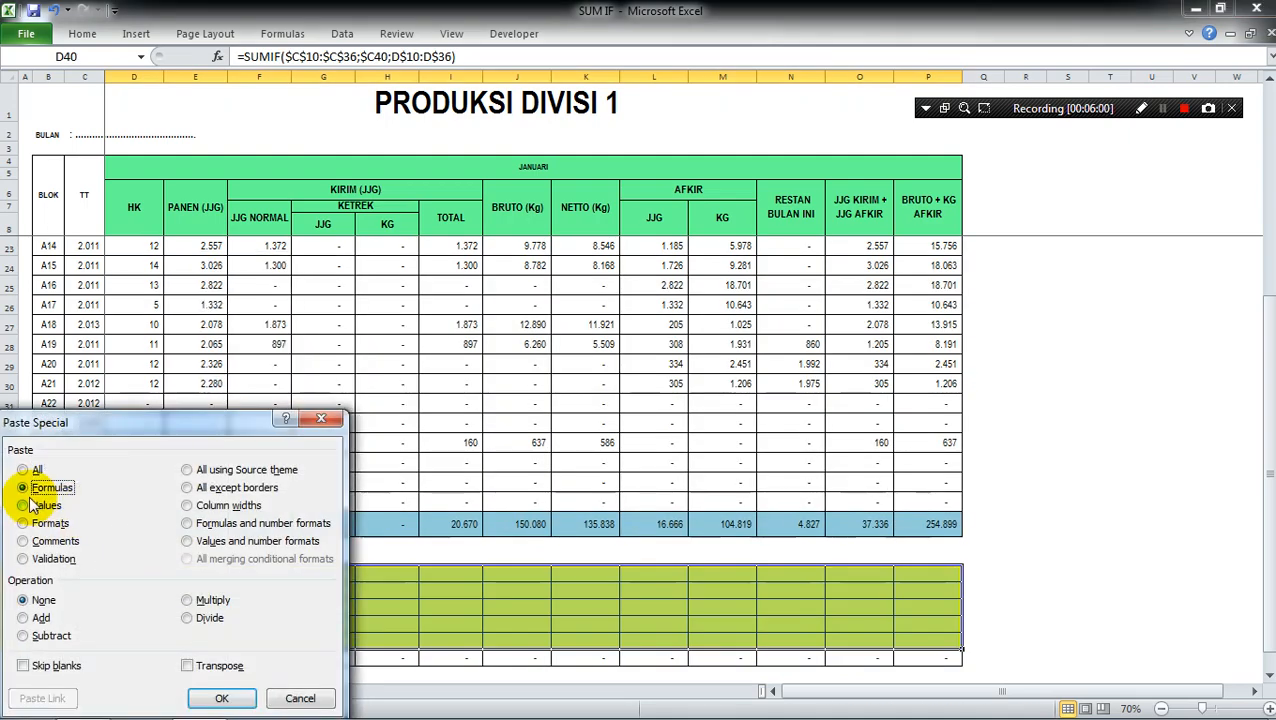
{"action": "left_click", "coordinate": [222, 700]}
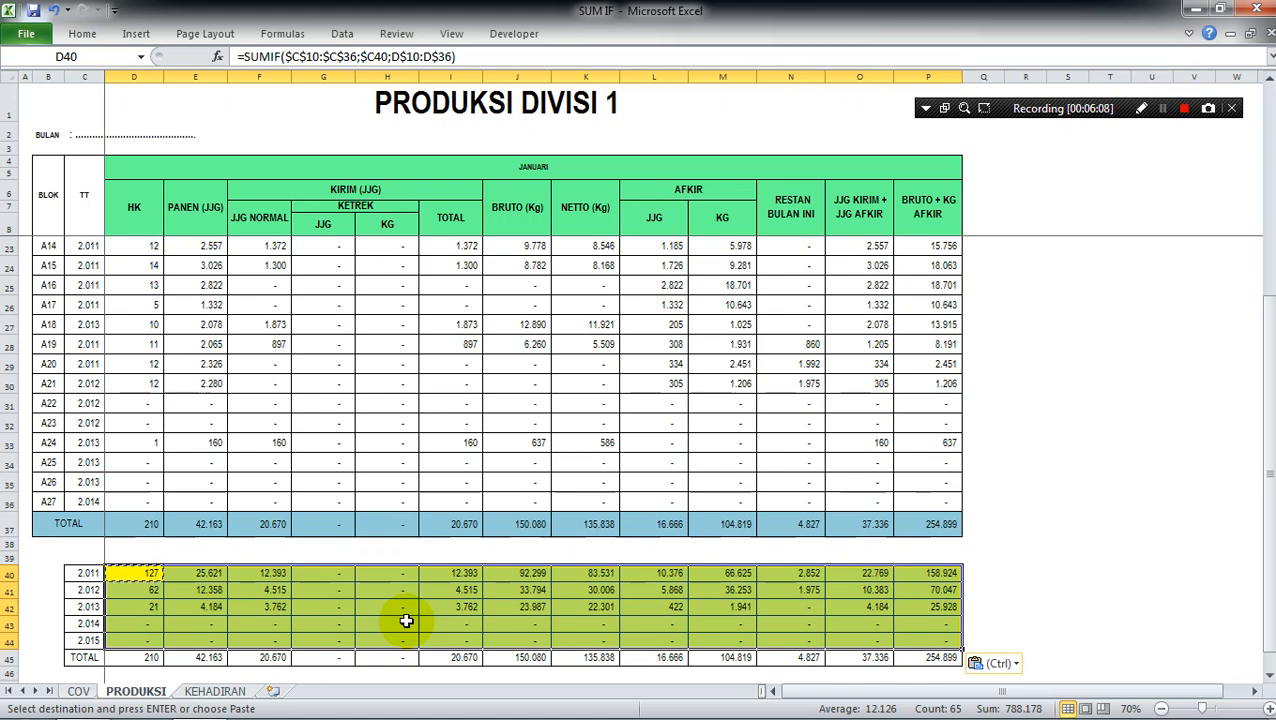
Compare the summary table's HK, PANEN and JJG NORMAL totals with the main table's totals, including the difference check in row 47
{"action": "left_click", "coordinate": [148, 525]}
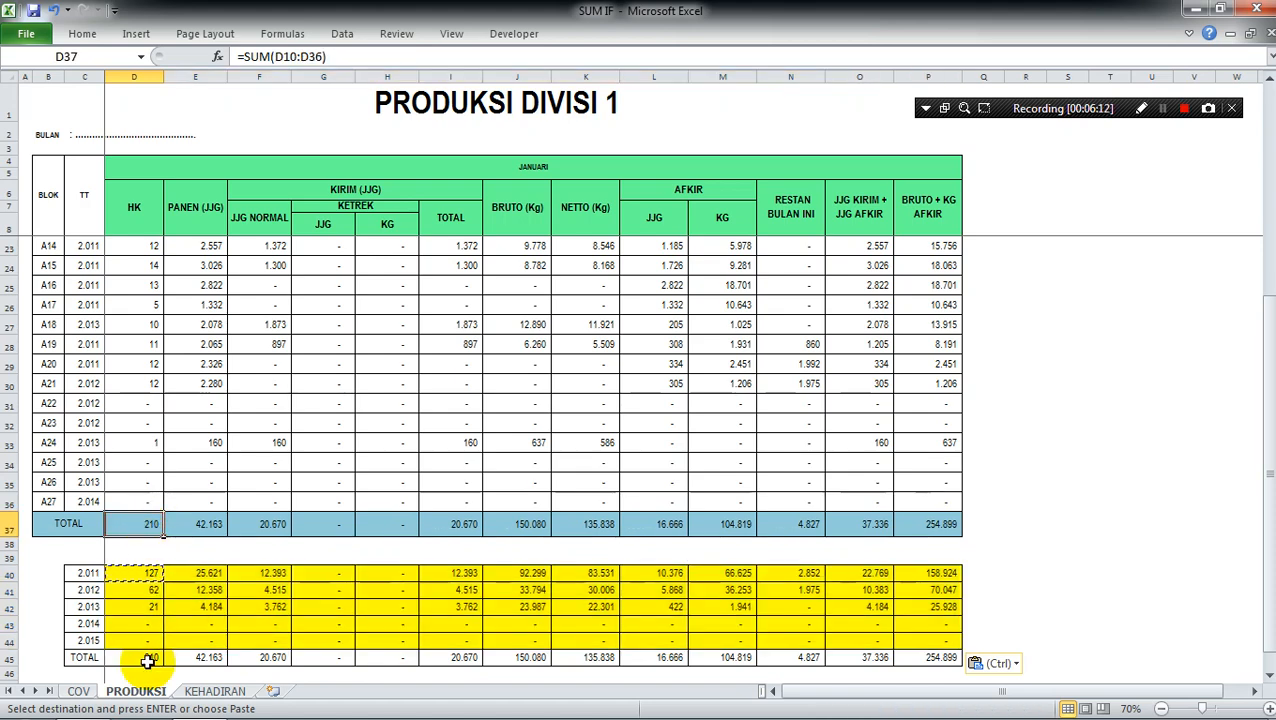
{"action": "left_click", "coordinate": [200, 523]}
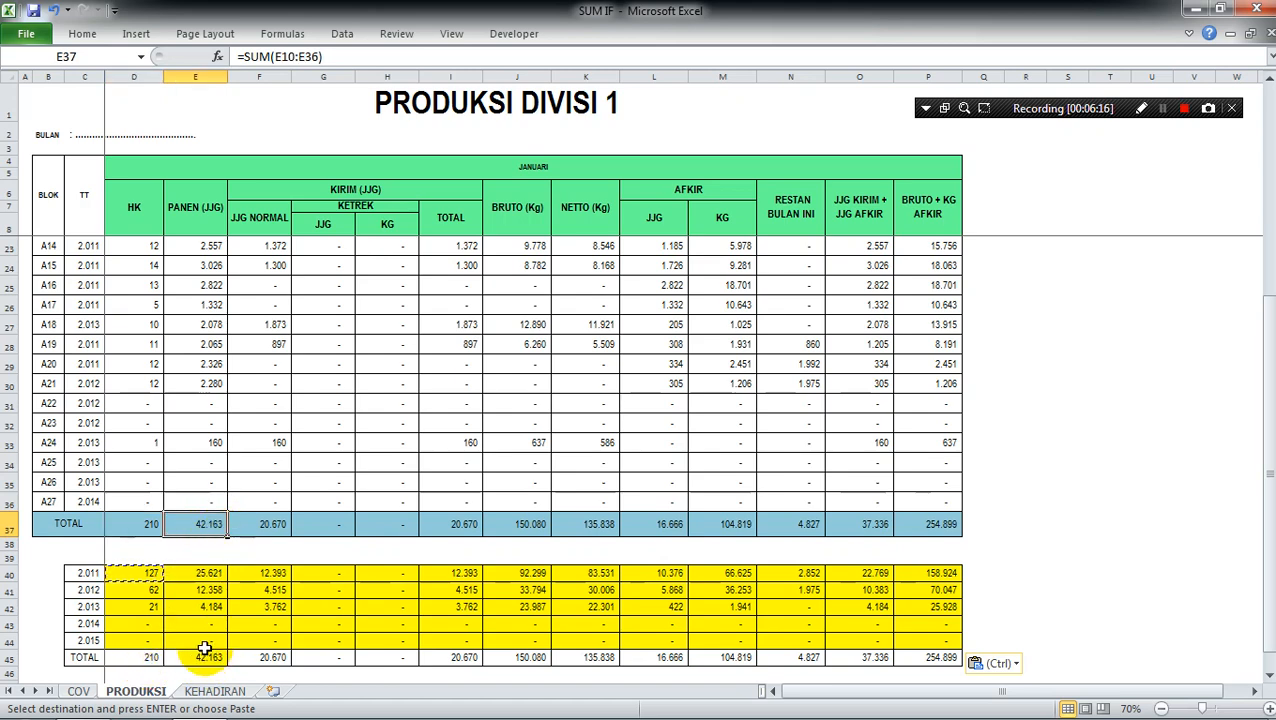
{"action": "left_click", "coordinate": [271, 655]}
{"action": "key", "text": "Down"}
{"action": "key", "text": "Down"}
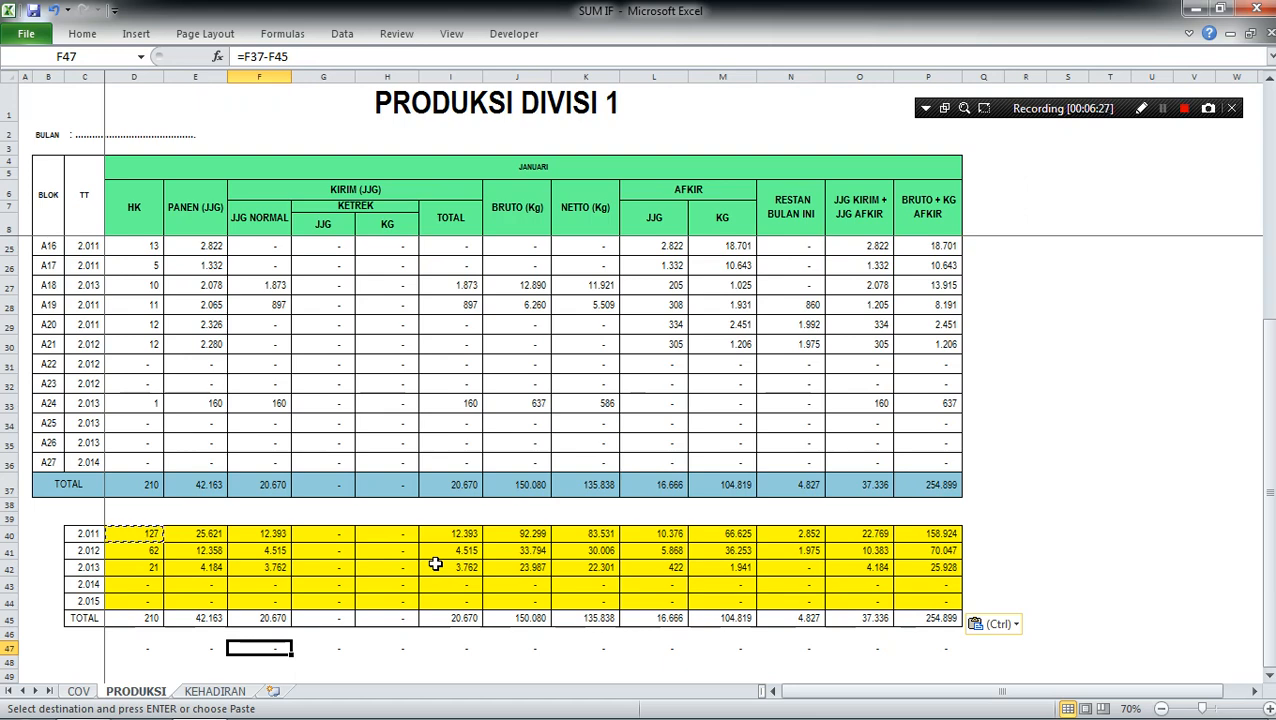
Examine the copied SUMIF formulas along the 2014 row of the yellow summary table, from HK to BRUTO + KG AFKIR
{"action": "key", "text": "Up"}
{"action": "key", "text": "Up"}
{"action": "key", "text": "Up"}
{"action": "key", "text": "Up"}
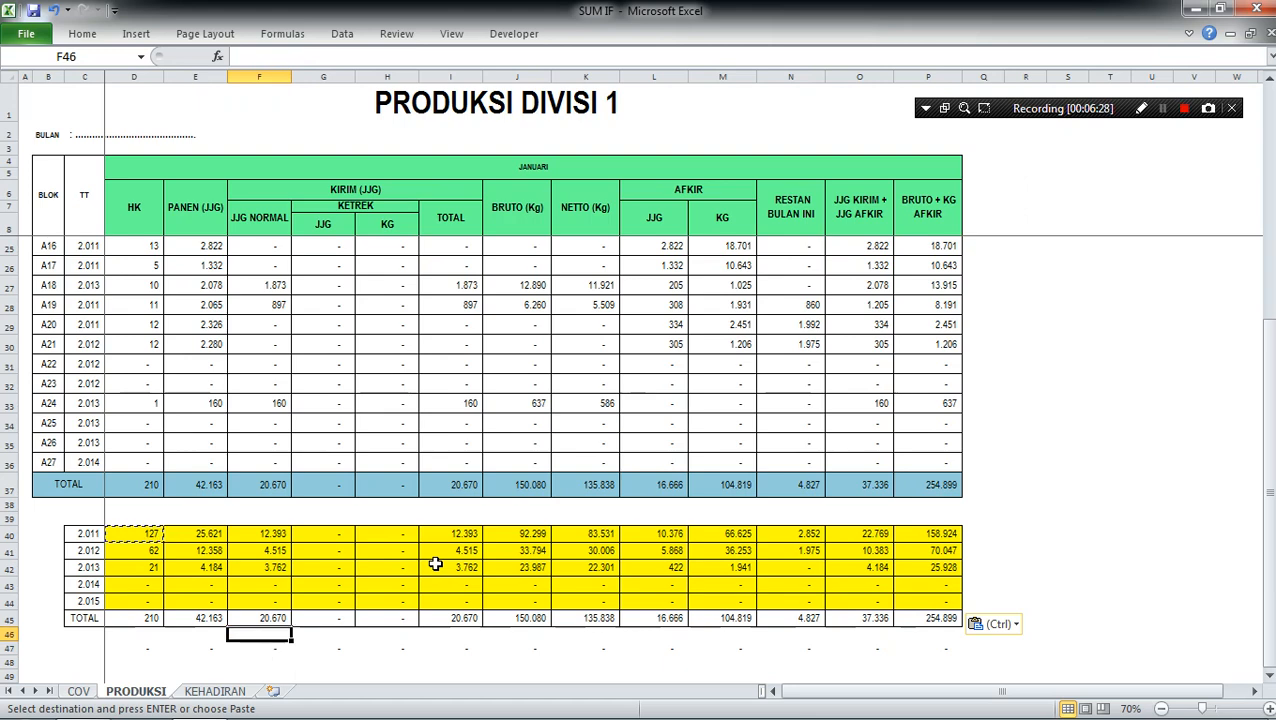
{"action": "key", "text": "Left"}
{"action": "key", "text": "Left"}
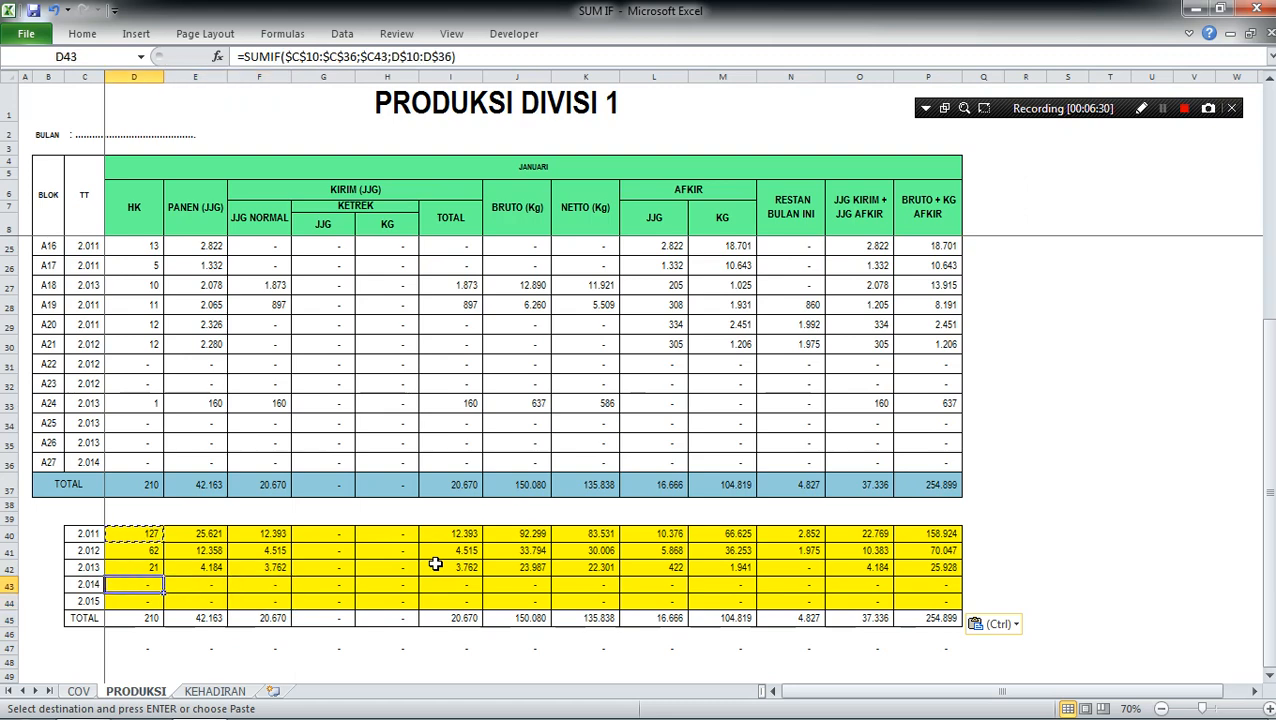
{"action": "key", "text": "Right"}
{"action": "key", "text": "Right"}
{"action": "key", "text": "Right"}
{"action": "key", "text": "Right"}
{"action": "key", "text": "Right"}
{"action": "key", "text": "Right"}
{"action": "key", "text": "Right"}
{"action": "key", "text": "Right"}
{"action": "key", "text": "Right"}
{"action": "key", "text": "Right"}
{"action": "key", "text": "Right"}
{"action": "key", "text": "Right"}
{"action": "key", "text": "Right"}
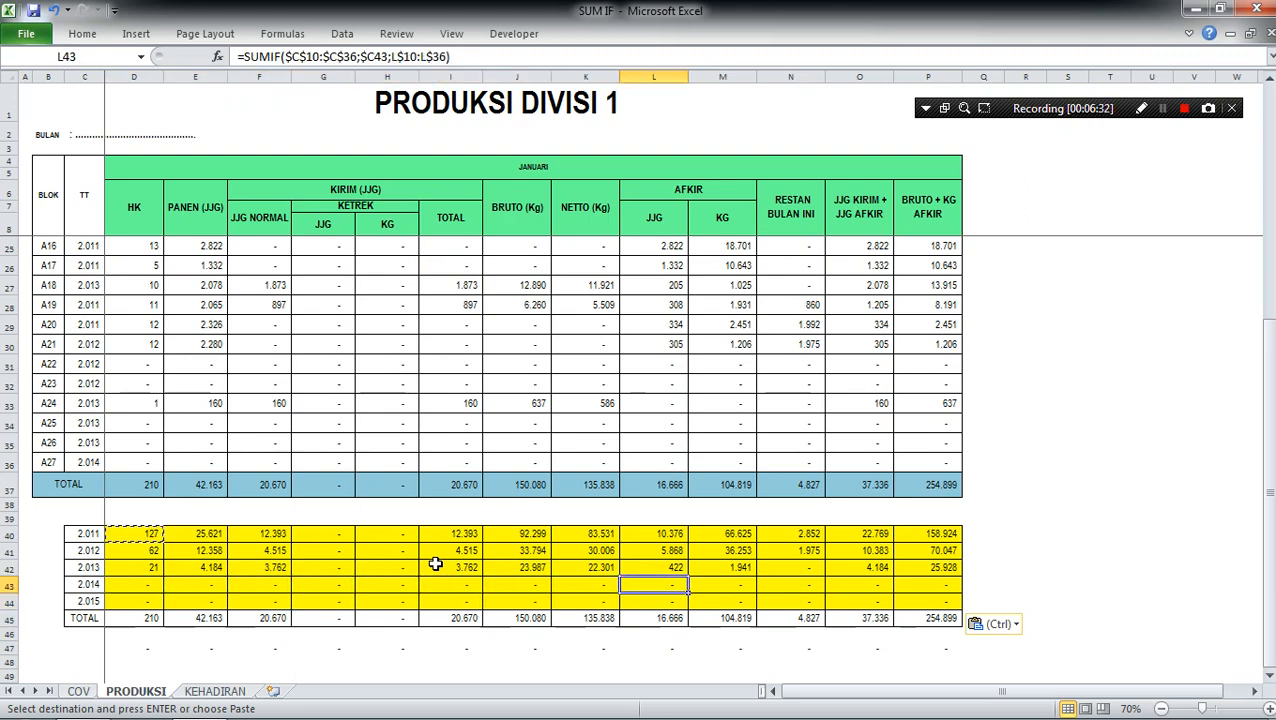
{"action": "key", "text": "Left"}
{"action": "key", "text": "Left"}
{"action": "key", "text": "Left"}
{"action": "key", "text": "Left"}
{"action": "key", "text": "Left"}
{"action": "key", "text": "Left"}
{"action": "key", "text": "Left"}
{"action": "key", "text": "Left"}
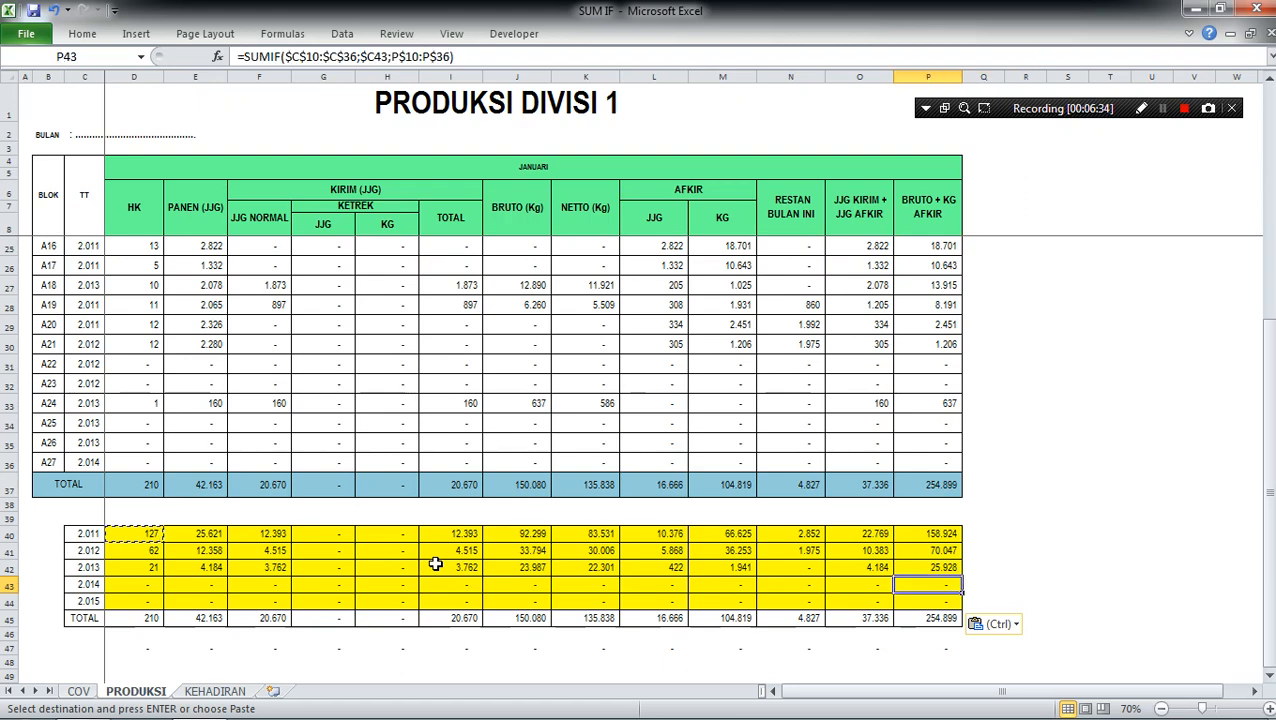
{"action": "key", "text": "Left"}
{"action": "key", "text": "Left"}
{"action": "key", "text": "Left"}
{"action": "key", "text": "Left"}
{"action": "key", "text": "Left"}
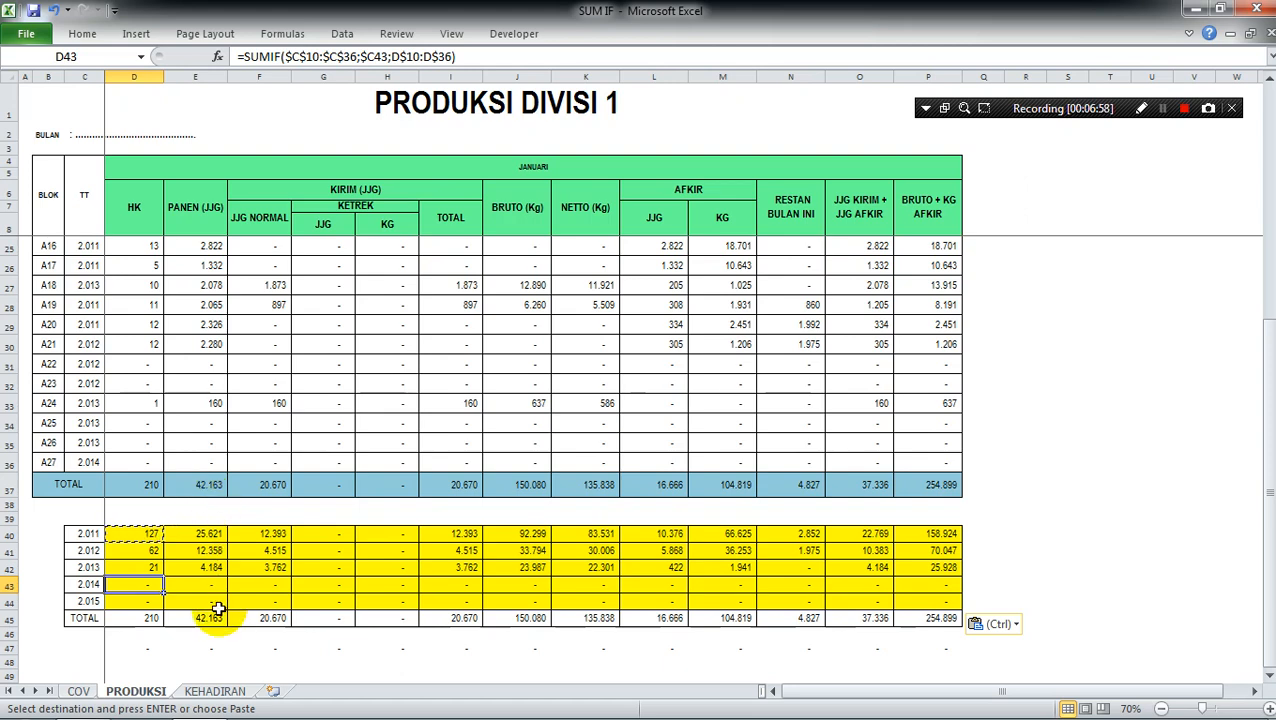
Switch to the KEHADIRAN sheet and go to the January columns at the start of the attendance table
{"action": "left_click", "coordinate": [215, 691]}
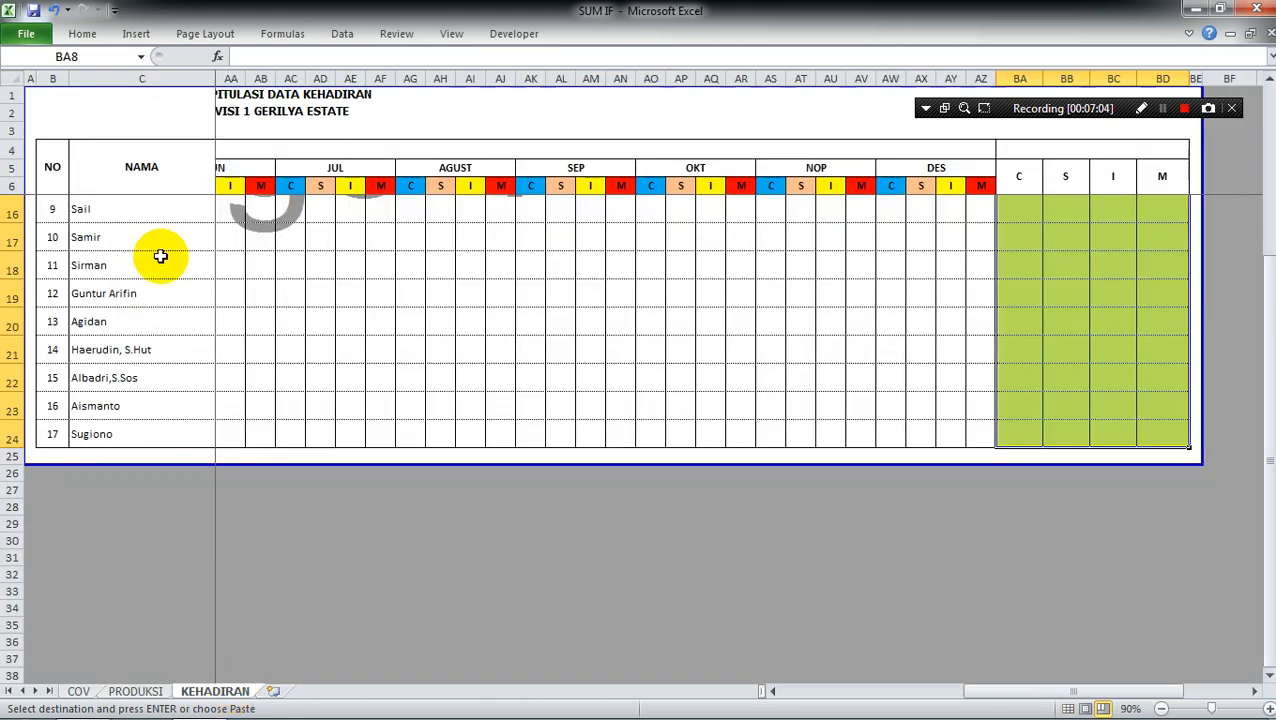
{"action": "left_click", "coordinate": [151, 183]}
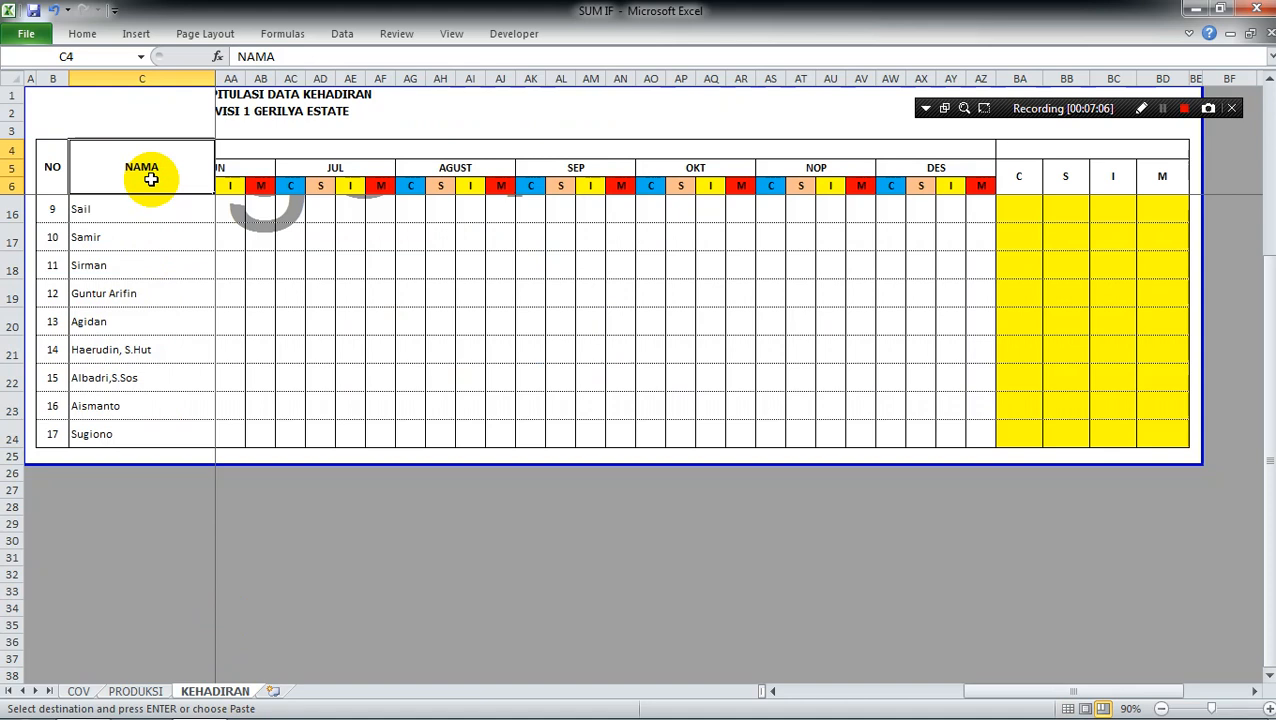
{"action": "key", "text": "Down"}
{"action": "key", "text": "Right"}
{"action": "key", "text": "Right"}
{"action": "key", "text": "Right"}
{"action": "key", "text": "Right"}
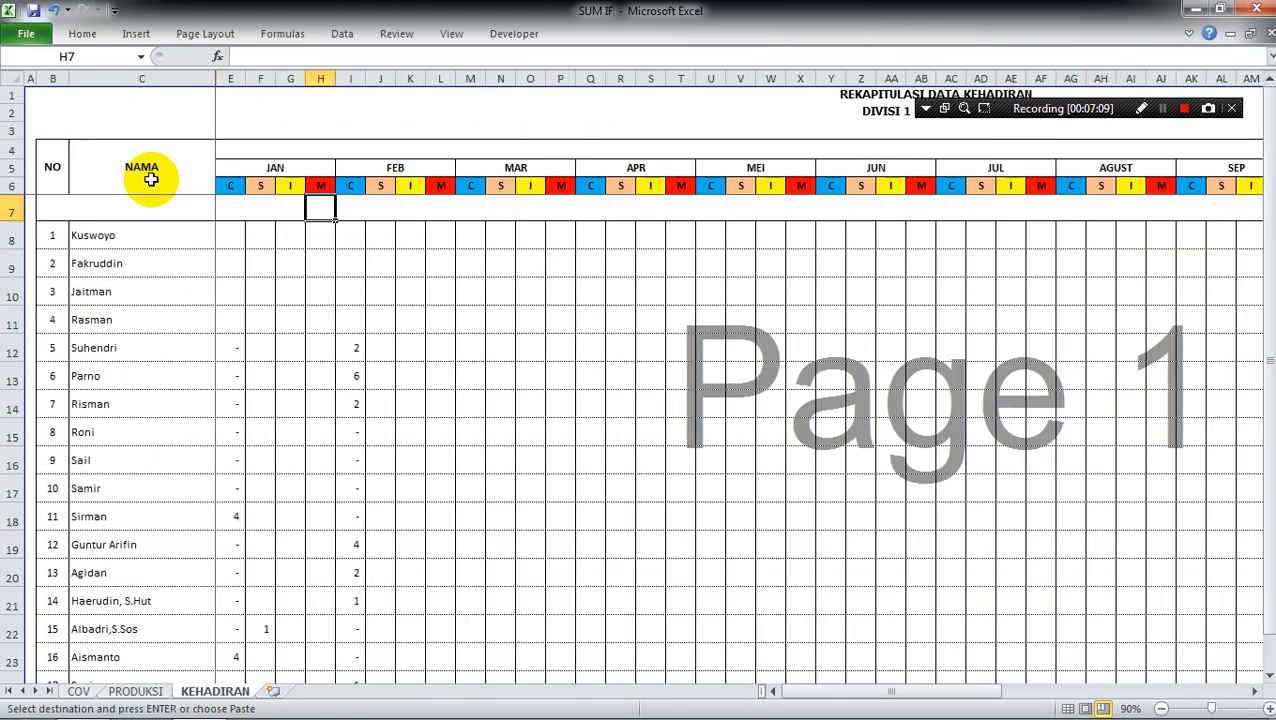
{"action": "left_click", "coordinate": [1070, 108]}
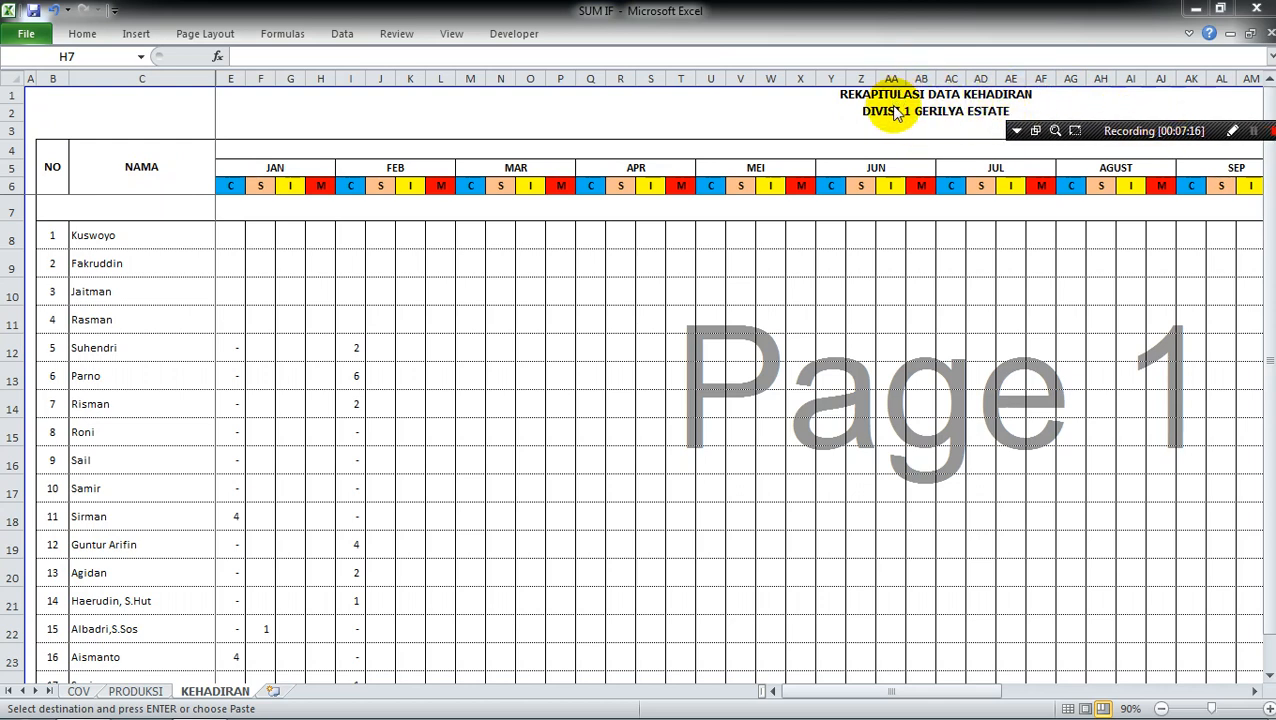
{"action": "left_click", "coordinate": [186, 230]}
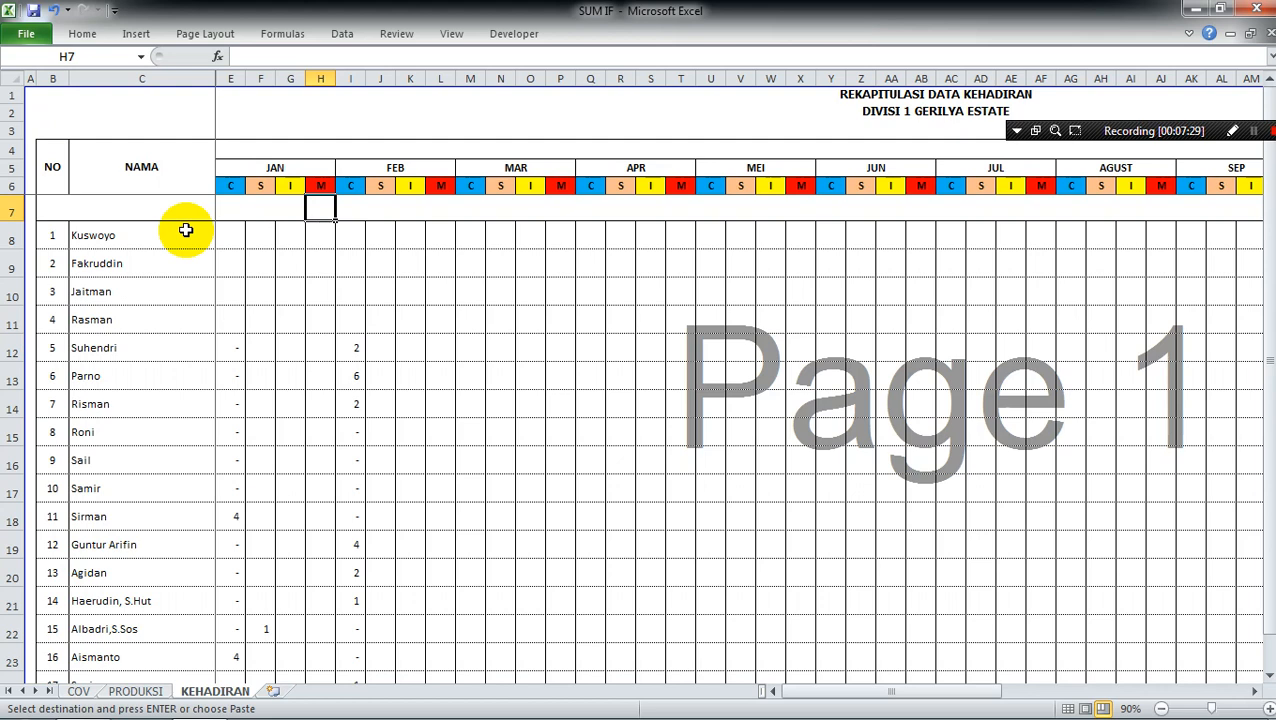
Look through the employee list in the NAMA column of the attendance table
{"action": "key", "text": "Left"}
{"action": "key", "text": "Left"}
{"action": "key", "text": "Left"}
{"action": "key", "text": "Left"}
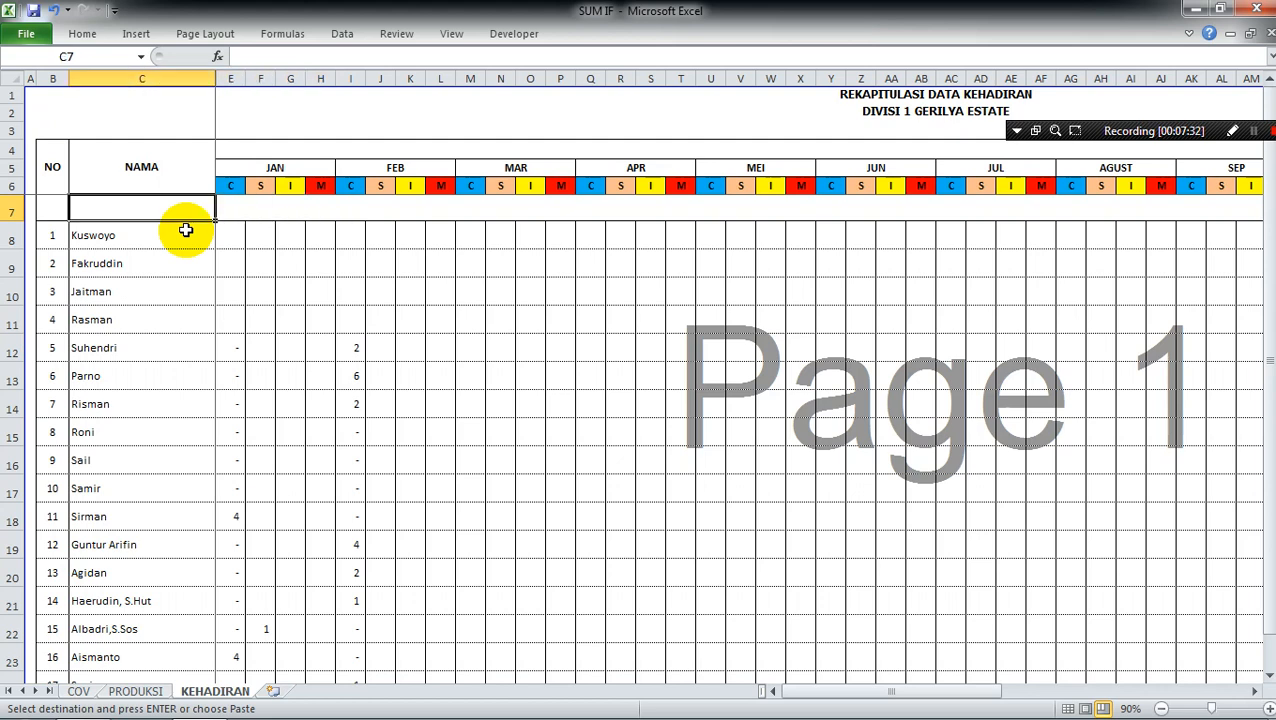
{"action": "key", "text": "Down"}
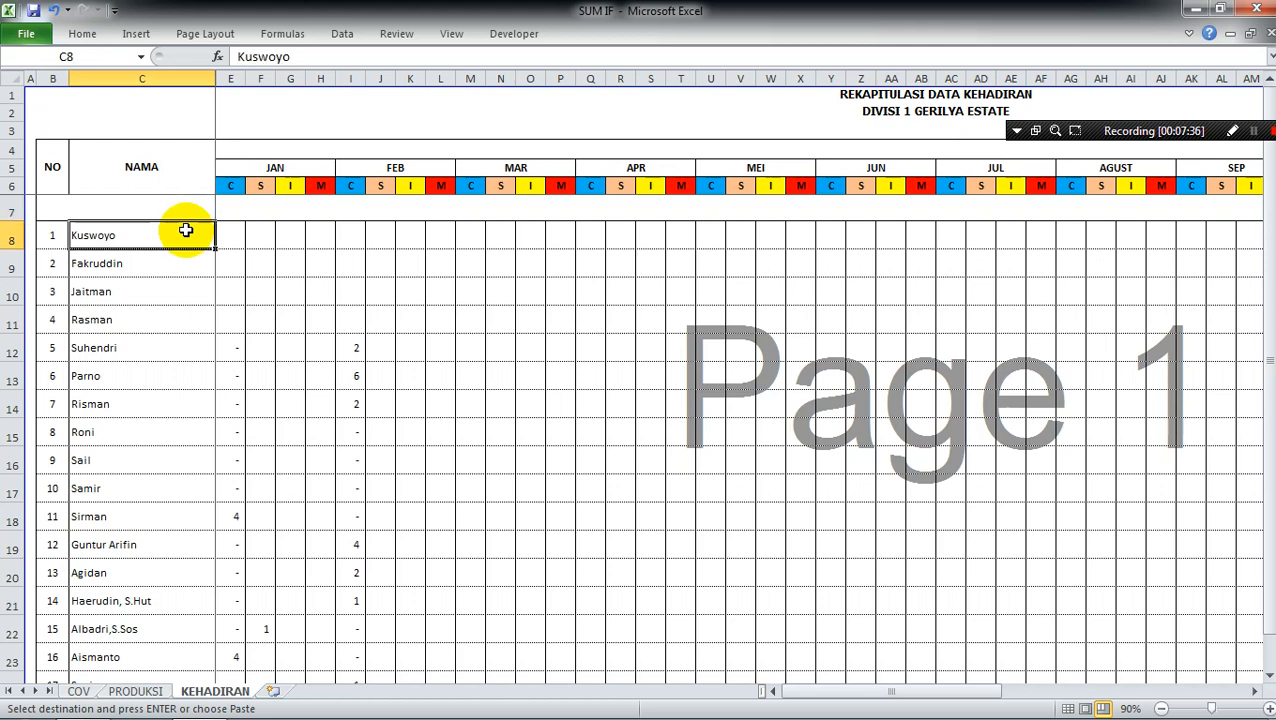
{"action": "key", "text": "Down"}
{"action": "key", "text": "Down"}
{"action": "key", "text": "Down"}
{"action": "key", "text": "Down"}
{"action": "key", "text": "Down"}
{"action": "key", "text": "Down"}
{"action": "key", "text": "Down"}
{"action": "key", "text": "Down"}
{"action": "key", "text": "Down"}
{"action": "key", "text": "Down"}
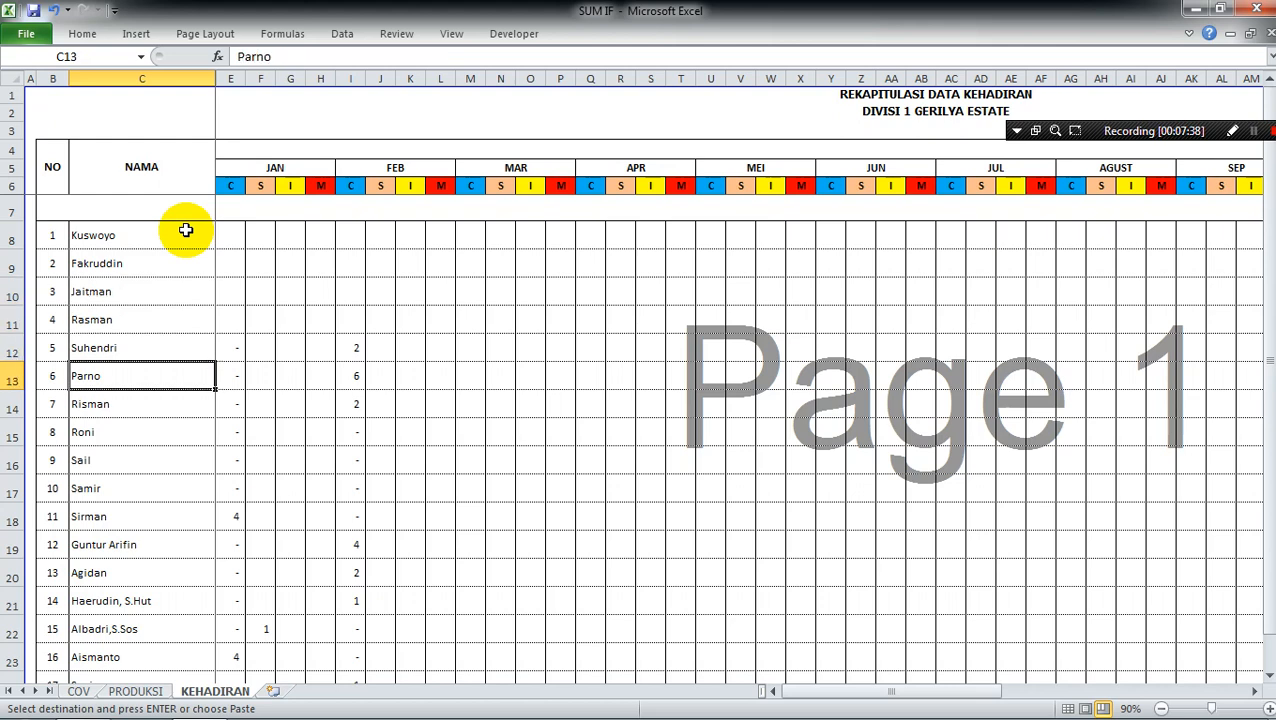
{"action": "key", "text": "Up"}
{"action": "key", "text": "Up"}
{"action": "key", "text": "Up"}
{"action": "key", "text": "Up"}
{"action": "key", "text": "Up"}
{"action": "key", "text": "Up"}
{"action": "key", "text": "Up"}
{"action": "key", "text": "Up"}
{"action": "key", "text": "Up"}
{"action": "key", "text": "Up"}
{"action": "key", "text": "Up"}
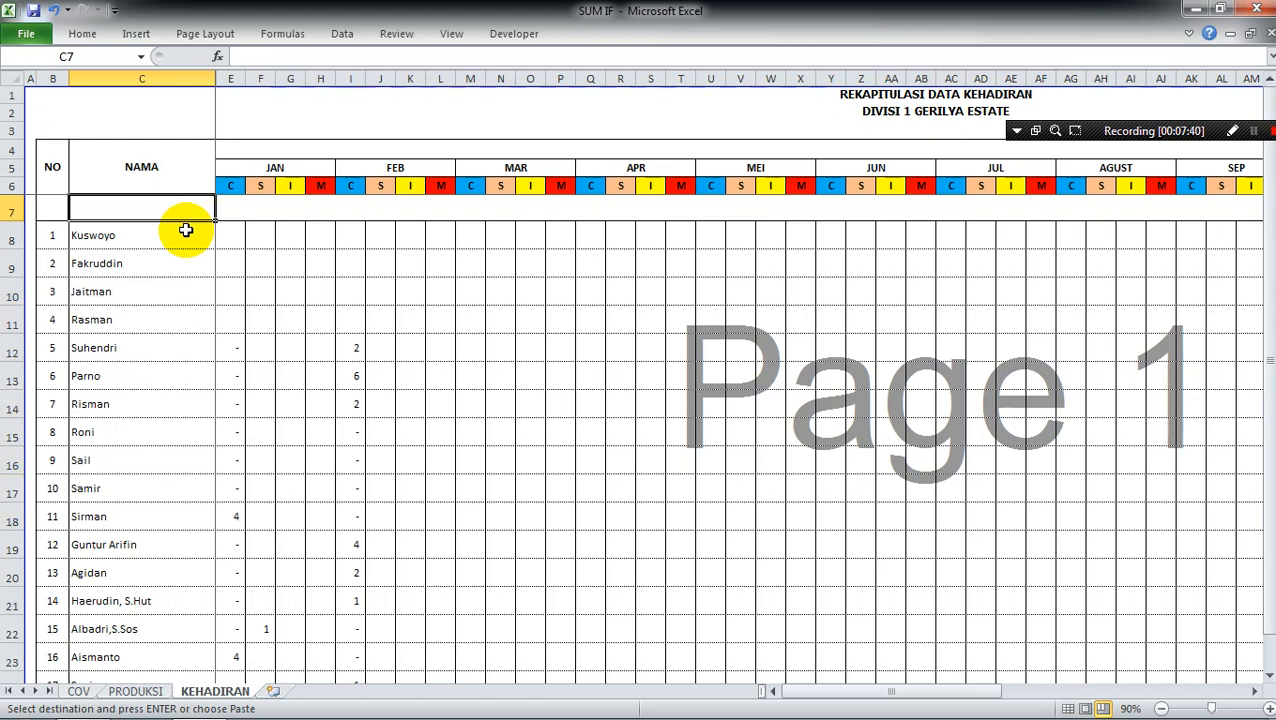
Examine the JAN header and its C, S, I and M attendance categories
{"action": "key", "text": "Right"}
{"action": "key", "text": "Up"}
{"action": "key", "text": "Up"}
{"action": "key", "text": "Right"}
{"action": "key", "text": "Left"}
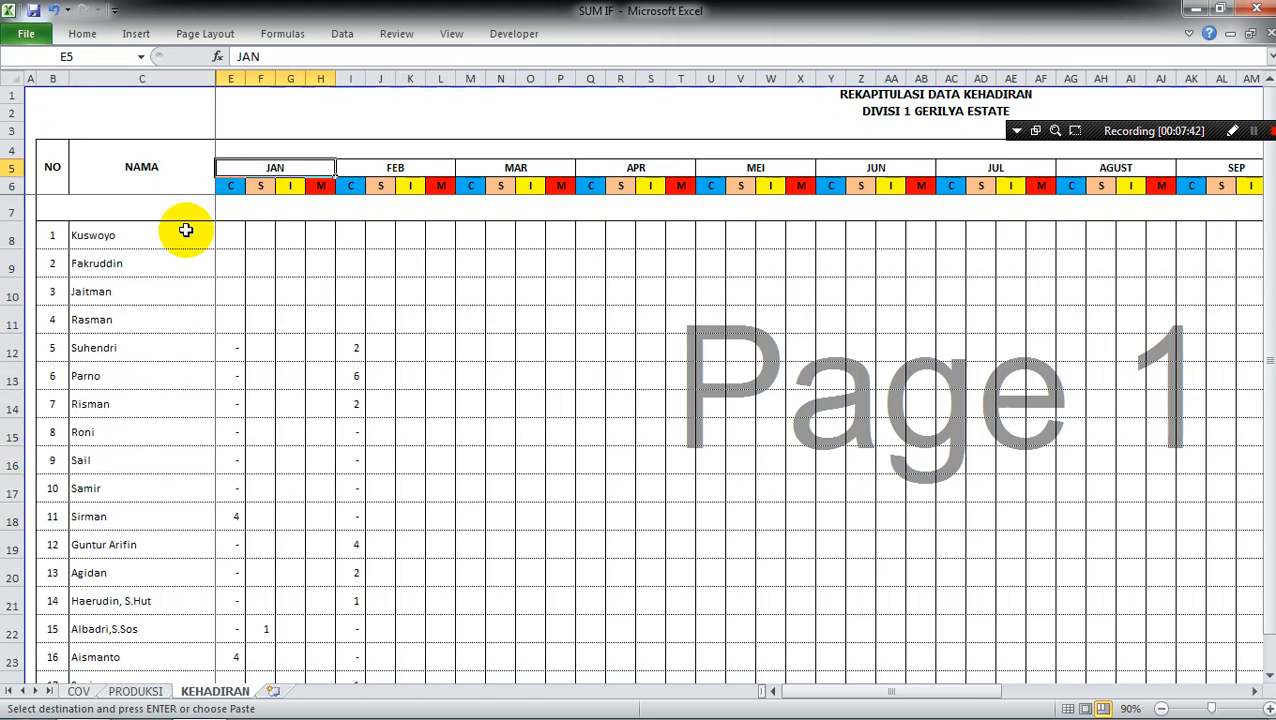
{"action": "key", "text": "Down"}
{"action": "key", "text": "Left"}
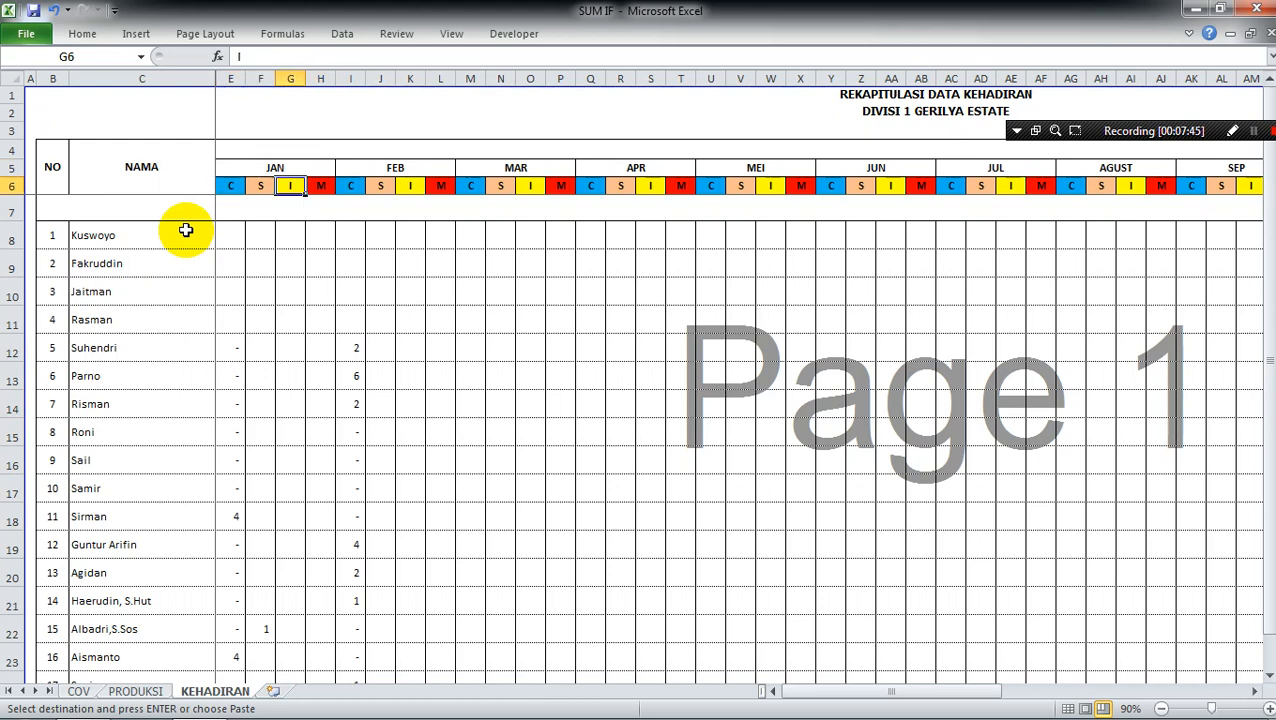
{"action": "key", "text": "Left"}
{"action": "key", "text": "Left"}
{"action": "key", "text": "Right"}
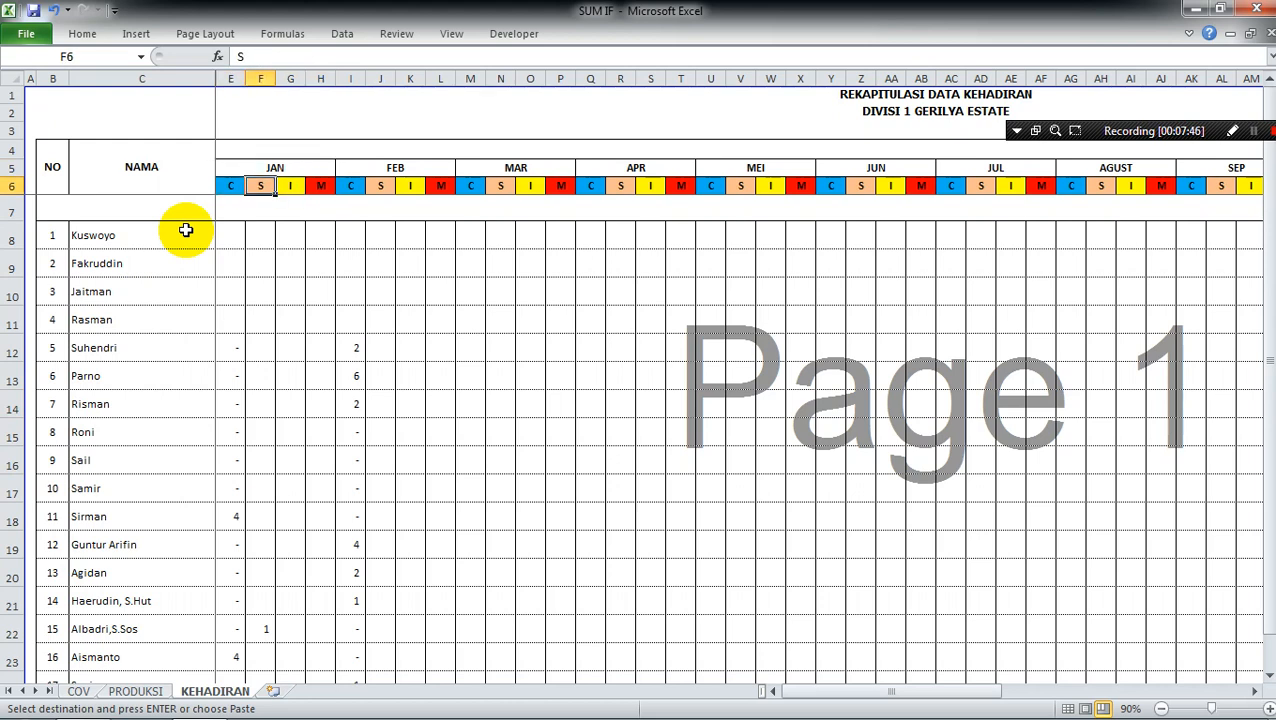
{"action": "key", "text": "Right"}
{"action": "key", "text": "Right"}
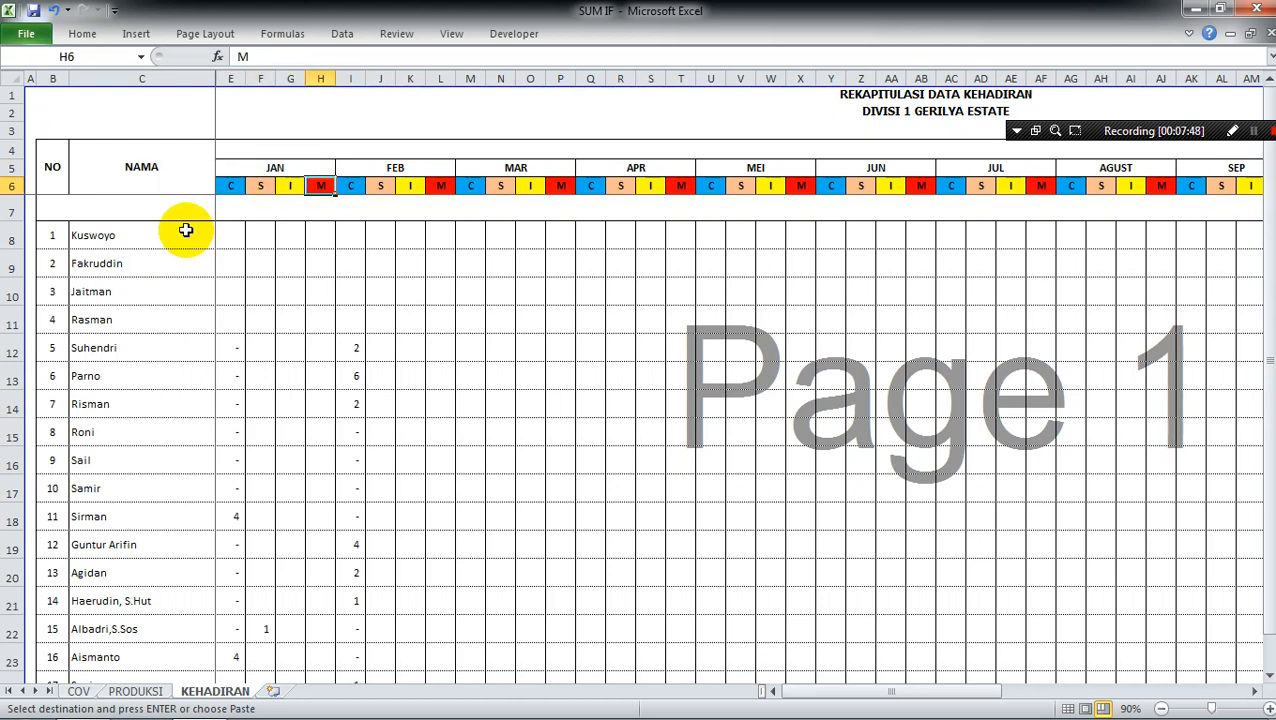
{"action": "key", "text": "Left"}
{"action": "key", "text": "Left"}
{"action": "key", "text": "Left"}
Look over the employees' attendance entries in the January and February columns
{"action": "key", "text": "Down"}
{"action": "key", "text": "Down"}
{"action": "key", "text": "Down"}
{"action": "key", "text": "Down"}
{"action": "key", "text": "Down"}
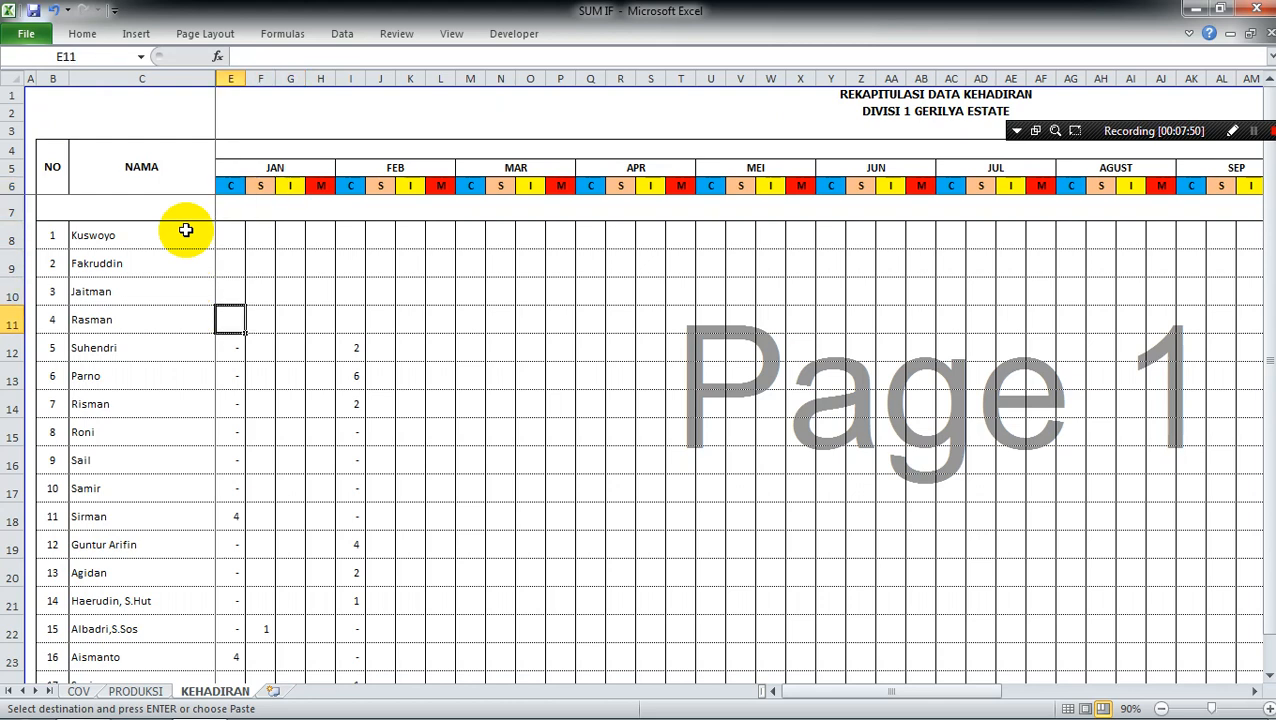
{"action": "key", "text": "Down"}
{"action": "key", "text": "Down"}
{"action": "key", "text": "Down"}
{"action": "key", "text": "Right"}
{"action": "key", "text": "Right"}
{"action": "key", "text": "Right"}
{"action": "key", "text": "Right"}
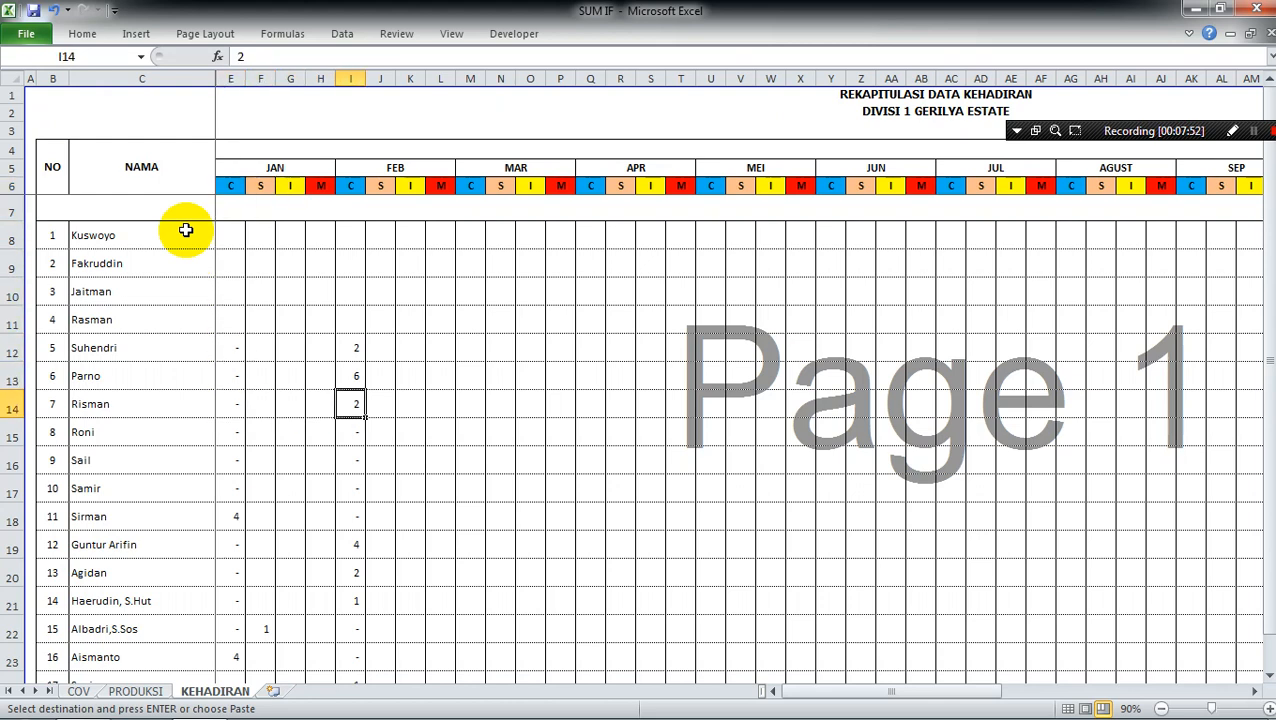
{"action": "key", "text": "Up"}
{"action": "key", "text": "Up"}
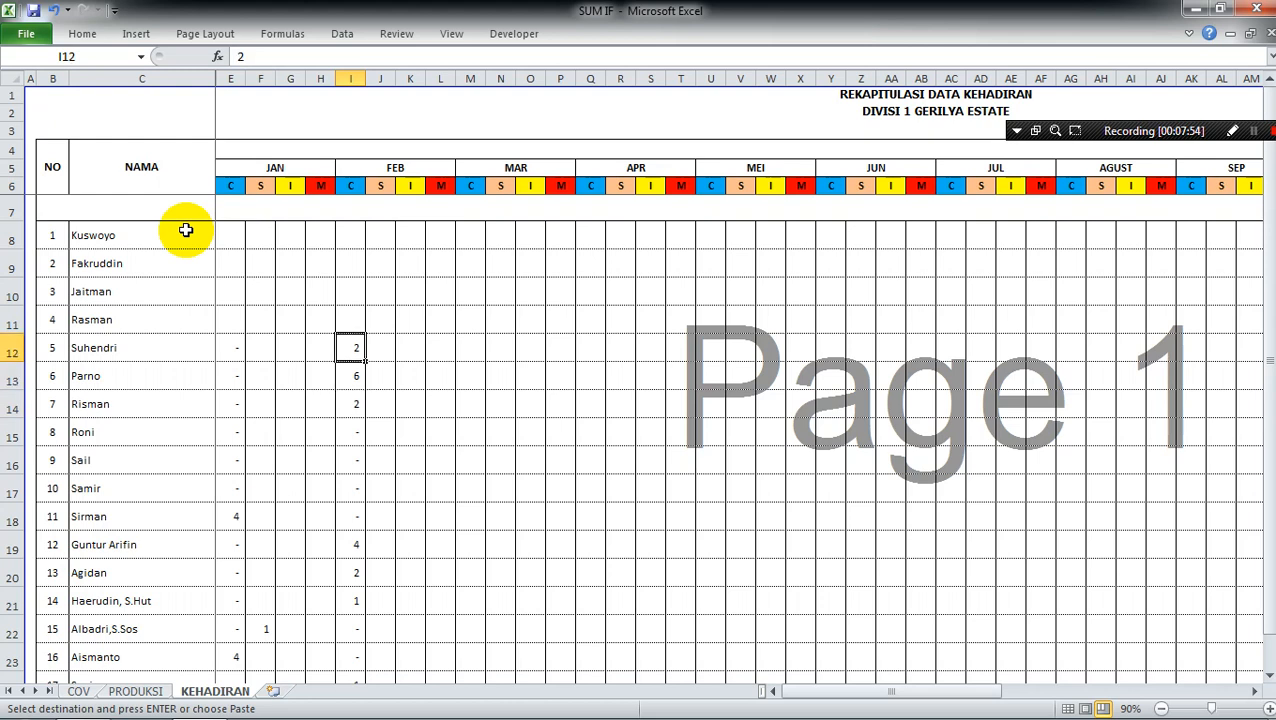
{"action": "key", "text": "Left"}
{"action": "key", "text": "Left"}
{"action": "key", "text": "Down"}
{"action": "key", "text": "Down"}
{"action": "key", "text": "Down"}
{"action": "key", "text": "Down"}
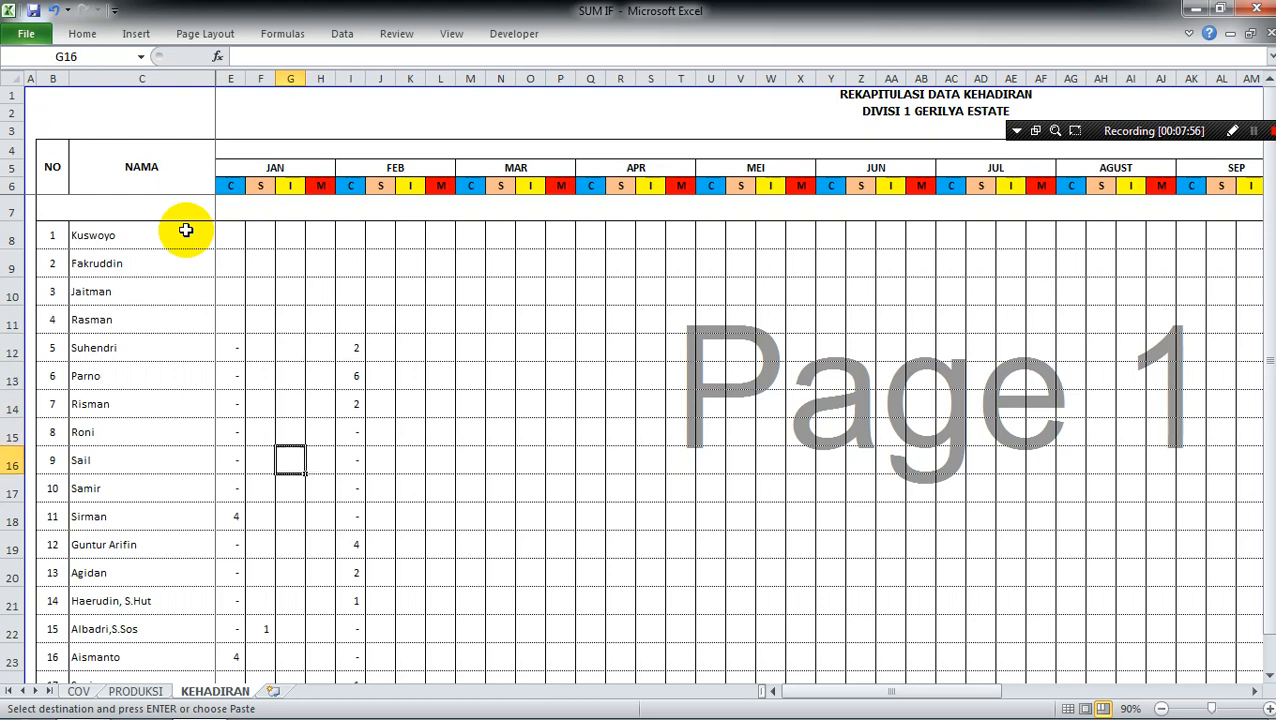
Look across the monthly attendance columns through December to the yellow C, S, I and M recap columns
{"action": "key", "text": "Down"}
{"action": "key", "text": "Down"}
{"action": "key", "text": "Right"}
{"action": "key", "text": "Right"}
{"action": "key", "text": "Right"}
{"action": "key", "text": "Right"}
{"action": "key", "text": "Right"}
{"action": "key", "text": "Right"}
{"action": "key", "text": "Right"}
{"action": "key", "text": "Right"}
{"action": "key", "text": "Right"}
{"action": "key", "text": "Right"}
{"action": "key", "text": "Right"}
{"action": "key", "text": "Right"}
{"action": "key", "text": "Right"}
{"action": "key", "text": "Right"}
{"action": "key", "text": "Right"}
{"action": "key", "text": "Right"}
{"action": "key", "text": "Right"}
{"action": "key", "text": "Right"}
{"action": "key", "text": "Right"}
{"action": "key", "text": "Right"}
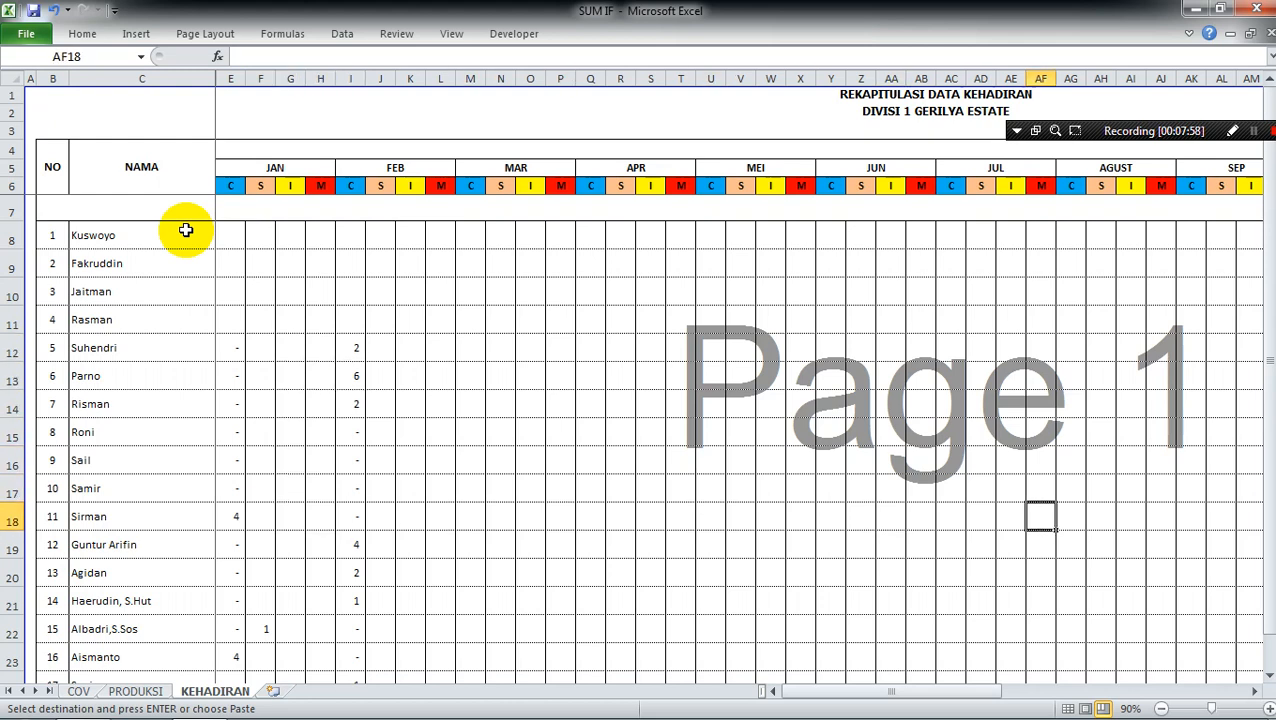
{"action": "key", "text": "Right"}
{"action": "key", "text": "Right"}
{"action": "key", "text": "Right"}
{"action": "key", "text": "Left"}
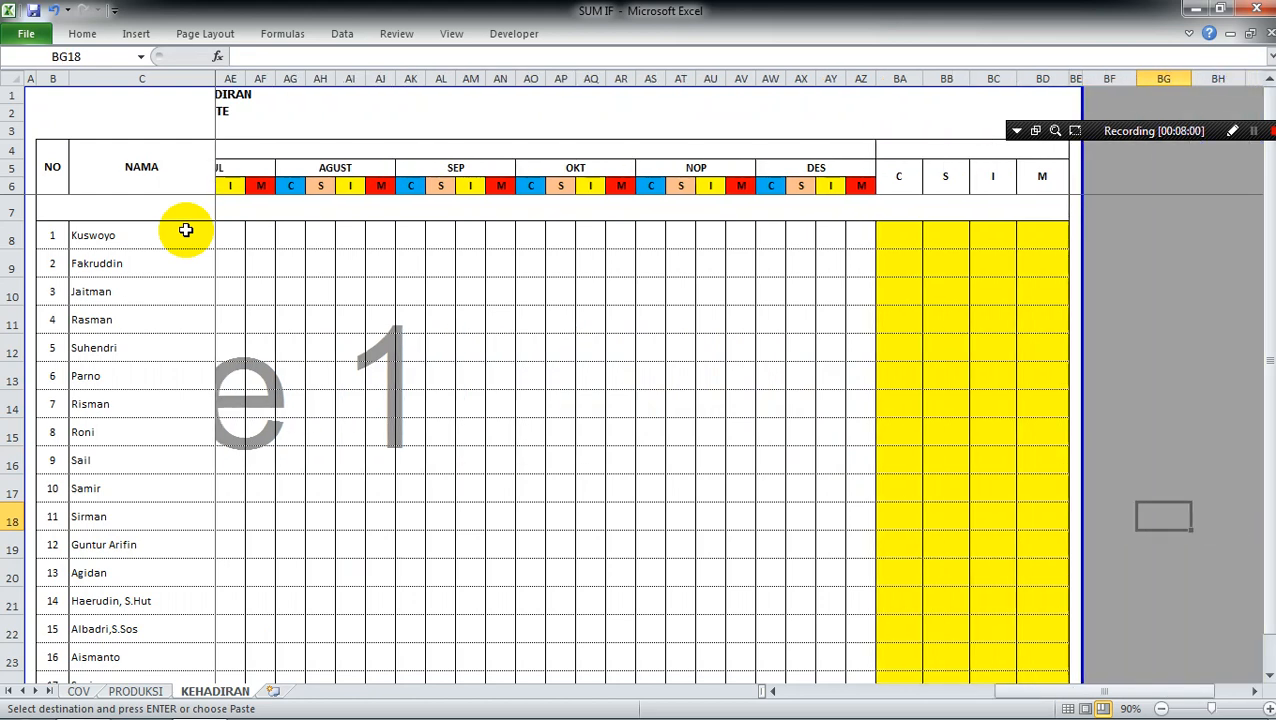
Begin a SUMIF formula in cell BA8, the first employee's recap cell for category C
{"action": "key", "text": "Left"}
{"action": "key", "text": "Left"}
{"action": "key", "text": "Left"}
{"action": "key", "text": "Left"}
{"action": "key", "text": "Up"}
{"action": "key", "text": "Up"}
{"action": "key", "text": "Up"}
{"action": "key", "text": "Up"}
{"action": "key", "text": "Up"}
{"action": "key", "text": "Up"}
{"action": "key", "text": "Up"}
{"action": "key", "text": "Up"}
{"action": "key", "text": "Up"}
{"action": "key", "text": "Up"}
{"action": "key", "text": "Up"}
{"action": "key", "text": "Up"}
{"action": "key", "text": "Up"}
{"action": "key", "text": "Down"}
{"action": "key", "text": "Down"}
{"action": "key", "text": "Down"}
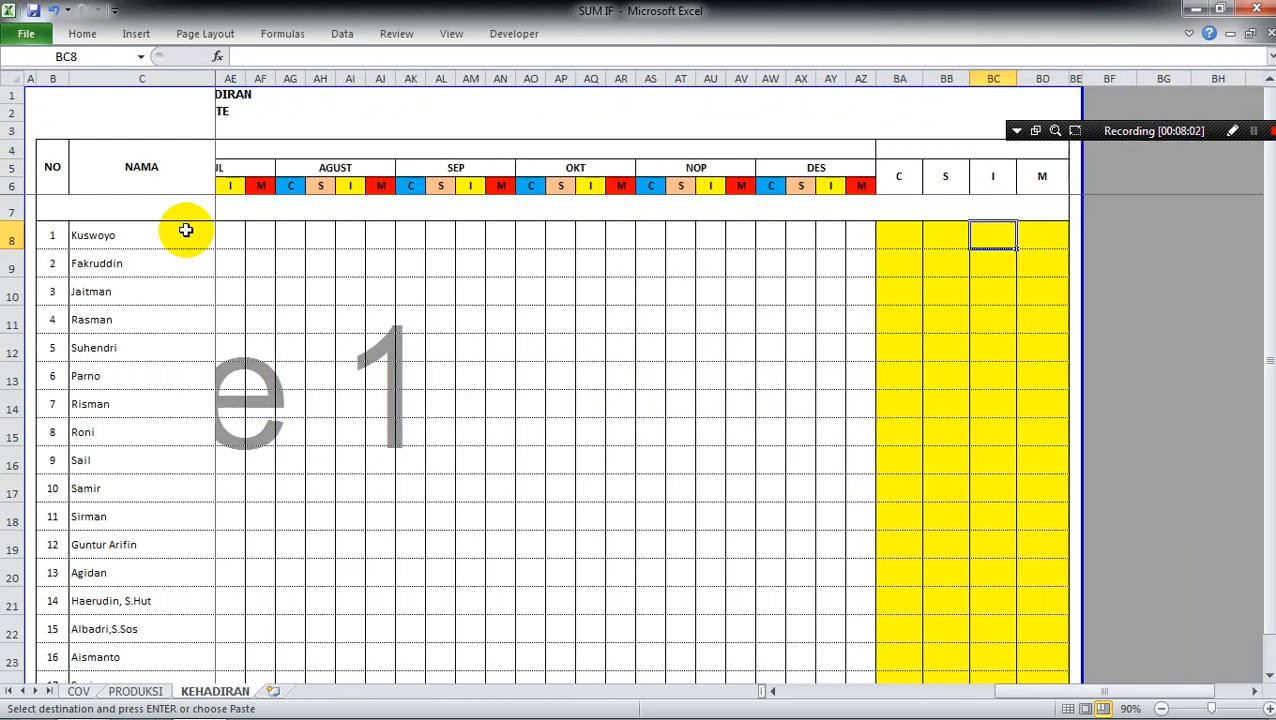
{"action": "key", "text": "Left"}
{"action": "key", "text": "Left"}
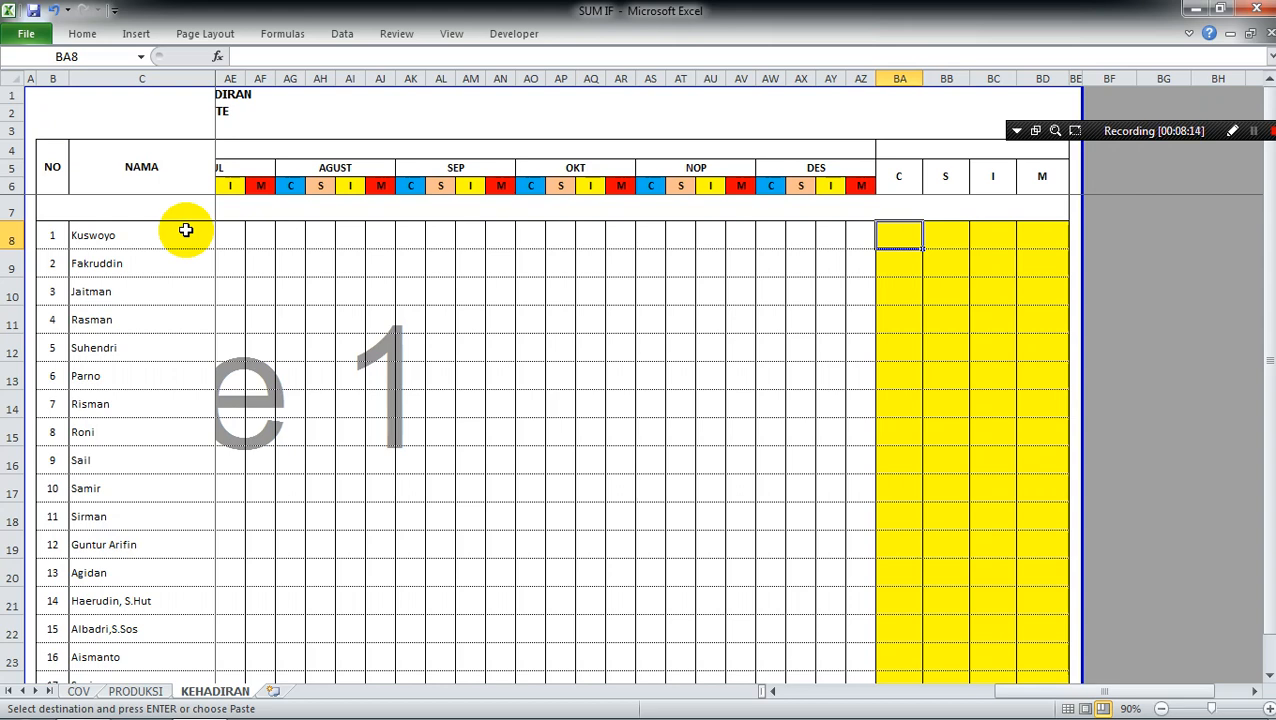
{"action": "type", "text": "=SUMIF"}
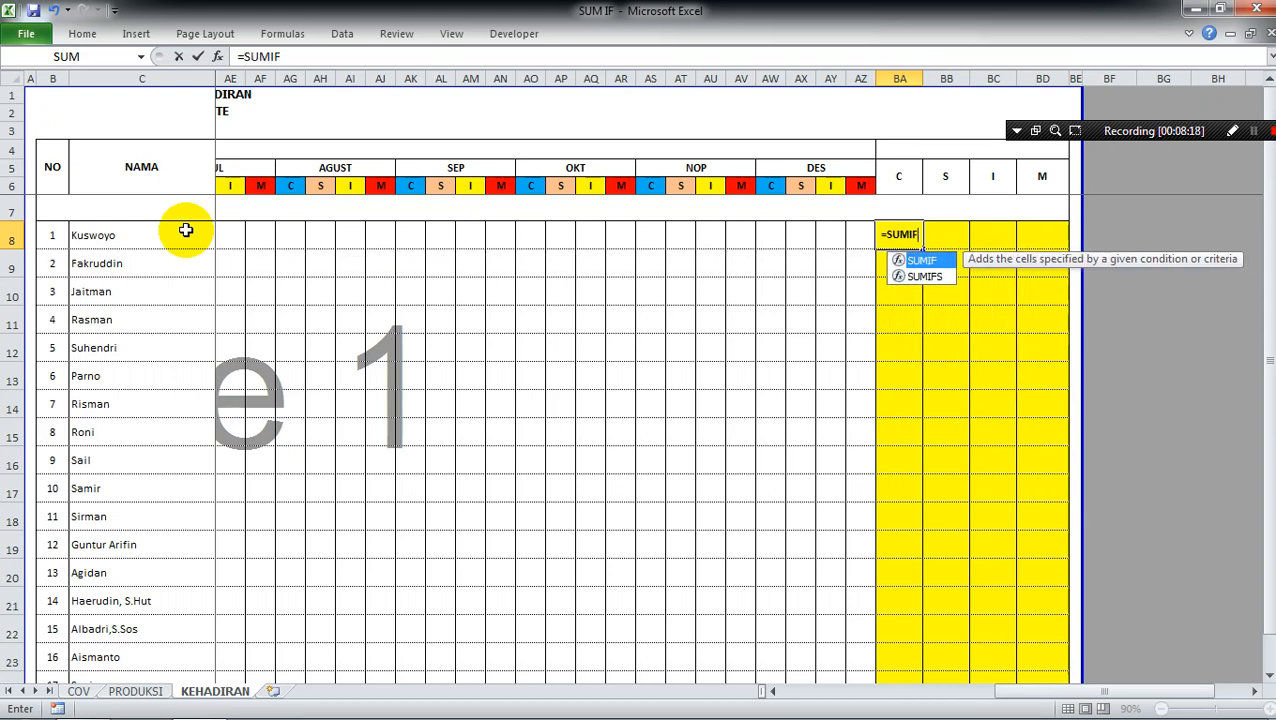
{"action": "type", "text": "("}
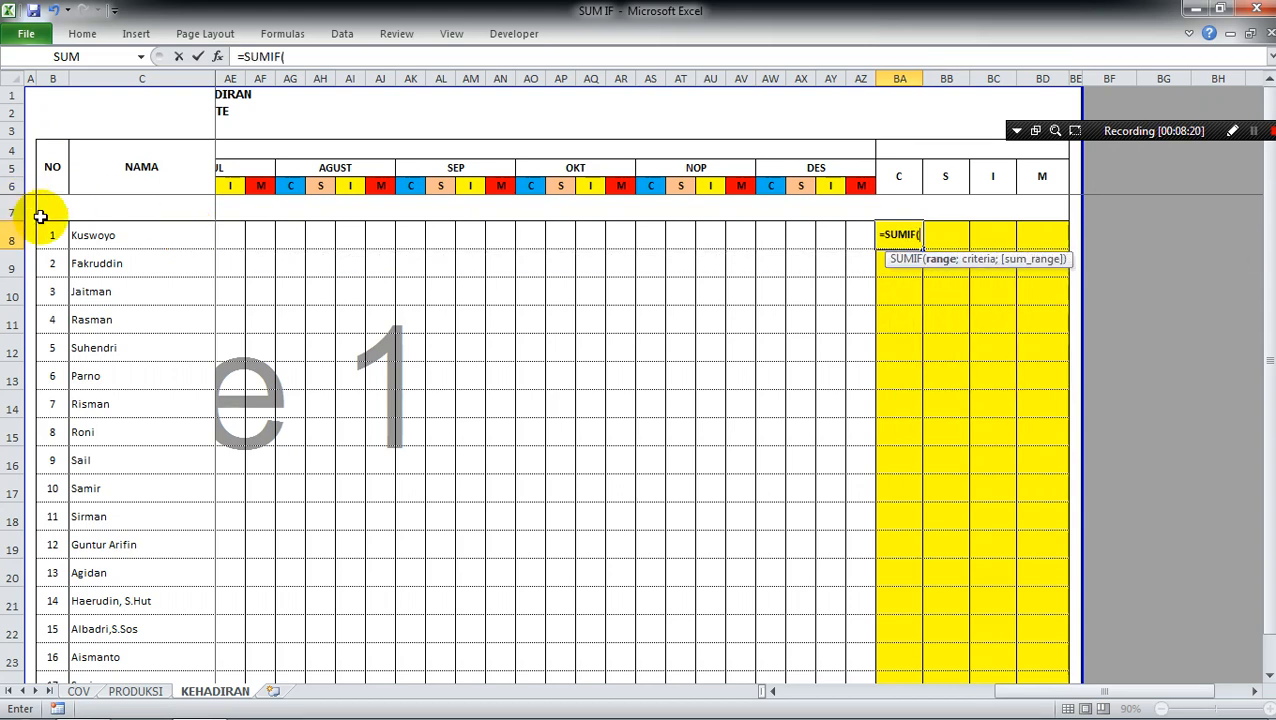
Set the SUMIF range to the January–December category headers E6:AZ6, locked as the absolute reference $E$6:$AZ$6
{"action": "left_click", "coordinate": [209, 188]}
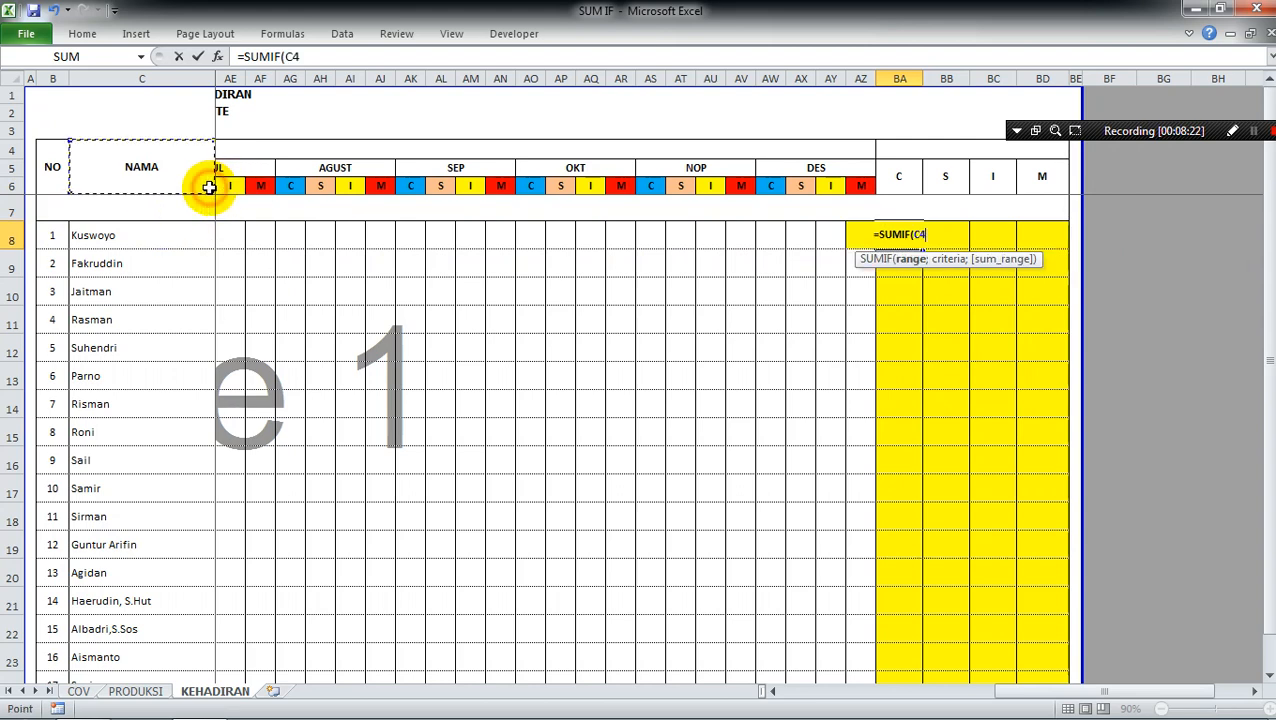
{"action": "key", "text": "Right"}
{"action": "key", "text": "Down"}
{"action": "key", "text": "Down"}
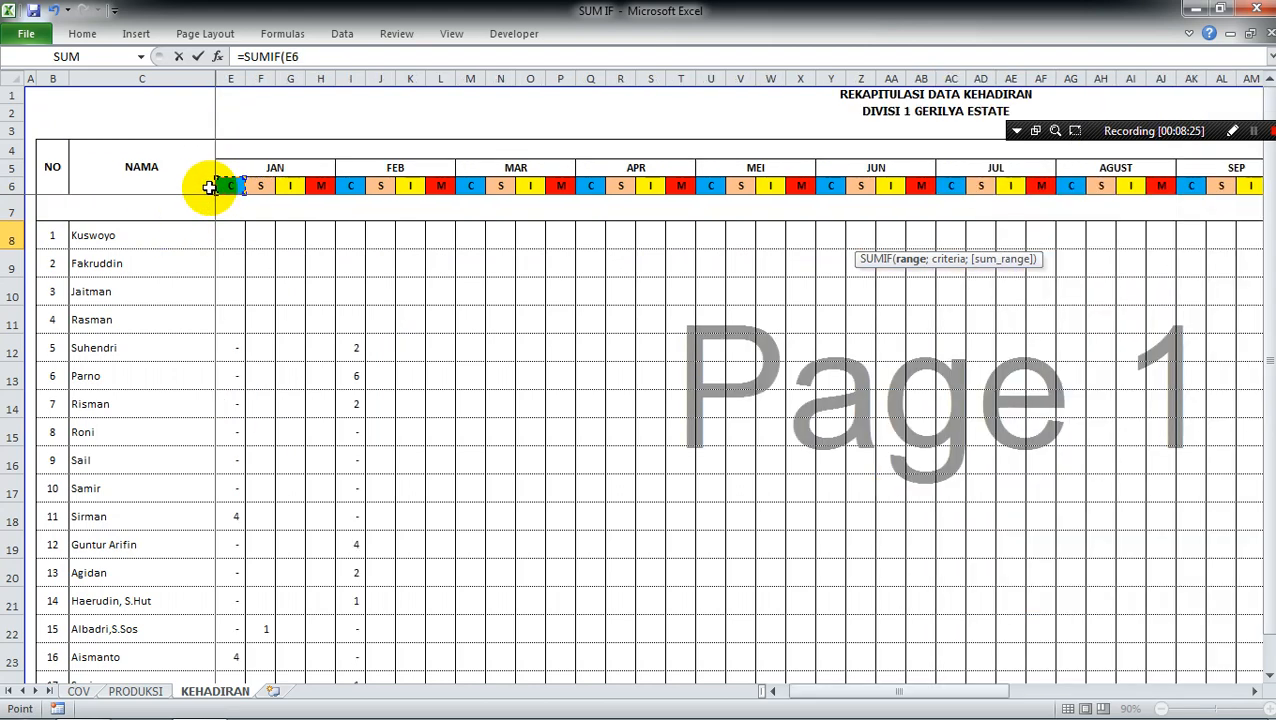
{"action": "key", "text": "shift+Right"}
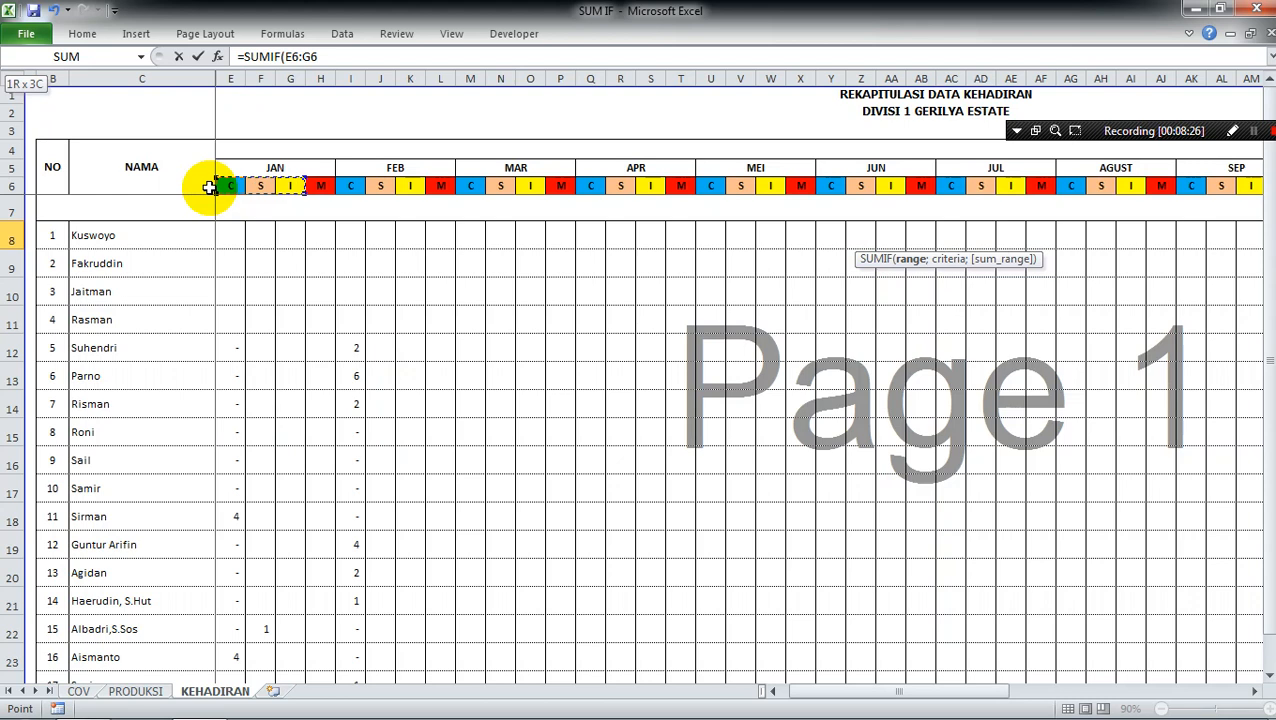
{"action": "key", "text": "shift+Right"}
{"action": "key", "text": "shift+Right"}
{"action": "key", "text": "shift+Right"}
{"action": "key", "text": "shift+Right"}
{"action": "key", "text": "shift+Right"}
{"action": "key", "text": "shift+Right"}
{"action": "key", "text": "shift+Right"}
{"action": "key", "text": "shift+Right"}
{"action": "key", "text": "shift+Right"}
{"action": "key", "text": "shift+Right"}
{"action": "key", "text": "shift+Right"}
{"action": "key", "text": "shift+Right"}
{"action": "key", "text": "shift+Right"}
{"action": "key", "text": "shift+Right"}
{"action": "key", "text": "shift+Right"}
{"action": "key", "text": "shift+Right"}
{"action": "key", "text": "shift+Right"}
{"action": "key", "text": "shift+Right"}
{"action": "key", "text": "shift+Right"}
{"action": "key", "text": "shift+Right"}
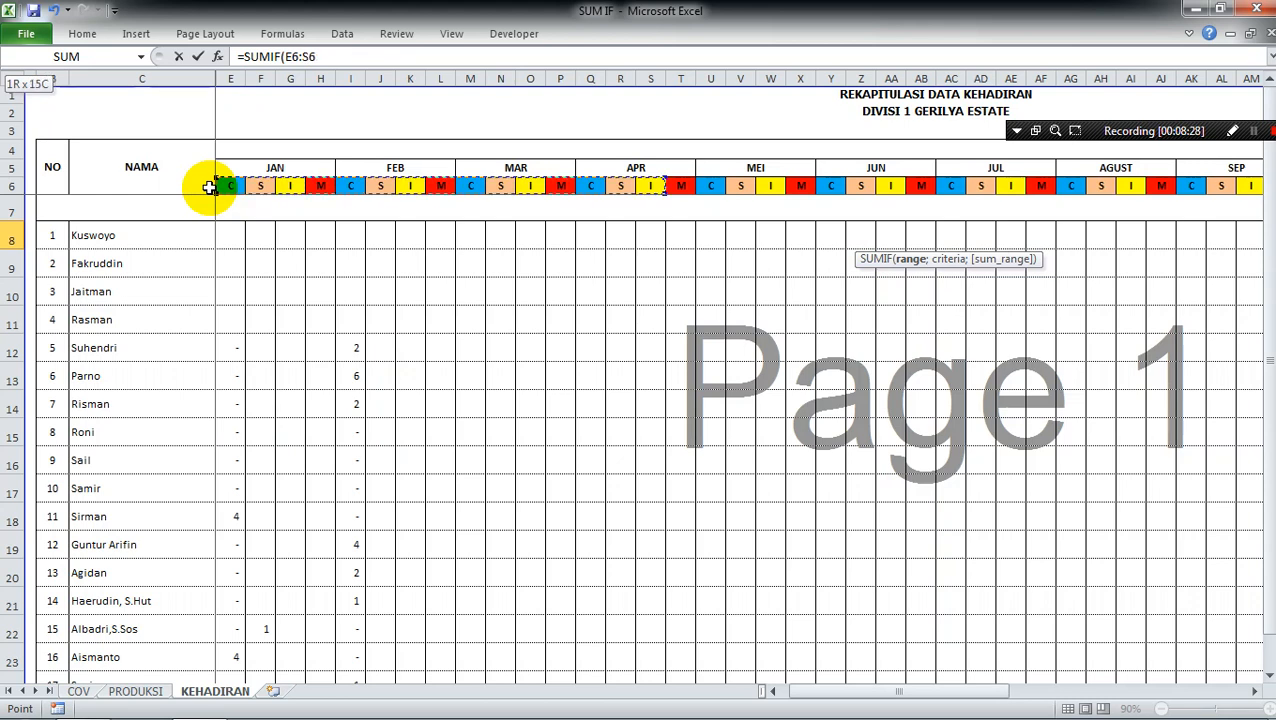
{"action": "key", "text": "shift+Right"}
{"action": "key", "text": "shift+Right"}
{"action": "key", "text": "shift+Right"}
{"action": "key", "text": "shift+Right"}
{"action": "key", "text": "shift+Right"}
{"action": "key", "text": "shift+Right"}
{"action": "key", "text": "shift+Right"}
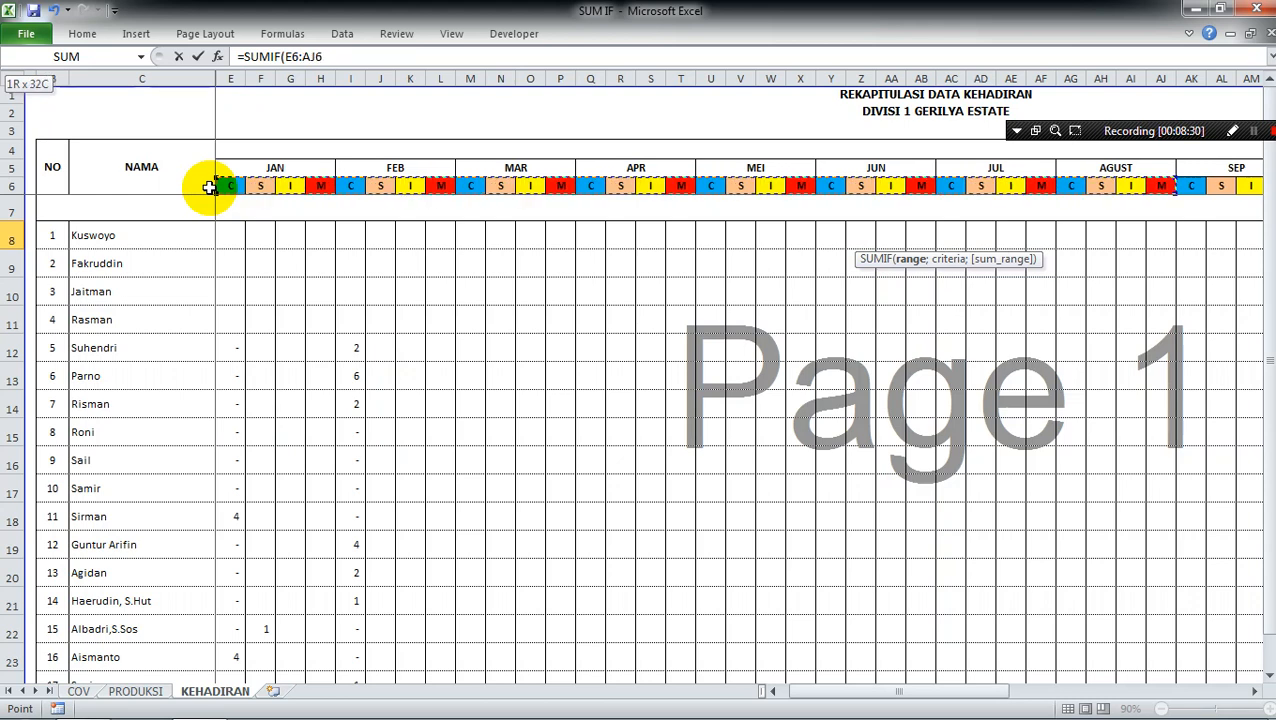
{"action": "key", "text": "shift+Right"}
{"action": "key", "text": "shift+Right"}
{"action": "key", "text": "shift+Right"}
{"action": "key", "text": "shift+Right"}
{"action": "key", "text": "shift+Right"}
{"action": "key", "text": "shift+Right"}
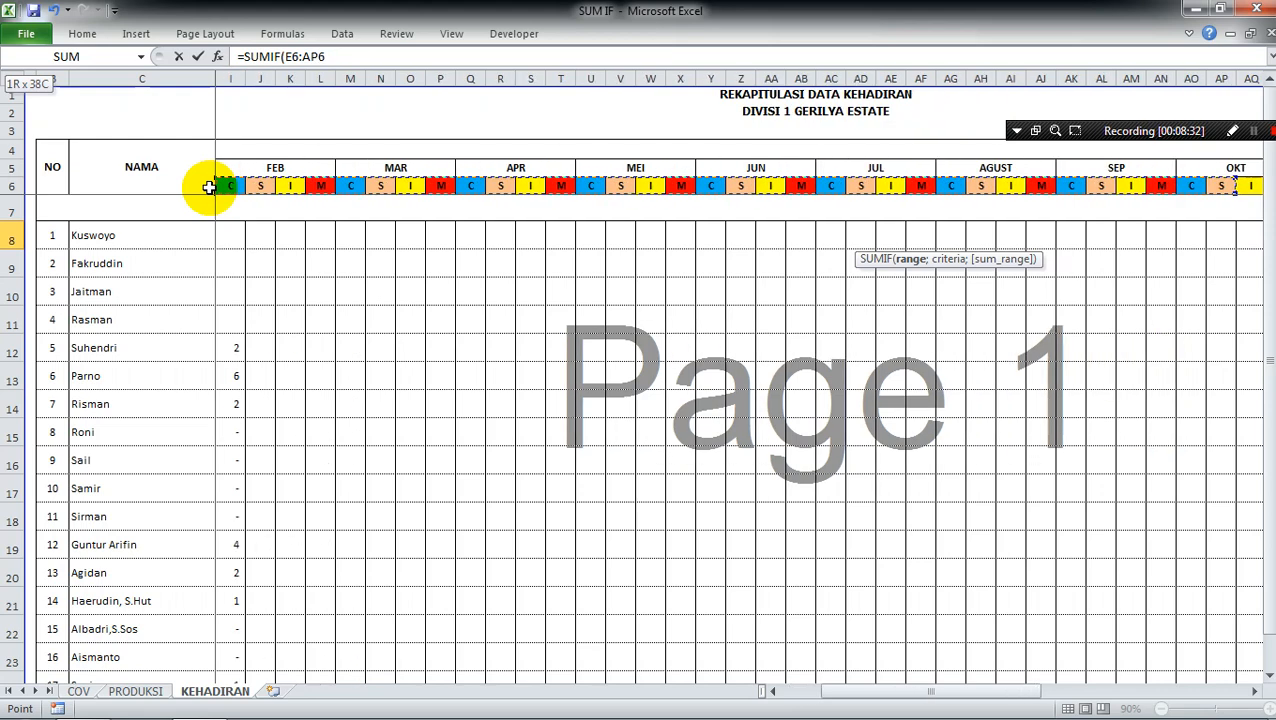
{"action": "key", "text": "shift+Right"}
{"action": "key", "text": "shift+Right"}
{"action": "key", "text": "shift+Right"}
{"action": "key", "text": "shift+Right"}
{"action": "key", "text": "shift+Right"}
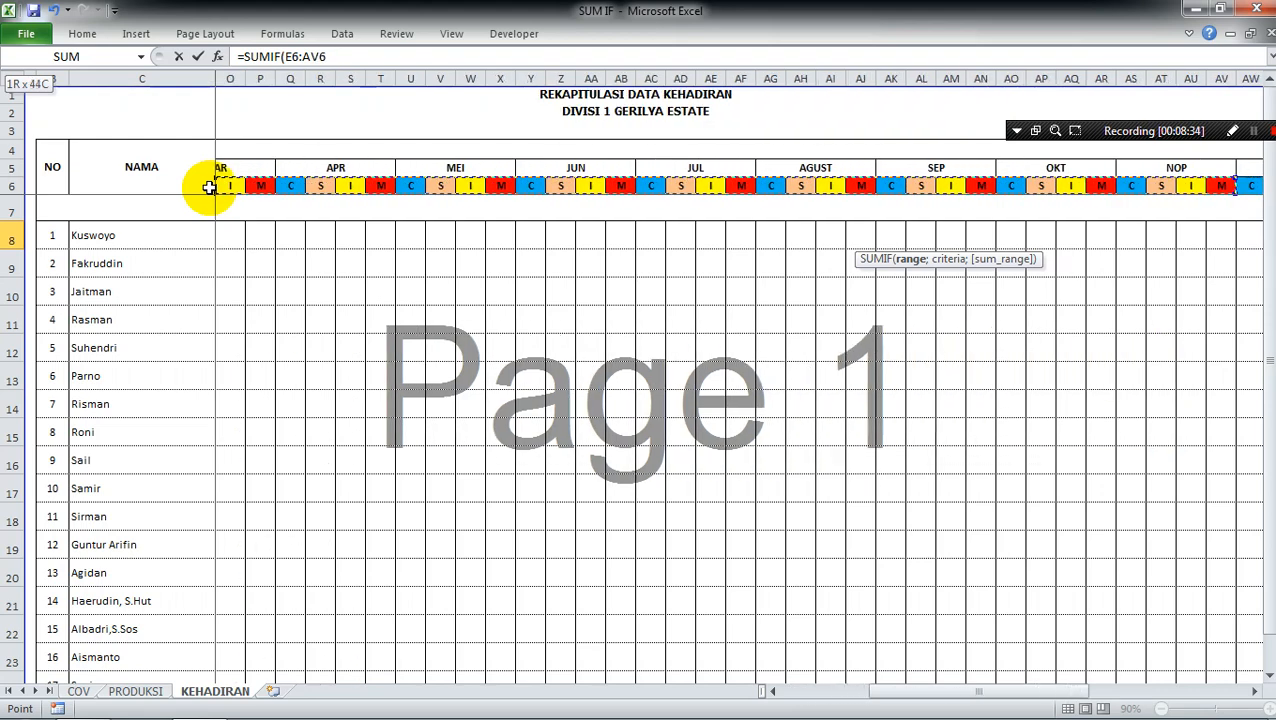
{"action": "key", "text": "shift+Right"}
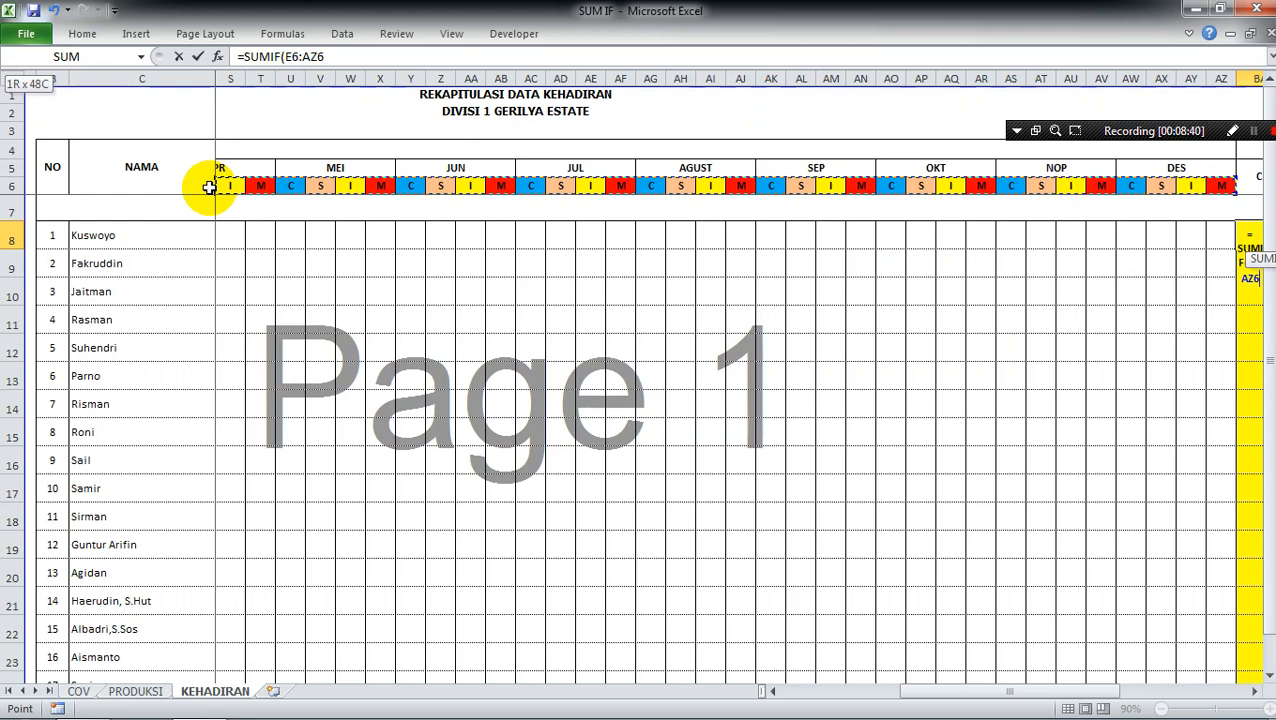
{"action": "key", "text": "F4"}
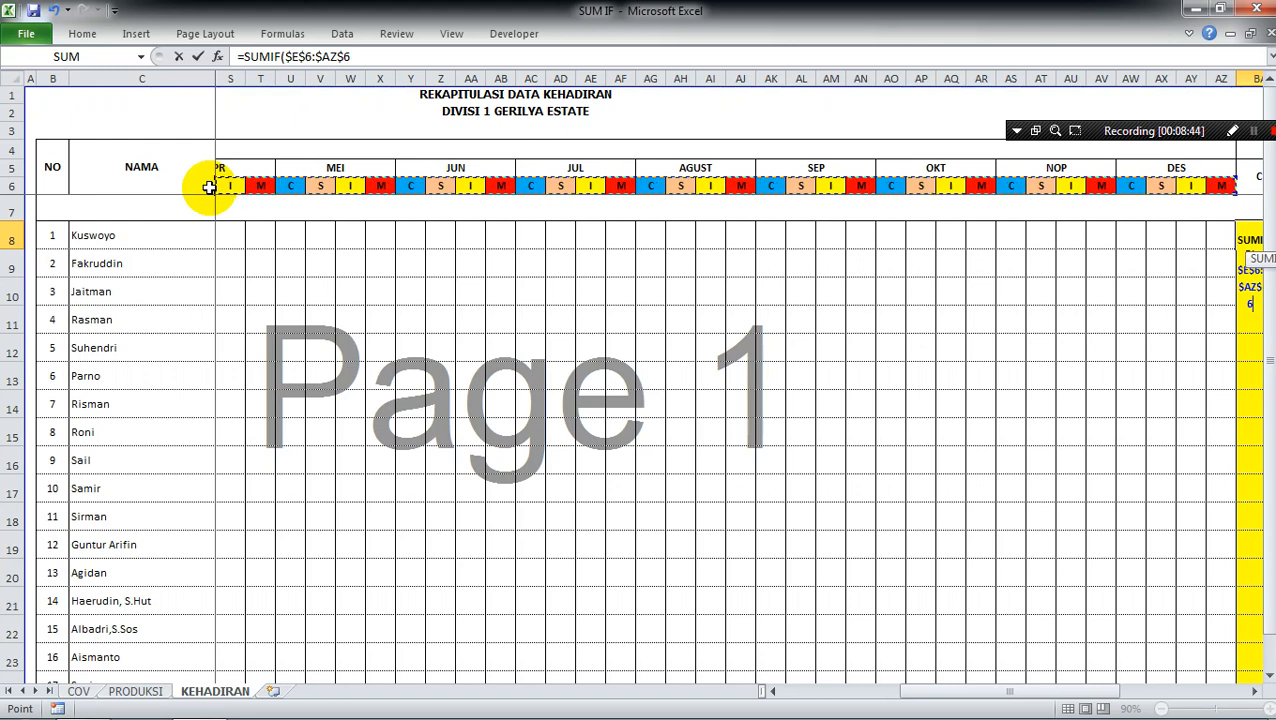
Set the SUMIF criteria to the C recap header in BA5, locking only its row as BA$5
{"action": "type", "text": ";"}
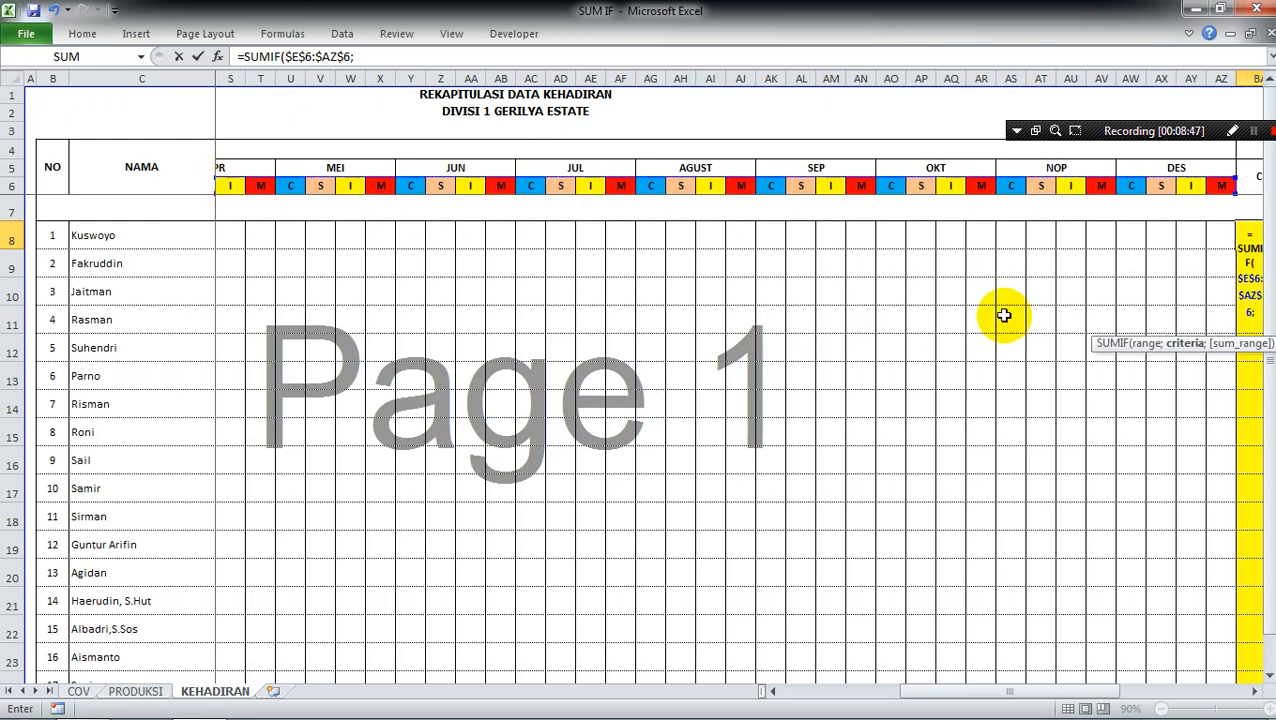
{"action": "left_click", "coordinate": [1072, 245]}
{"action": "key", "text": "Right"}
{"action": "key", "text": "Right"}
{"action": "key", "text": "Right"}
{"action": "key", "text": "Right"}
{"action": "key", "text": "Right"}
{"action": "key", "text": "Right"}
{"action": "key", "text": "Right"}
{"action": "key", "text": "Right"}
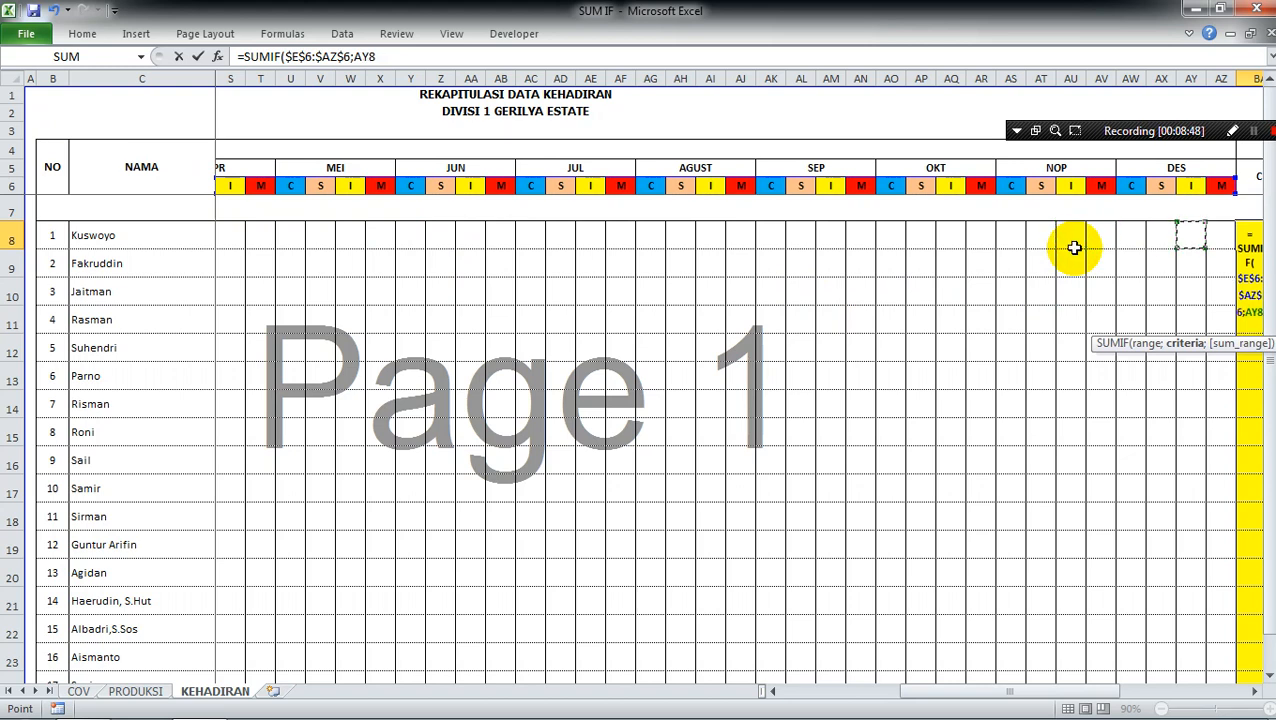
{"action": "key", "text": "Right"}
{"action": "key", "text": "Right"}
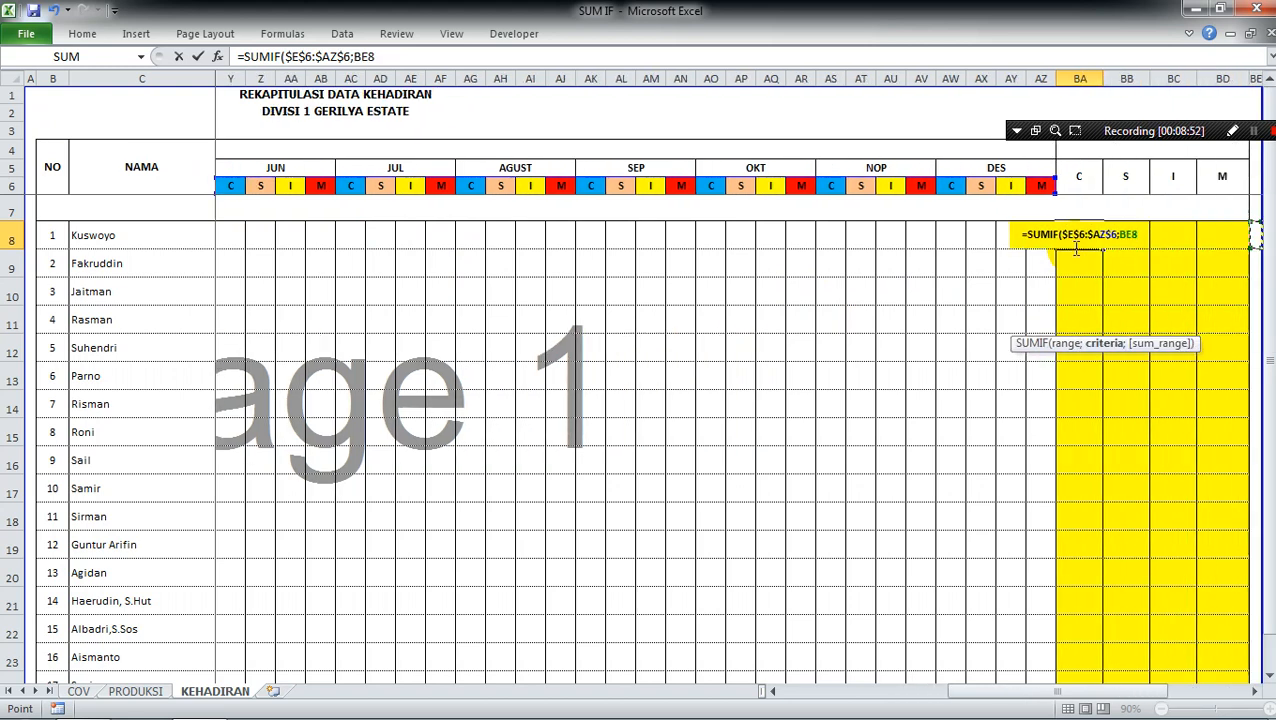
{"action": "left_click", "coordinate": [1086, 182]}
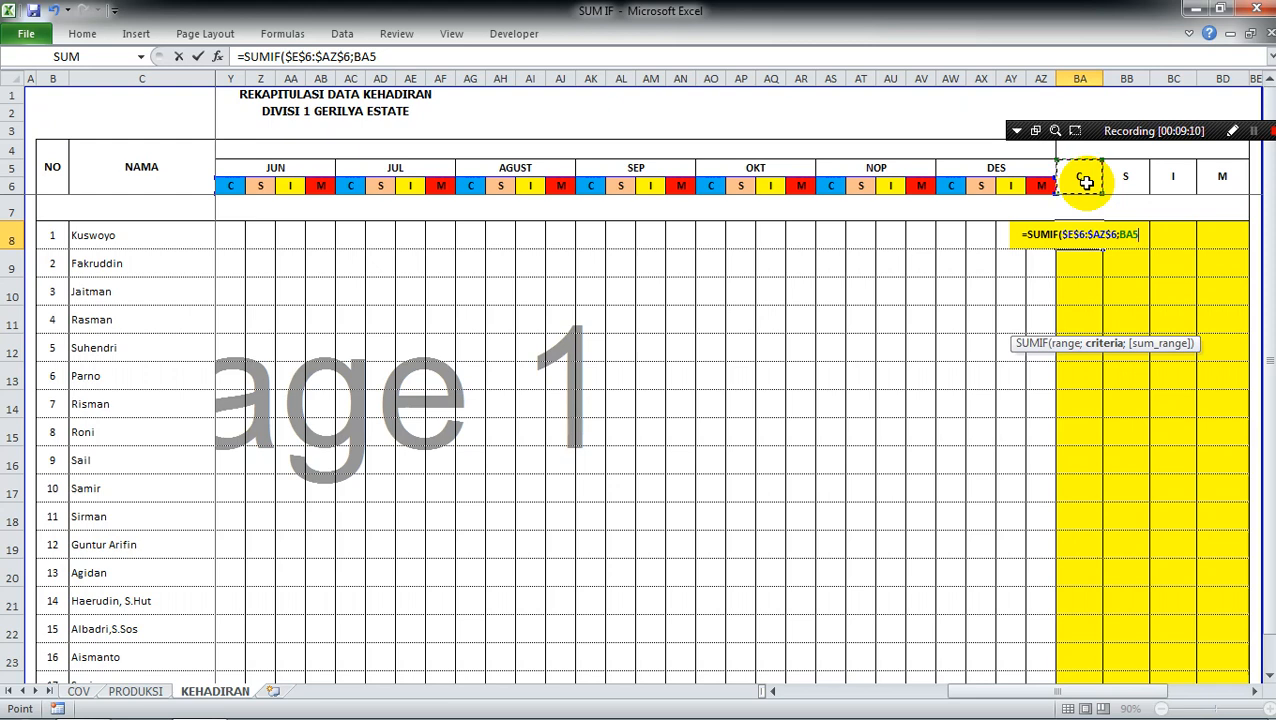
{"action": "key", "text": "F4"}
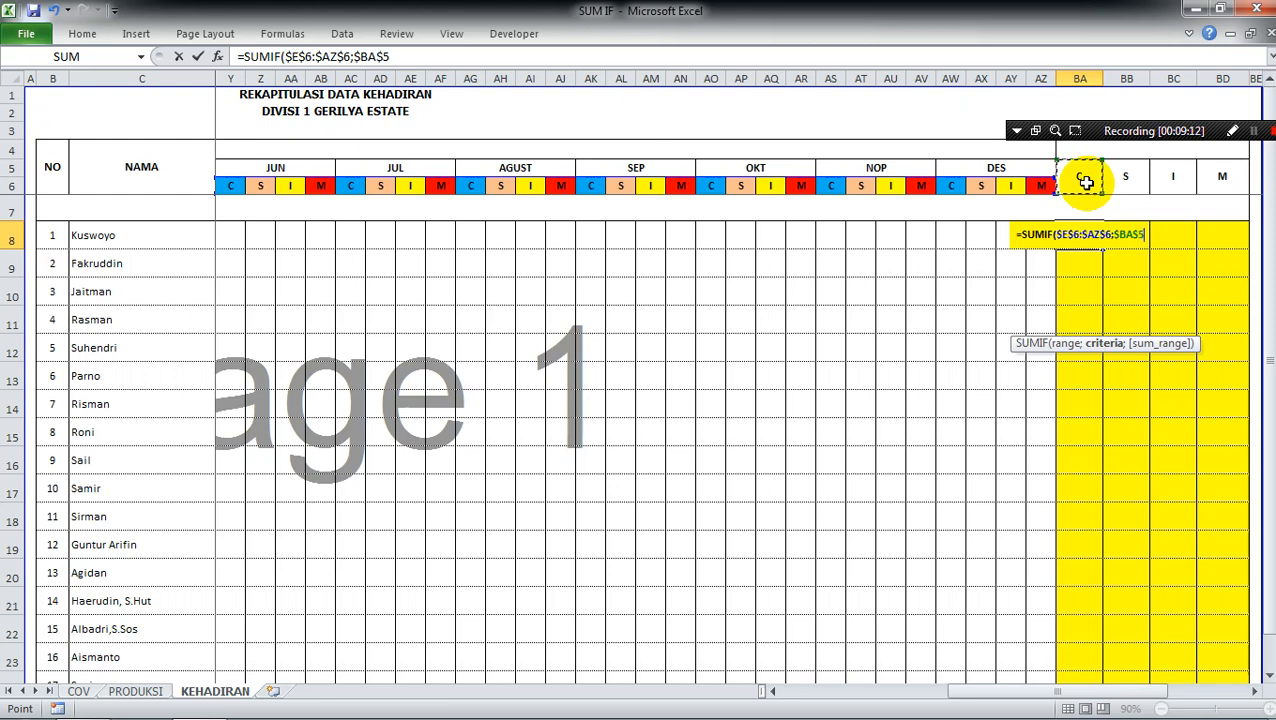
{"action": "key", "text": "F4"}
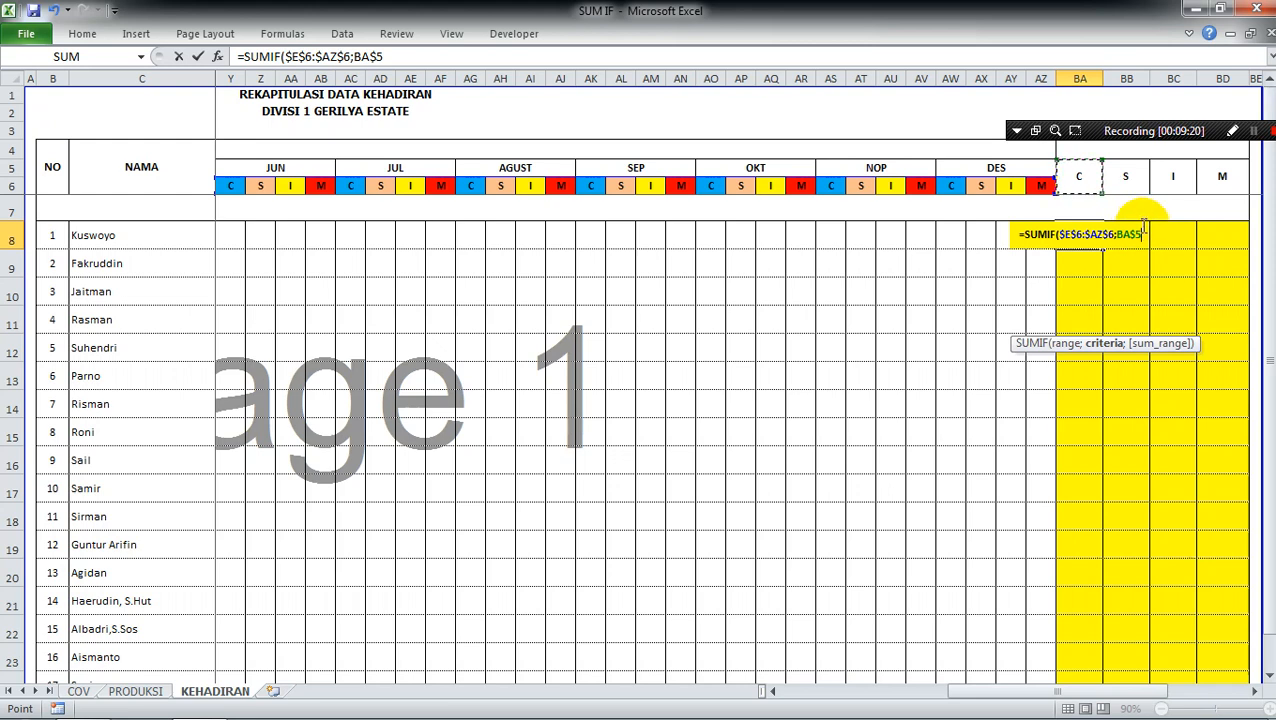
Set the sum range to the first employee's entries E8:AZ8 with only the columns locked, $E8:$AZ8, and complete the formula
{"action": "type", "text": ";"}
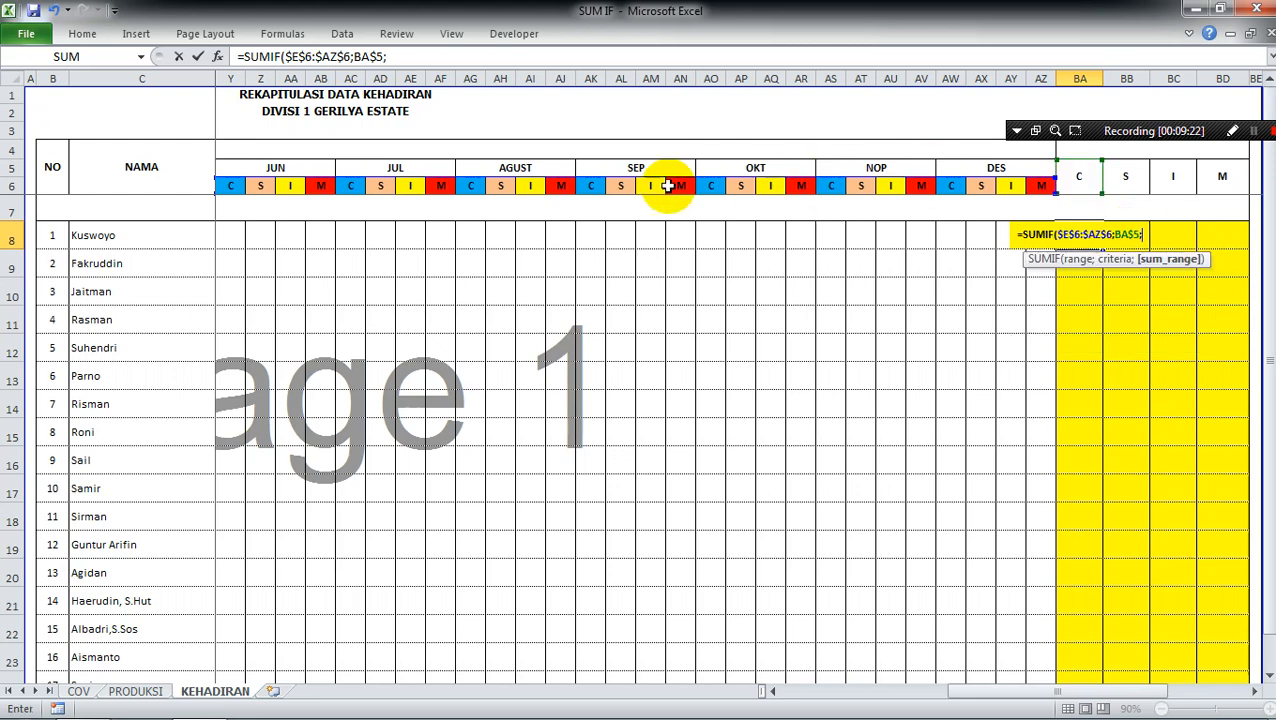
{"action": "left_click", "coordinate": [197, 231]}
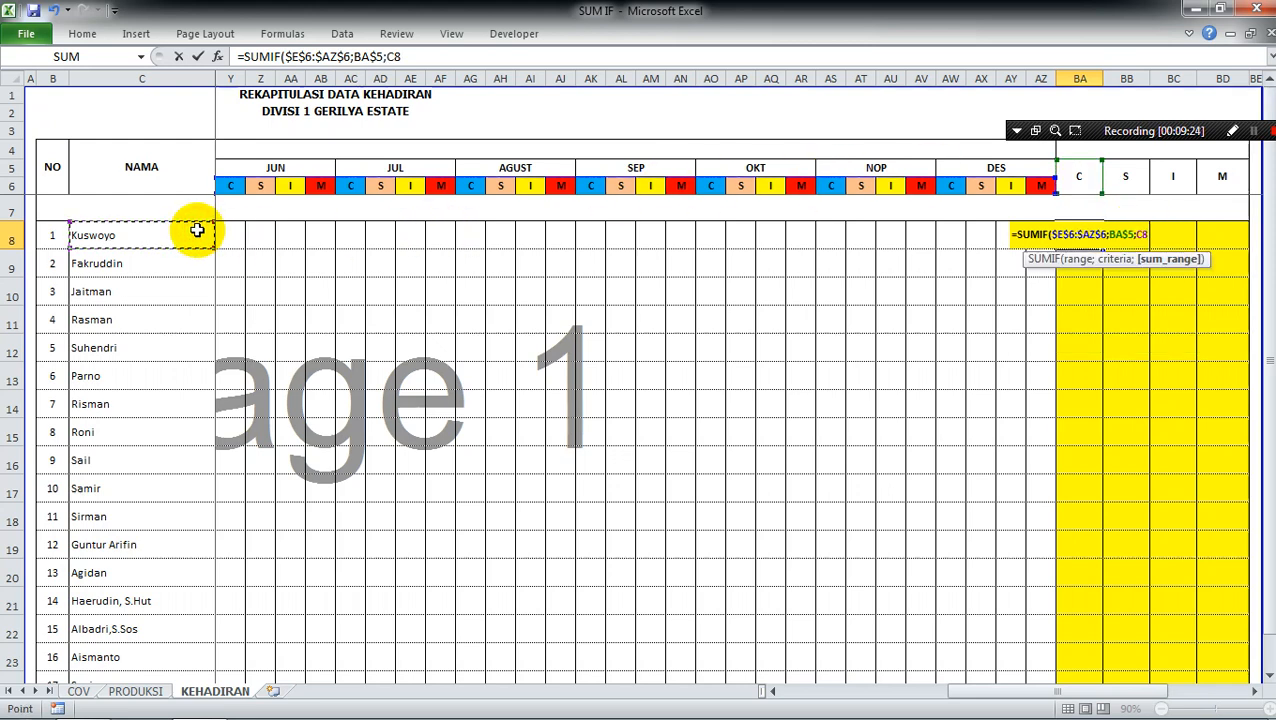
{"action": "key", "text": "Right"}
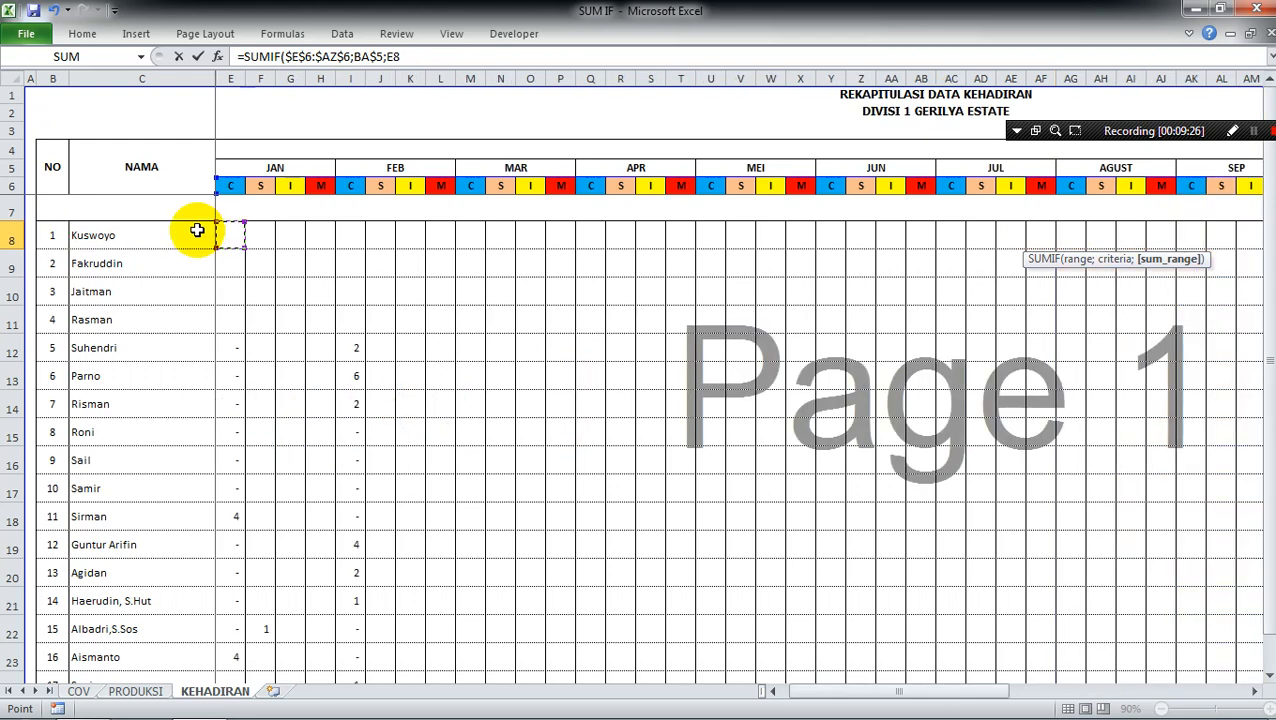
{"action": "key", "text": "shift+Right"}
{"action": "key", "text": "shift+Right"}
{"action": "key", "text": "shift+Right"}
{"action": "key", "text": "shift+Right"}
{"action": "key", "text": "shift+Right"}
{"action": "key", "text": "shift+Right"}
{"action": "key", "text": "shift+Right"}
{"action": "key", "text": "shift+Right"}
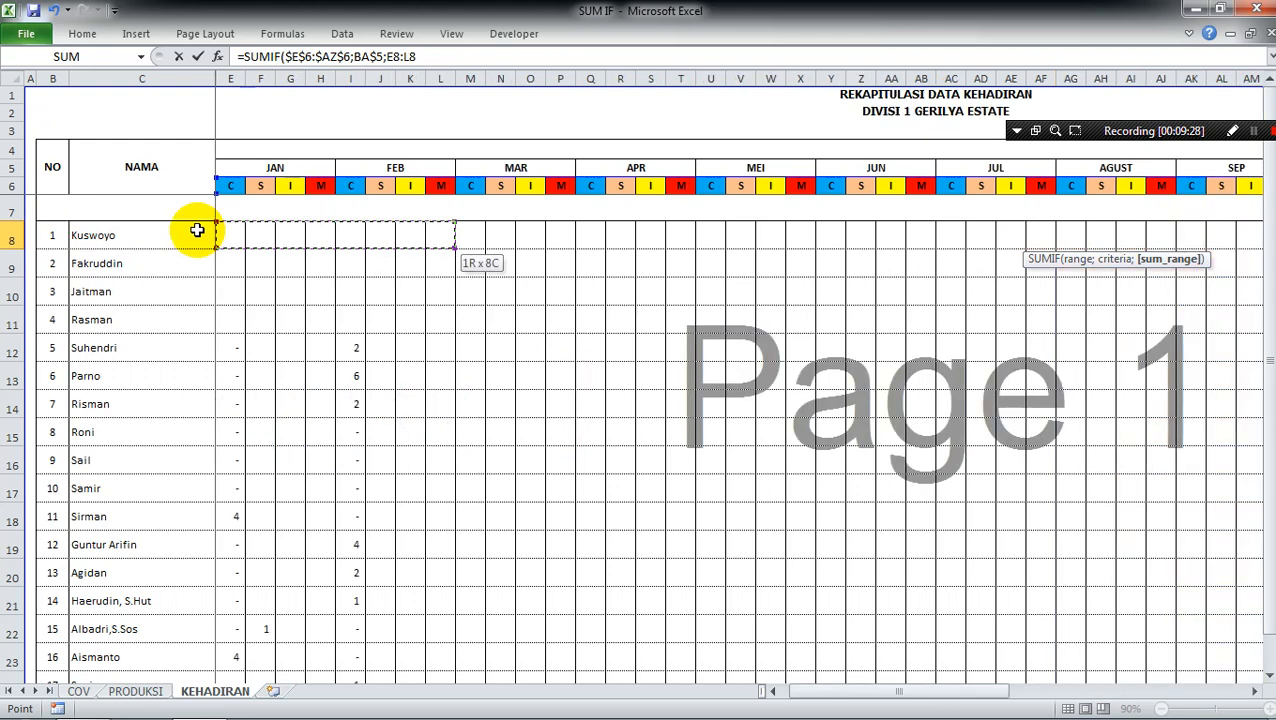
{"action": "key", "text": "shift+Right"}
{"action": "key", "text": "shift+Right"}
{"action": "key", "text": "shift+Right"}
{"action": "key", "text": "shift+Right"}
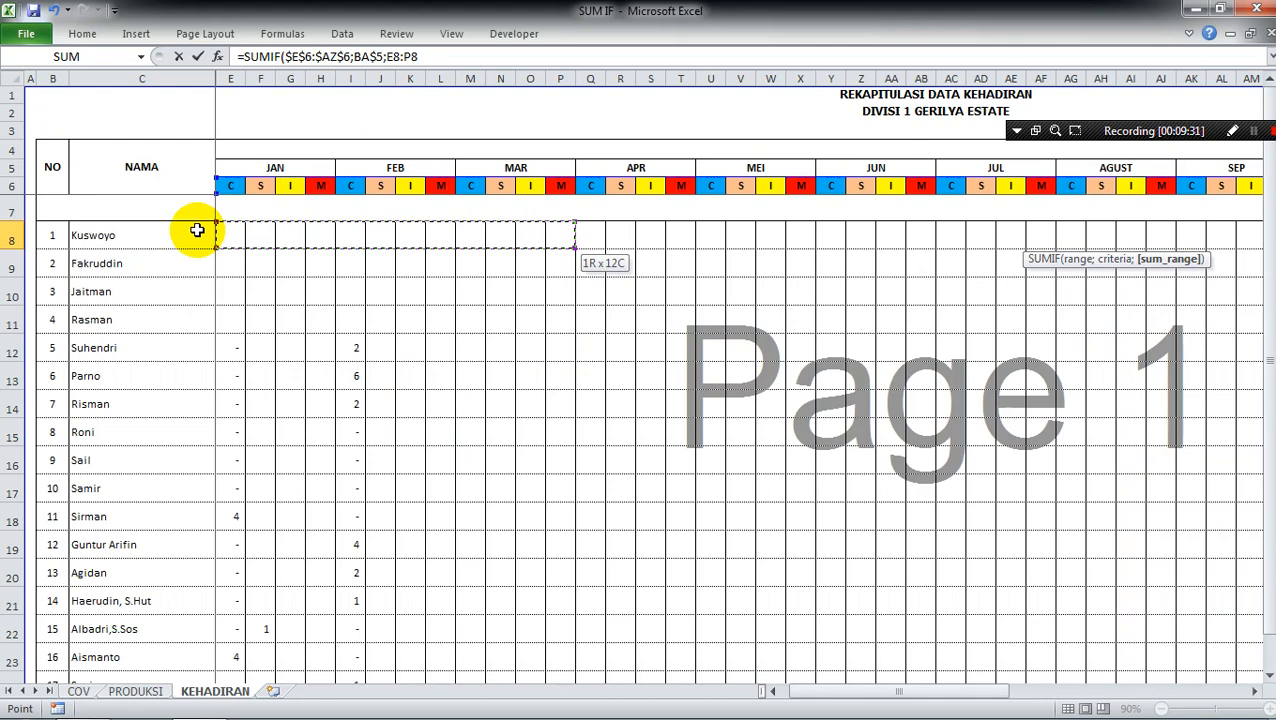
{"action": "key", "text": "shift+Right"}
{"action": "key", "text": "shift+Right"}
{"action": "key", "text": "shift+Right"}
{"action": "key", "text": "shift+Right"}
{"action": "key", "text": "shift+Right"}
{"action": "key", "text": "shift+Right"}
{"action": "key", "text": "shift+Right"}
{"action": "key", "text": "shift+Right"}
{"action": "key", "text": "shift+Right"}
{"action": "key", "text": "shift+Right"}
{"action": "key", "text": "shift+Right"}
{"action": "key", "text": "shift+Right"}
{"action": "key", "text": "shift+Right"}
{"action": "key", "text": "shift+Right"}
{"action": "key", "text": "shift+Right"}
{"action": "key", "text": "shift+Right"}
{"action": "key", "text": "shift+Right"}
{"action": "key", "text": "shift+Right"}
{"action": "key", "text": "shift+Right"}
{"action": "key", "text": "shift+Right"}
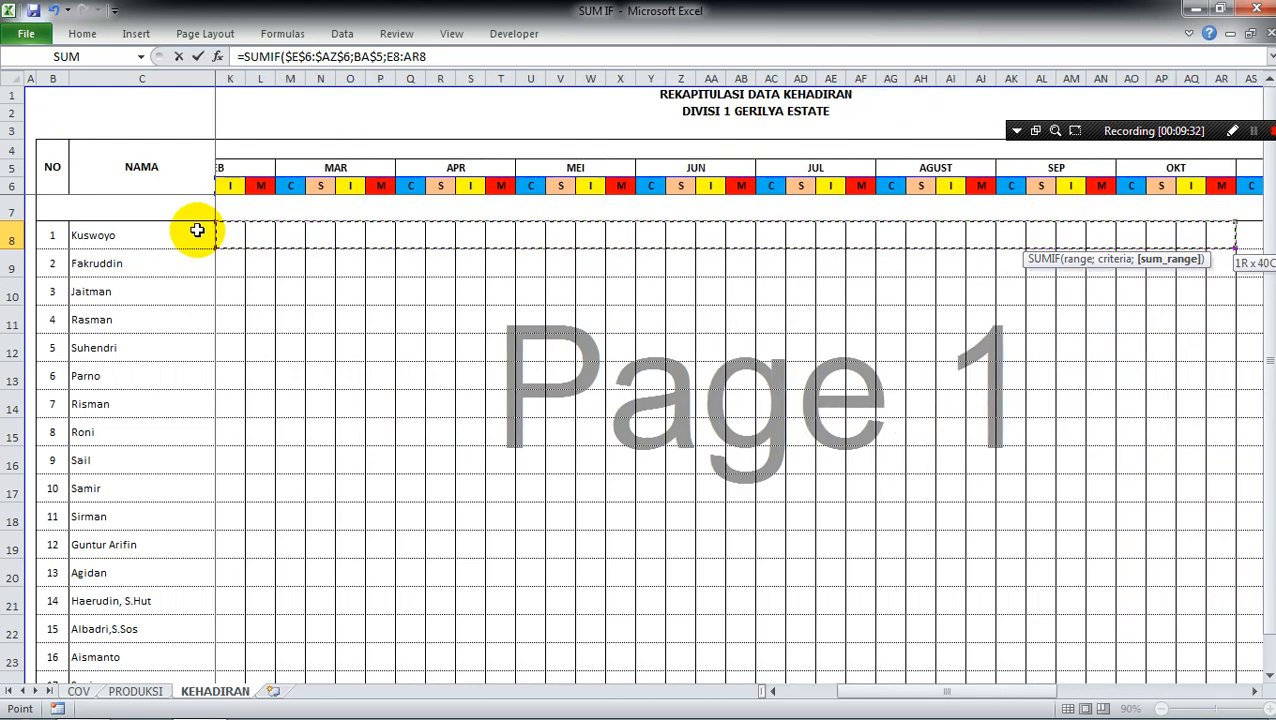
{"action": "key", "text": "shift+Right"}
{"action": "key", "text": "shift+Right"}
{"action": "key", "text": "shift+Right"}
{"action": "key", "text": "shift+Right"}
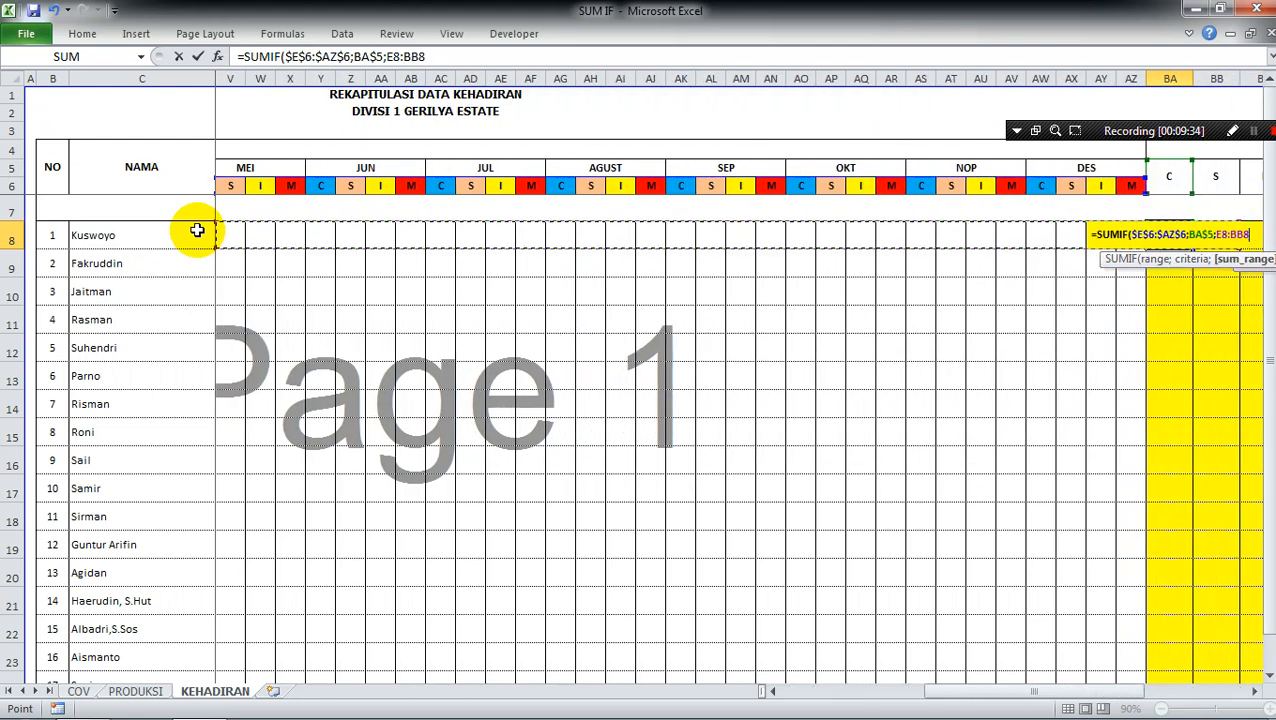
{"action": "key", "text": "shift+Right"}
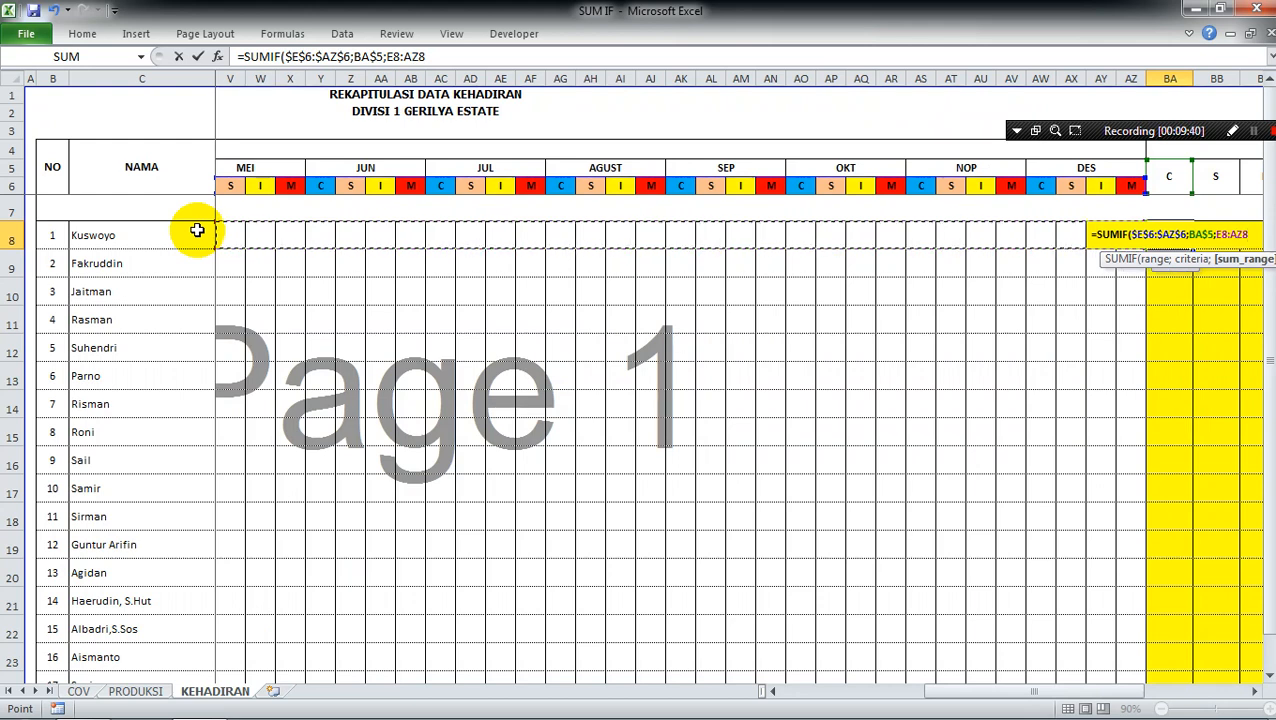
{"action": "key", "text": "F4"}
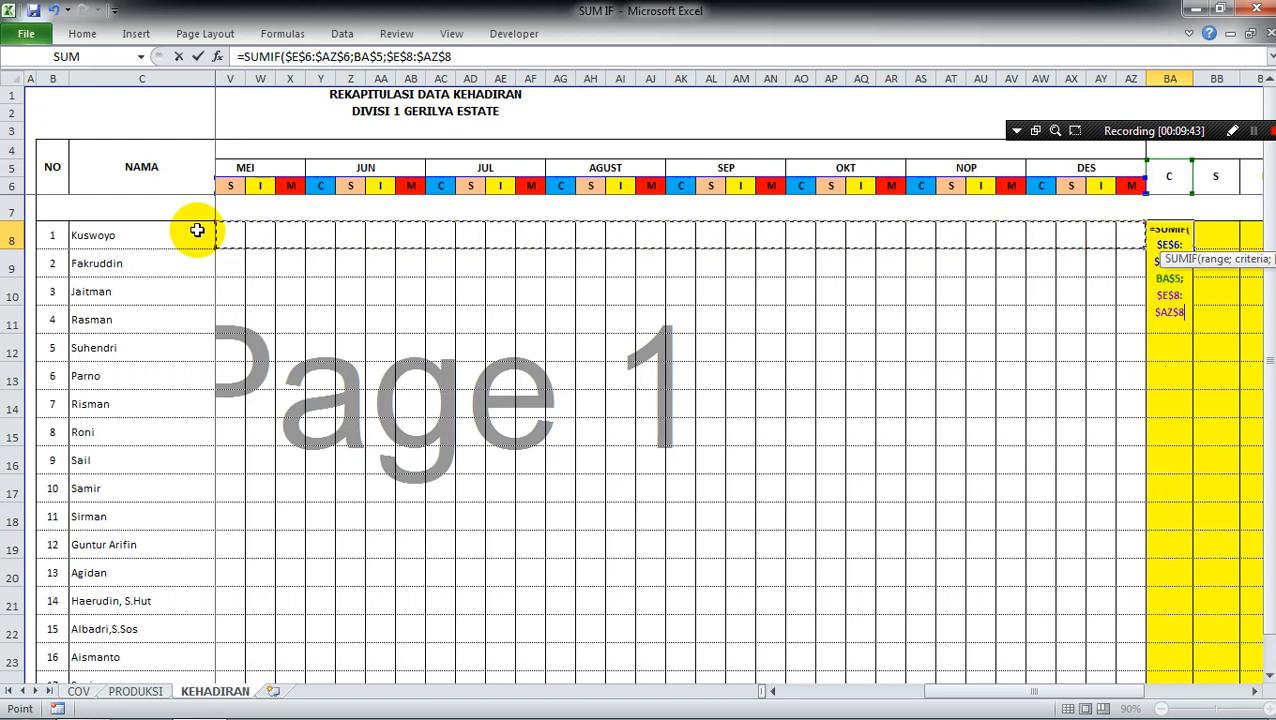
{"action": "key", "text": "F4"}
{"action": "key", "text": "F4"}
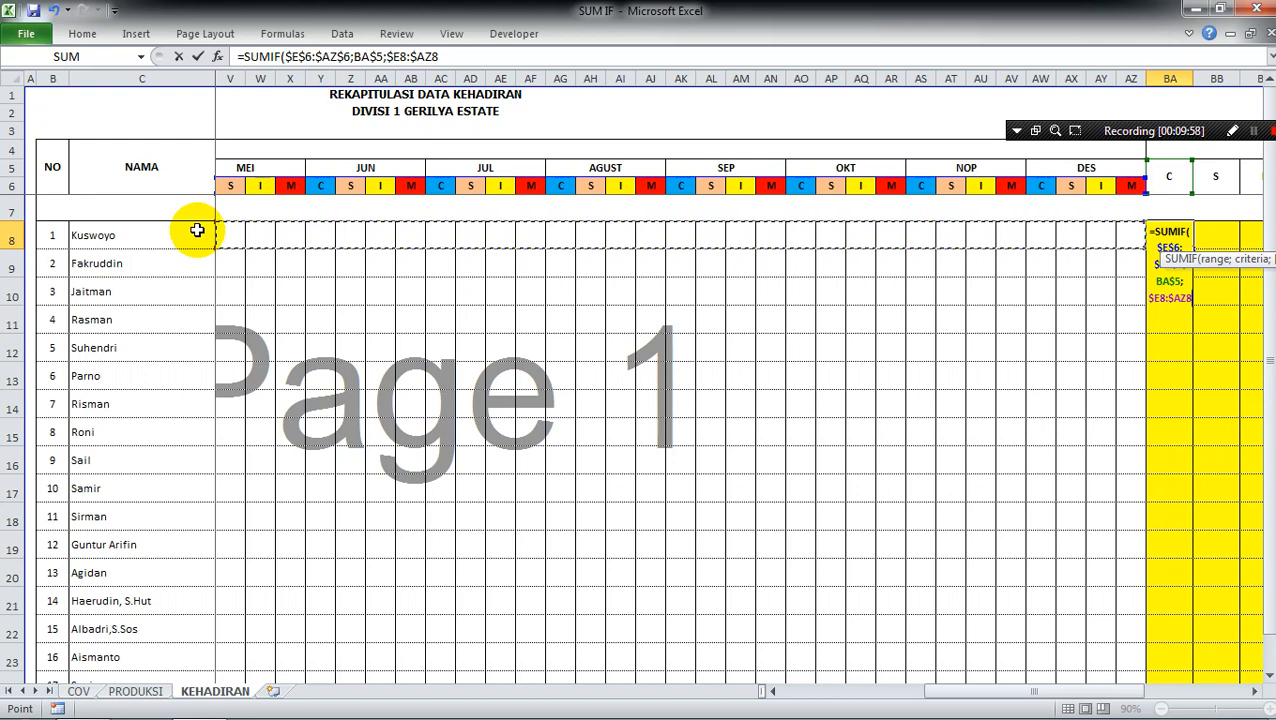
{"action": "key", "text": "Return"}
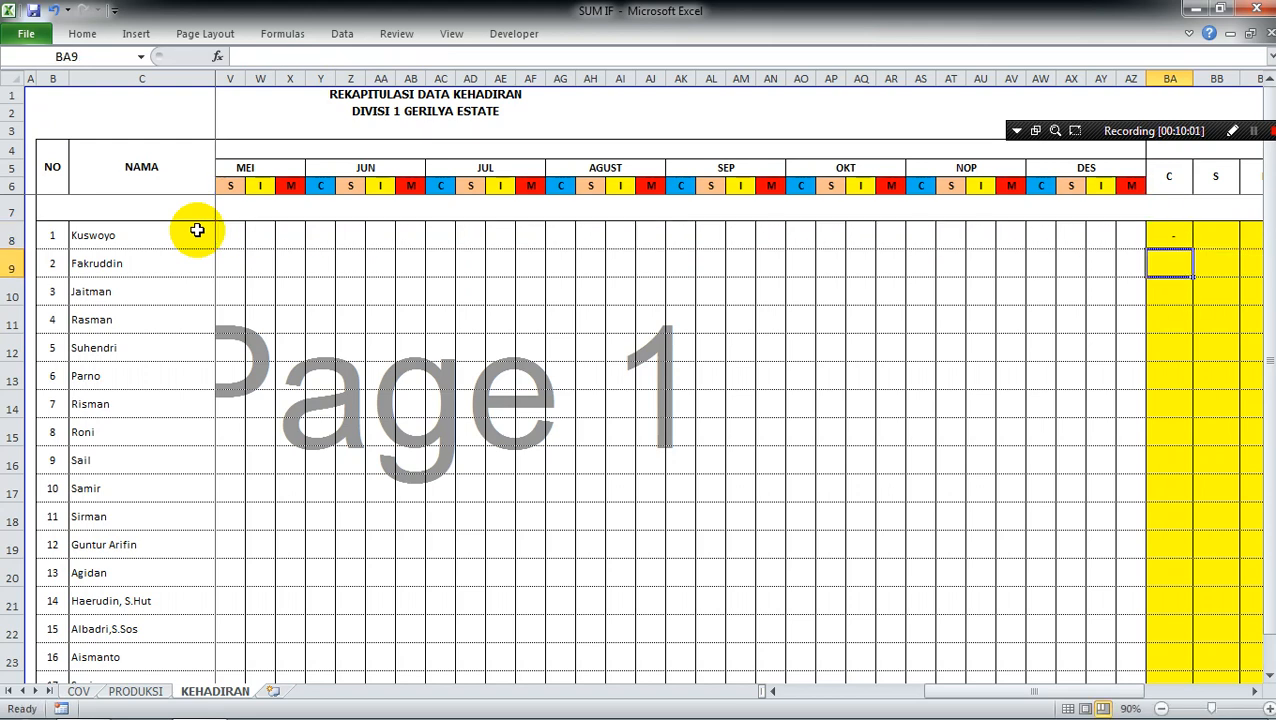
Copy the SUMIF formula from BA8, the first employee's recap cell for category C
{"action": "key", "text": "Up"}
{"action": "key", "text": "Up"}
{"action": "key", "text": "Right"}
{"action": "key", "text": "Right"}
{"action": "key", "text": "Right"}
{"action": "key", "text": "Right"}
{"action": "key", "text": "Right"}
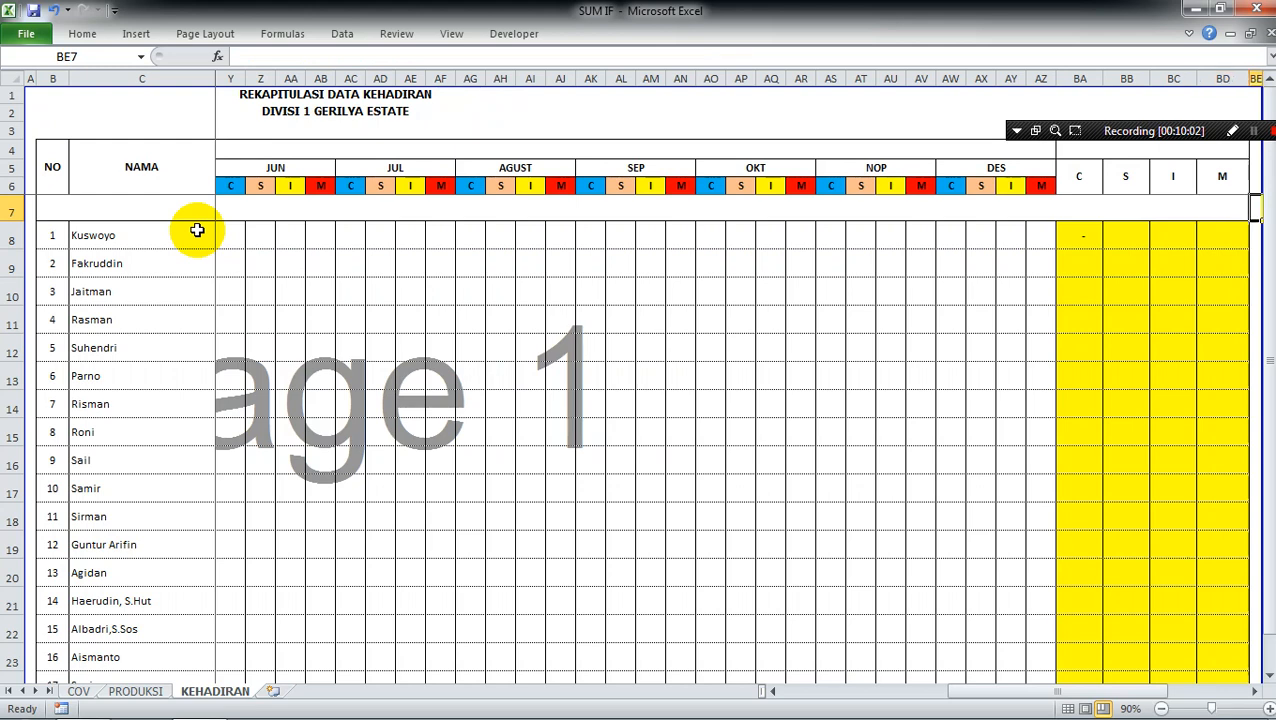
{"action": "key", "text": "Left"}
{"action": "key", "text": "Left"}
{"action": "key", "text": "Left"}
{"action": "key", "text": "Left"}
{"action": "key", "text": "Left"}
{"action": "key", "text": "Down"}
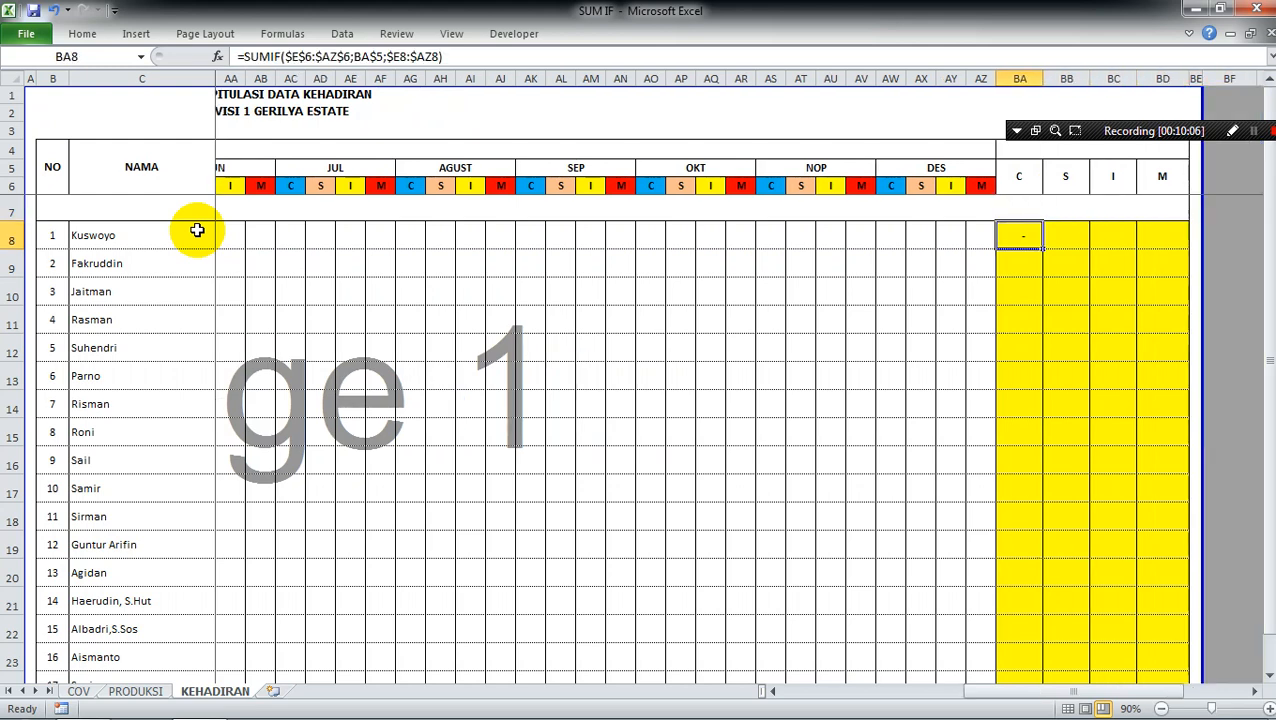
{"action": "key", "text": "ctrl+c"}
Paste only the copied formula into BA8:BD24, covering all 17 employees and the C, S, I and M recap columns
{"action": "key", "text": "shift+Right"}
{"action": "key", "text": "shift+Right"}
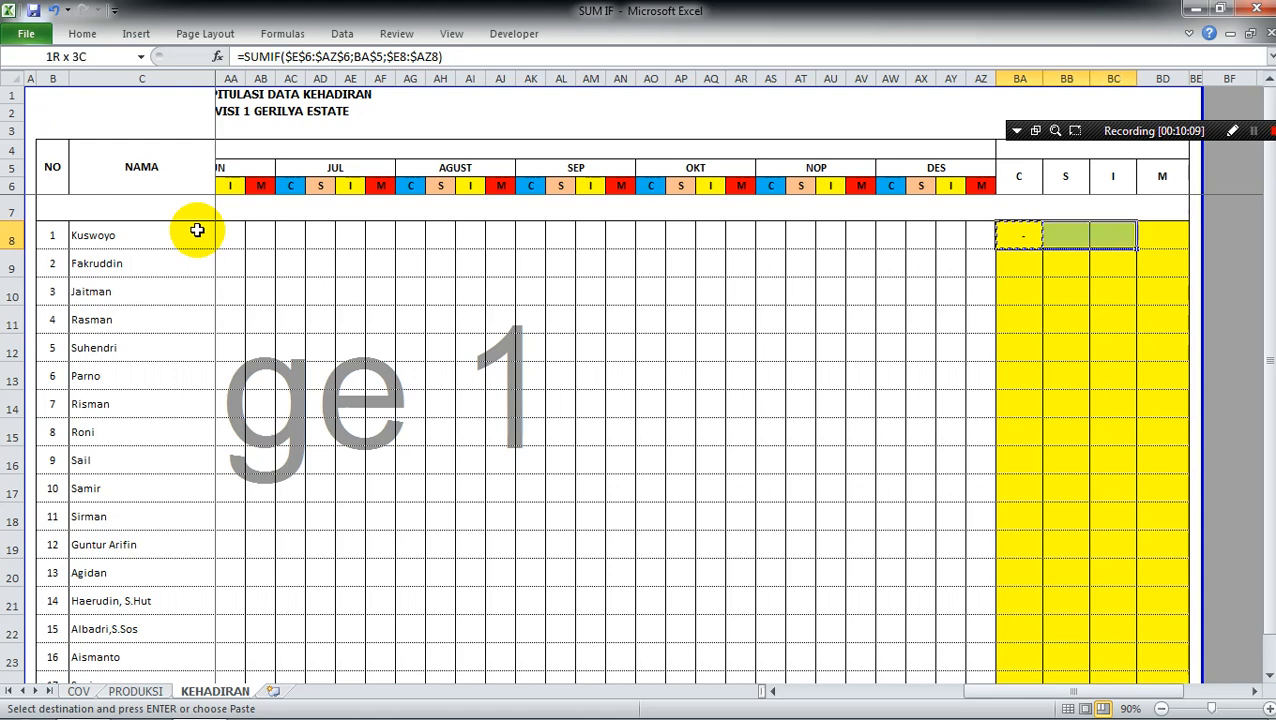
{"action": "key", "text": "shift+Right"}
{"action": "key", "text": "shift+Down"}
{"action": "key", "text": "shift+Down"}
{"action": "key", "text": "shift+Down"}
{"action": "key", "text": "shift+Down"}
{"action": "key", "text": "shift+Down"}
{"action": "key", "text": "shift+Down"}
{"action": "key", "text": "shift+Down"}
{"action": "key", "text": "shift+Down"}
{"action": "key", "text": "shift+Down"}
{"action": "key", "text": "shift+Down"}
{"action": "key", "text": "shift+Down"}
{"action": "key", "text": "shift+Down"}
{"action": "key", "text": "shift+Down"}
{"action": "key", "text": "shift+Down"}
{"action": "key", "text": "shift+Down"}
{"action": "key", "text": "shift+Down"}
{"action": "key", "text": "shift+Down"}
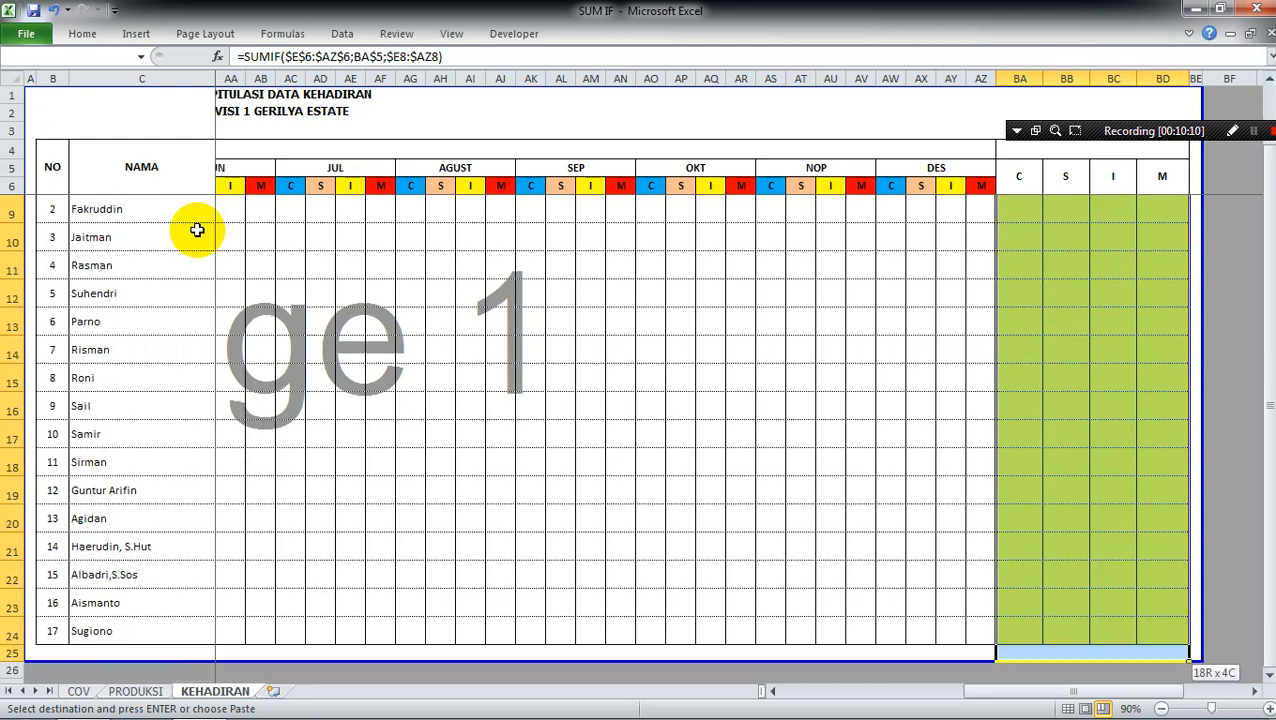
{"action": "key", "text": "shift+Up"}
{"action": "key", "text": "shift+F10"}
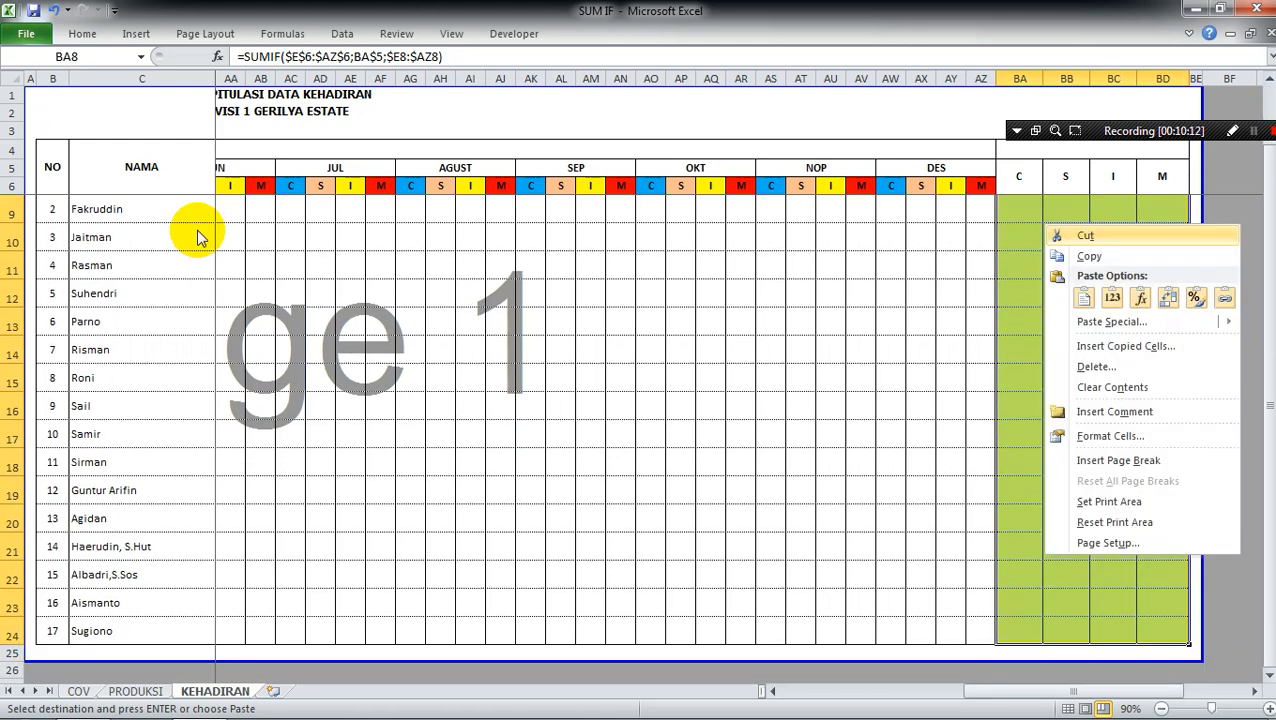
{"action": "key", "text": "Down"}
{"action": "key", "text": "Down"}
{"action": "key", "text": "Down"}
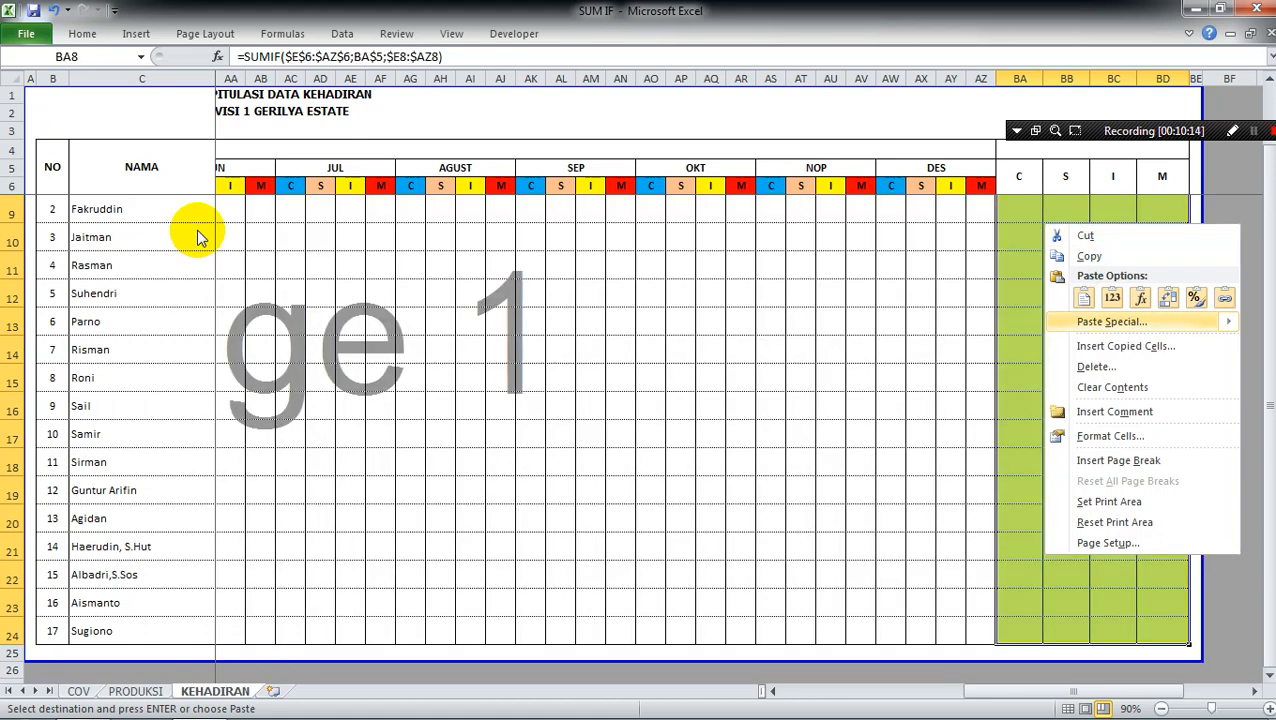
{"action": "key", "text": "Return"}
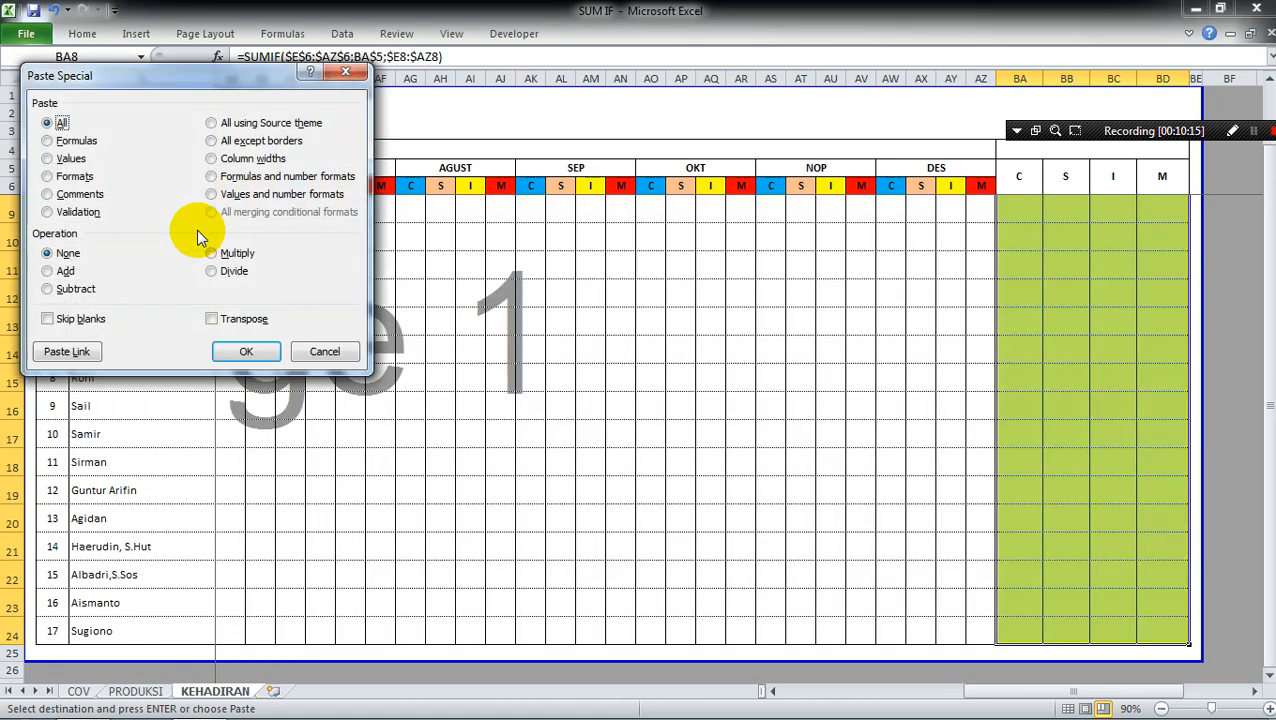
{"action": "left_click", "coordinate": [48, 141]}
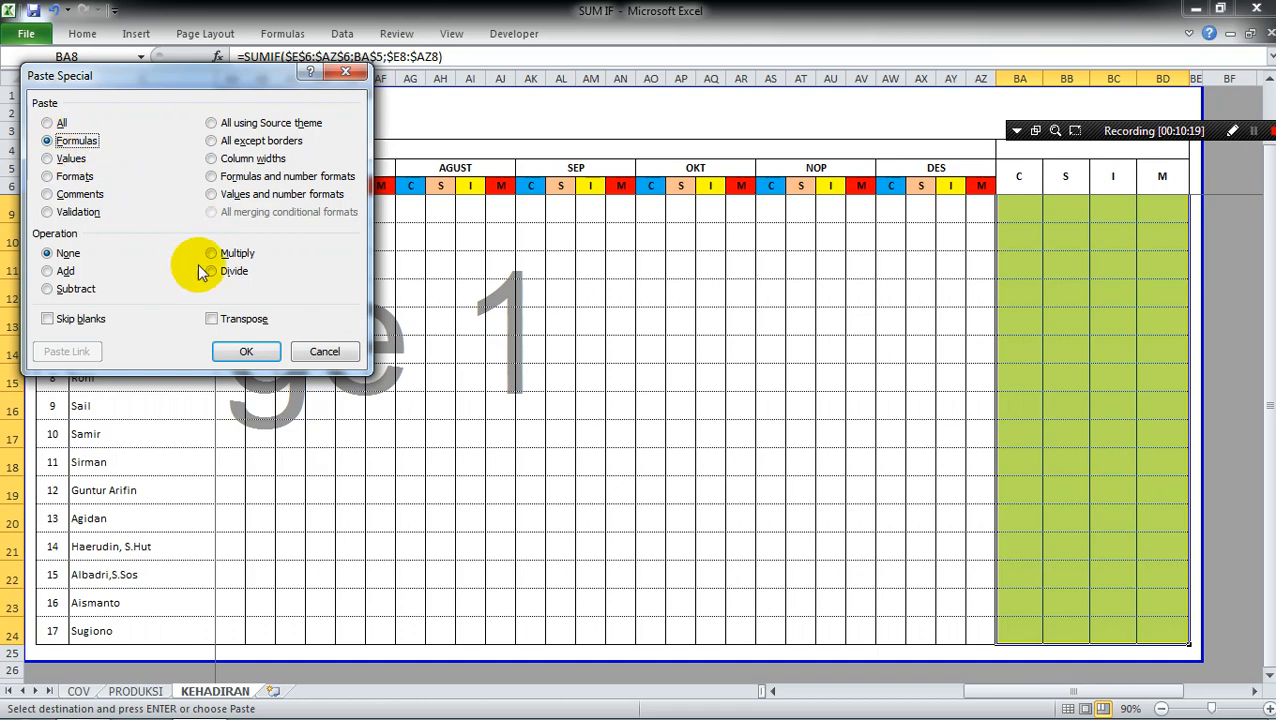
{"action": "left_click", "coordinate": [246, 352]}
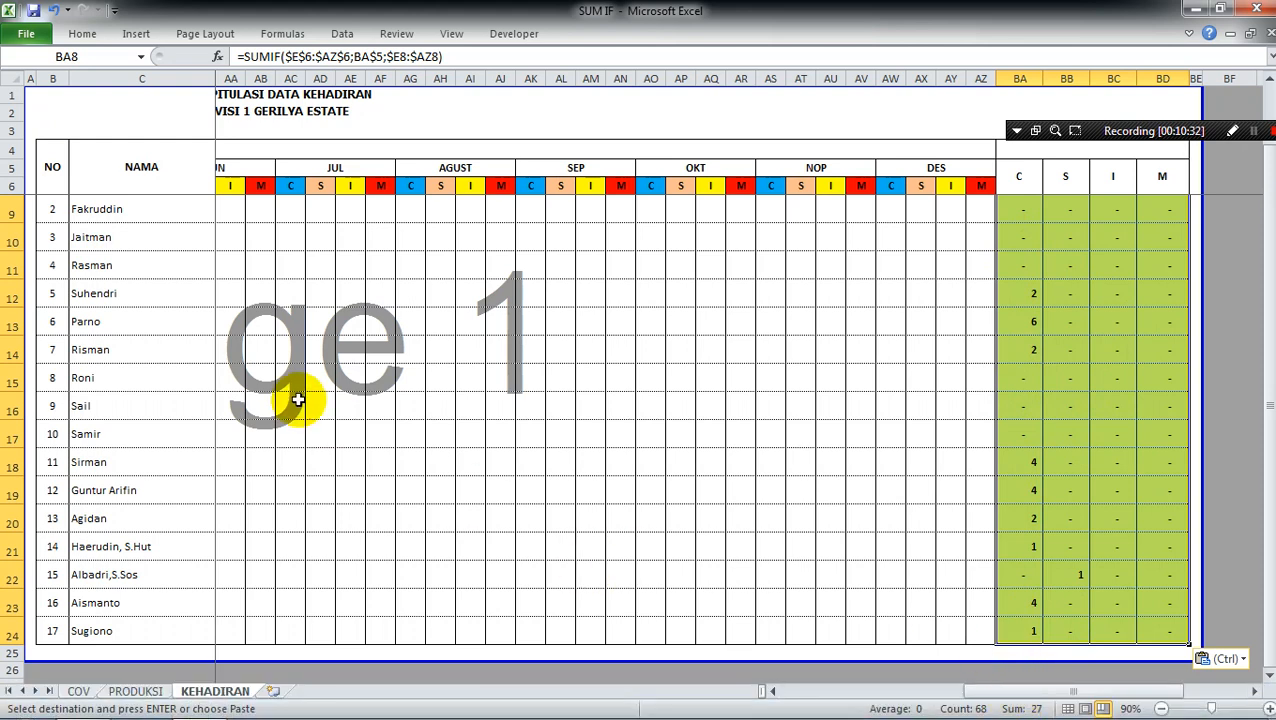
Examine the January and February attendance entries by selecting E8:J24 for all employees
{"action": "left_click", "coordinate": [203, 216]}
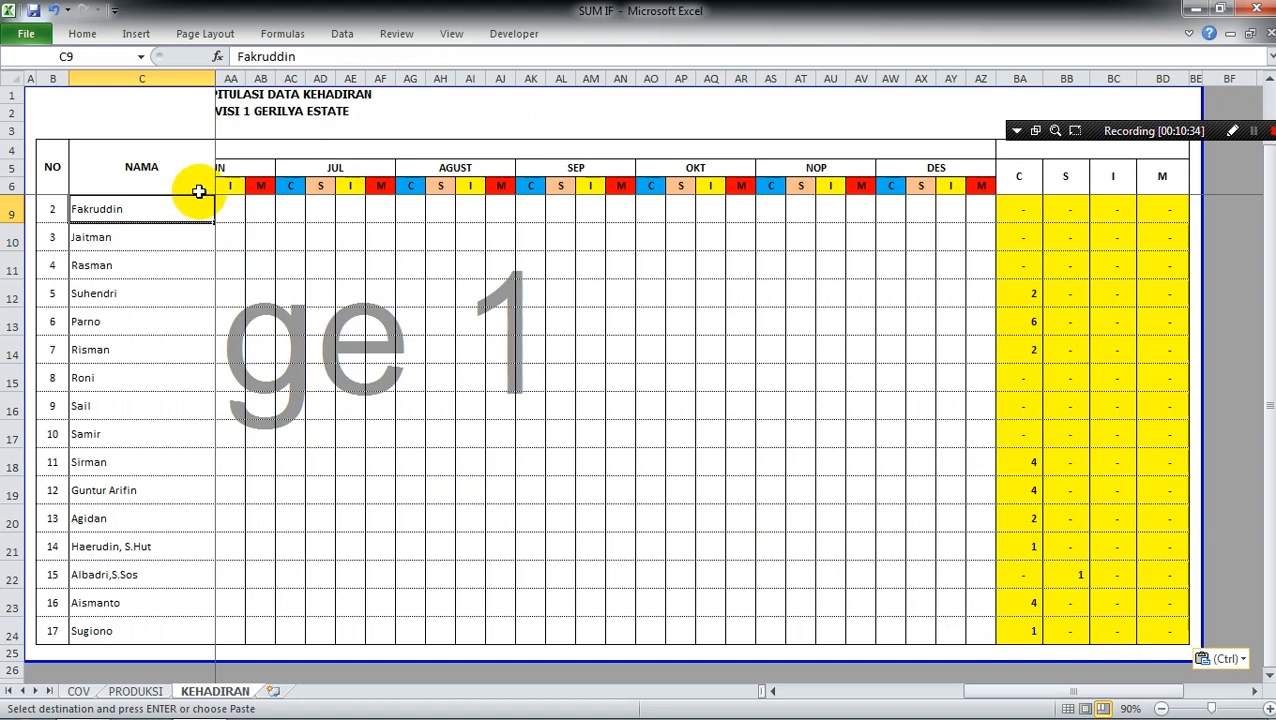
{"action": "left_click", "coordinate": [199, 191]}
{"action": "key", "text": "Down"}
{"action": "key", "text": "Right"}
{"action": "key", "text": "Down"}
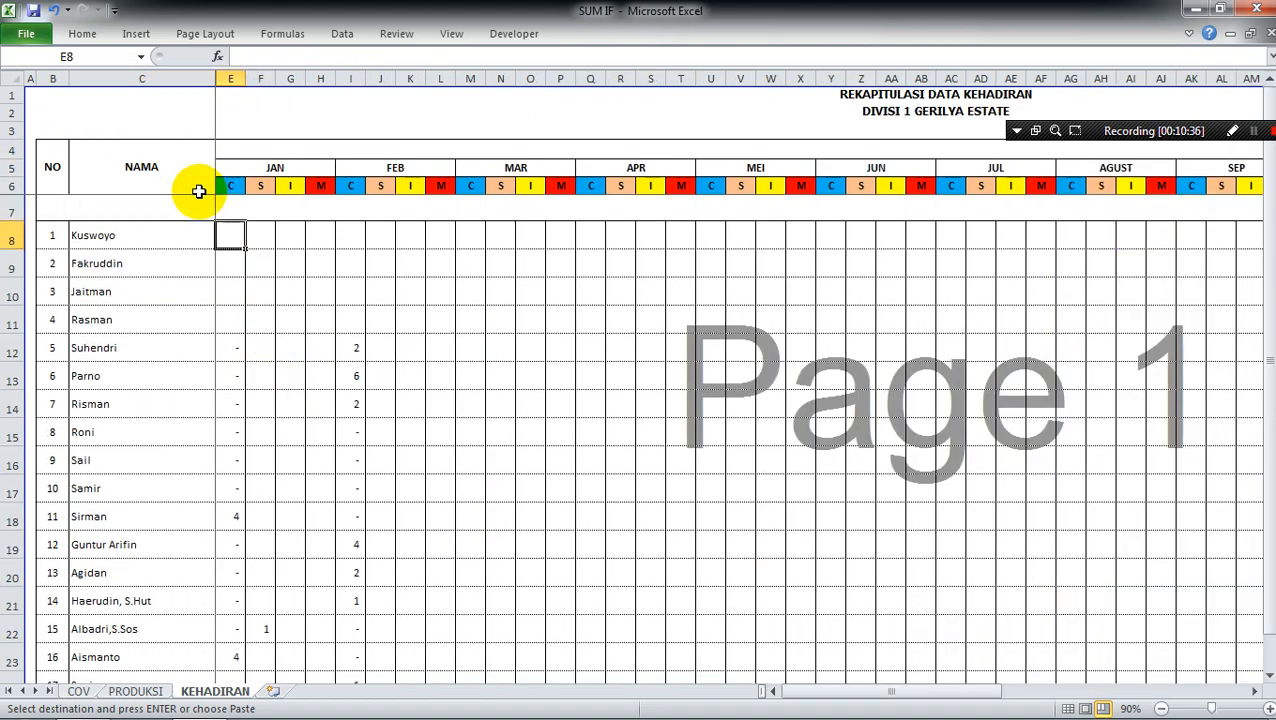
{"action": "key", "text": "shift+Right"}
{"action": "key", "text": "shift+Right"}
{"action": "key", "text": "shift+Right"}
{"action": "key", "text": "shift+Right"}
{"action": "key", "text": "shift+Right"}
{"action": "key", "text": "shift+Down"}
{"action": "key", "text": "shift+Down"}
{"action": "key", "text": "shift+Down"}
{"action": "key", "text": "shift+Down"}
{"action": "key", "text": "shift+Down"}
{"action": "key", "text": "shift+Down"}
{"action": "key", "text": "shift+Down"}
{"action": "key", "text": "shift+Down"}
{"action": "key", "text": "shift+Down"}
{"action": "key", "text": "shift+Down"}
{"action": "key", "text": "shift+Down"}
{"action": "key", "text": "shift+Down"}
{"action": "key", "text": "shift+Down"}
{"action": "key", "text": "shift+Down"}
{"action": "key", "text": "shift+Down"}
{"action": "key", "text": "shift+Down"}
{"action": "key", "text": "shift+Down"}
{"action": "key", "text": "shift+Down"}
{"action": "key", "text": "shift+Down"}
{"action": "key", "text": "shift+Down"}
{"action": "key", "text": "shift+Down"}
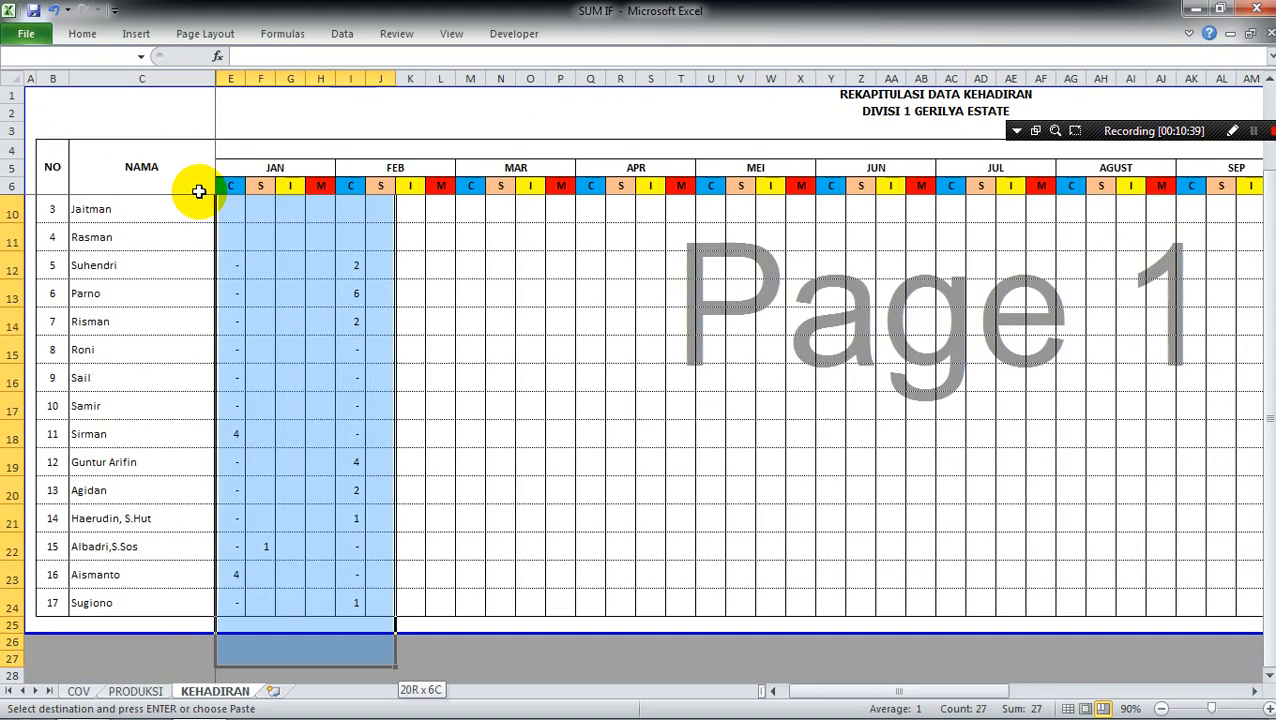
{"action": "key", "text": "shift+Up"}
{"action": "key", "text": "shift+Up"}
{"action": "key", "text": "shift+Up"}
{"action": "key", "text": "shift+Up"}
{"action": "key", "text": "shift+Up"}
{"action": "key", "text": "shift+Up"}
{"action": "key", "text": "shift+Up"}
{"action": "key", "text": "shift+Up"}
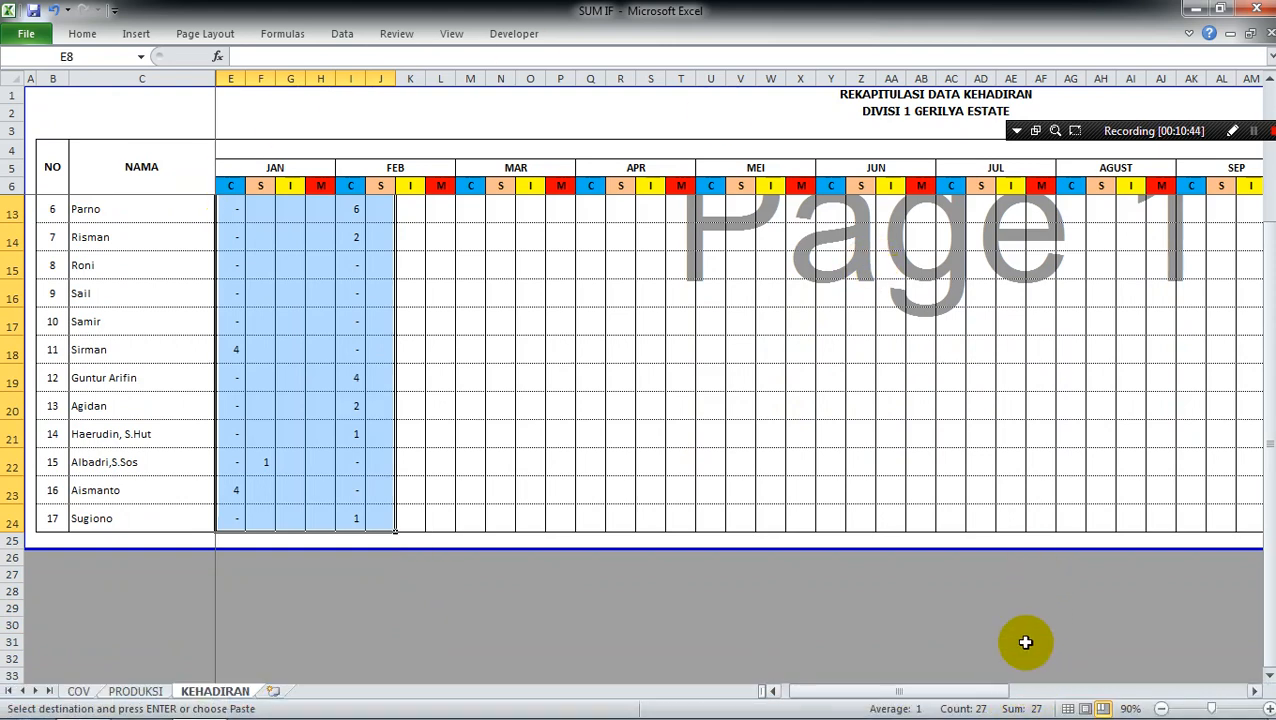
Review the employees' recap results in the C, S, I and M columns, and return to the COV sheet
{"action": "left_click", "coordinate": [912, 401]}
{"action": "key", "text": "Up"}
{"action": "key", "text": "Up"}
{"action": "key", "text": "Up"}
{"action": "key", "text": "Up"}
{"action": "key", "text": "Up"}
{"action": "key", "text": "Up"}
{"action": "key", "text": "Up"}
{"action": "key", "text": "Up"}
{"action": "key", "text": "Up"}
{"action": "key", "text": "Up"}
{"action": "key", "text": "Up"}
{"action": "key", "text": "Up"}
{"action": "key", "text": "Up"}
{"action": "key", "text": "Up"}
{"action": "key", "text": "Up"}
{"action": "key", "text": "Up"}
{"action": "key", "text": "Up"}
{"action": "key", "text": "Up"}
{"action": "key", "text": "Up"}
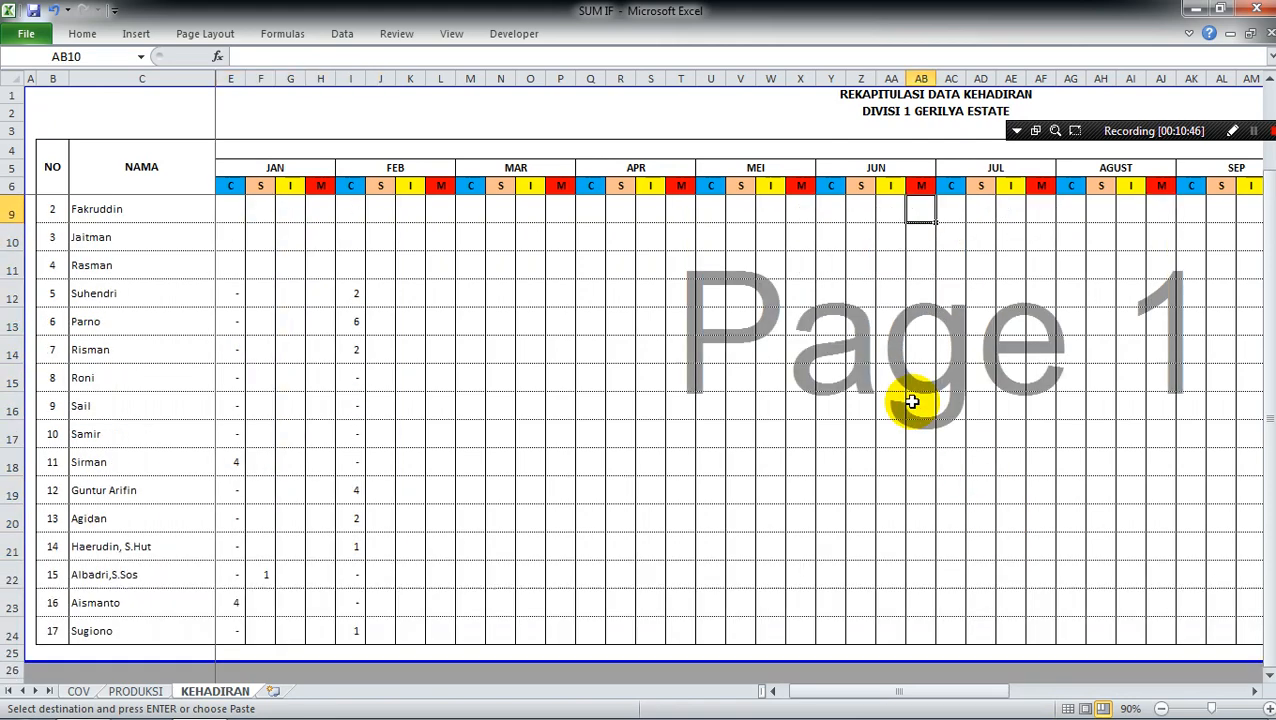
{"action": "key", "text": "Down"}
{"action": "key", "text": "Down"}
{"action": "key", "text": "Down"}
{"action": "key", "text": "Down"}
{"action": "key", "text": "Down"}
{"action": "key", "text": "Down"}
{"action": "key", "text": "Down"}
{"action": "key", "text": "Down"}
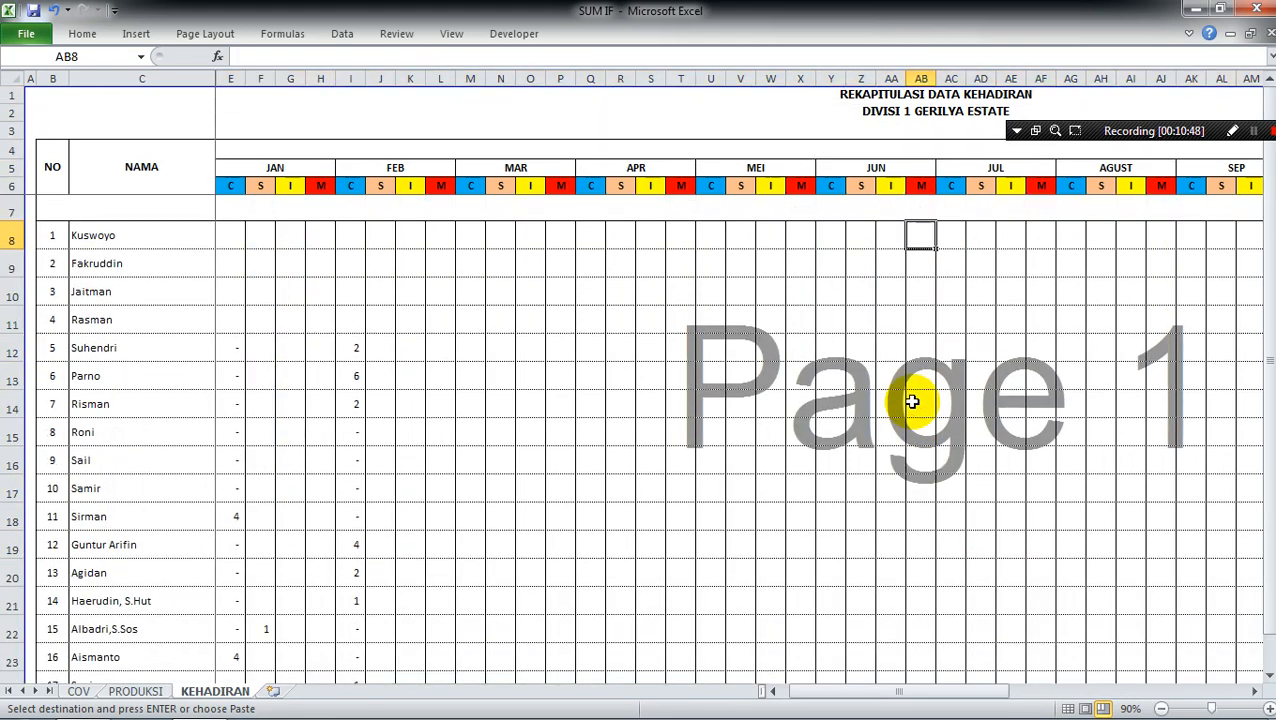
{"action": "key", "text": "Right"}
{"action": "key", "text": "Right"}
{"action": "key", "text": "Right"}
{"action": "key", "text": "Right"}
{"action": "key", "text": "Right"}
{"action": "key", "text": "Right"}
{"action": "key", "text": "Right"}
{"action": "key", "text": "Right"}
{"action": "key", "text": "Right"}
{"action": "key", "text": "Right"}
{"action": "key", "text": "Right"}
{"action": "key", "text": "Right"}
{"action": "key", "text": "Right"}
{"action": "key", "text": "Right"}
{"action": "key", "text": "Right"}
{"action": "key", "text": "Right"}
{"action": "key", "text": "Right"}
{"action": "key", "text": "Right"}
{"action": "key", "text": "Right"}
{"action": "key", "text": "Right"}
{"action": "key", "text": "Right"}
{"action": "key", "text": "Right"}
{"action": "key", "text": "Right"}
{"action": "key", "text": "Right"}
{"action": "key", "text": "Right"}
{"action": "key", "text": "Right"}
{"action": "key", "text": "Right"}
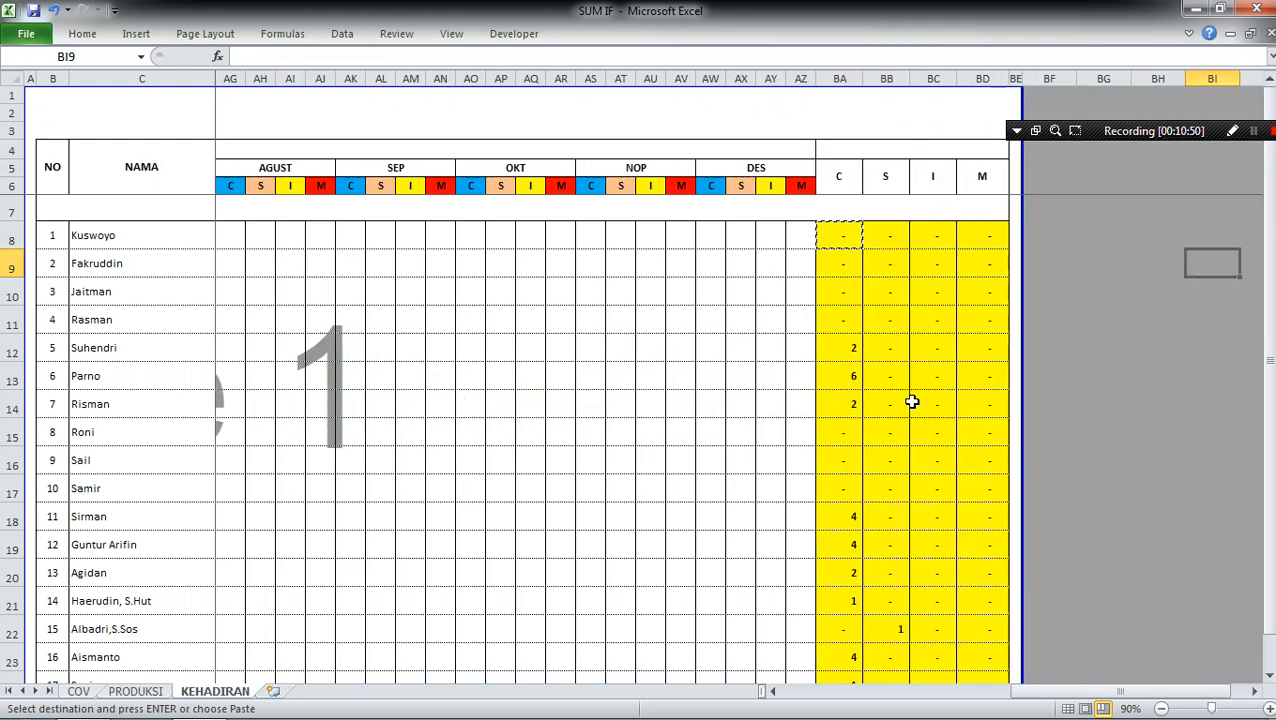
{"action": "key", "text": "Left"}
{"action": "key", "text": "Left"}
{"action": "key", "text": "Left"}
{"action": "key", "text": "Left"}
{"action": "key", "text": "Left"}
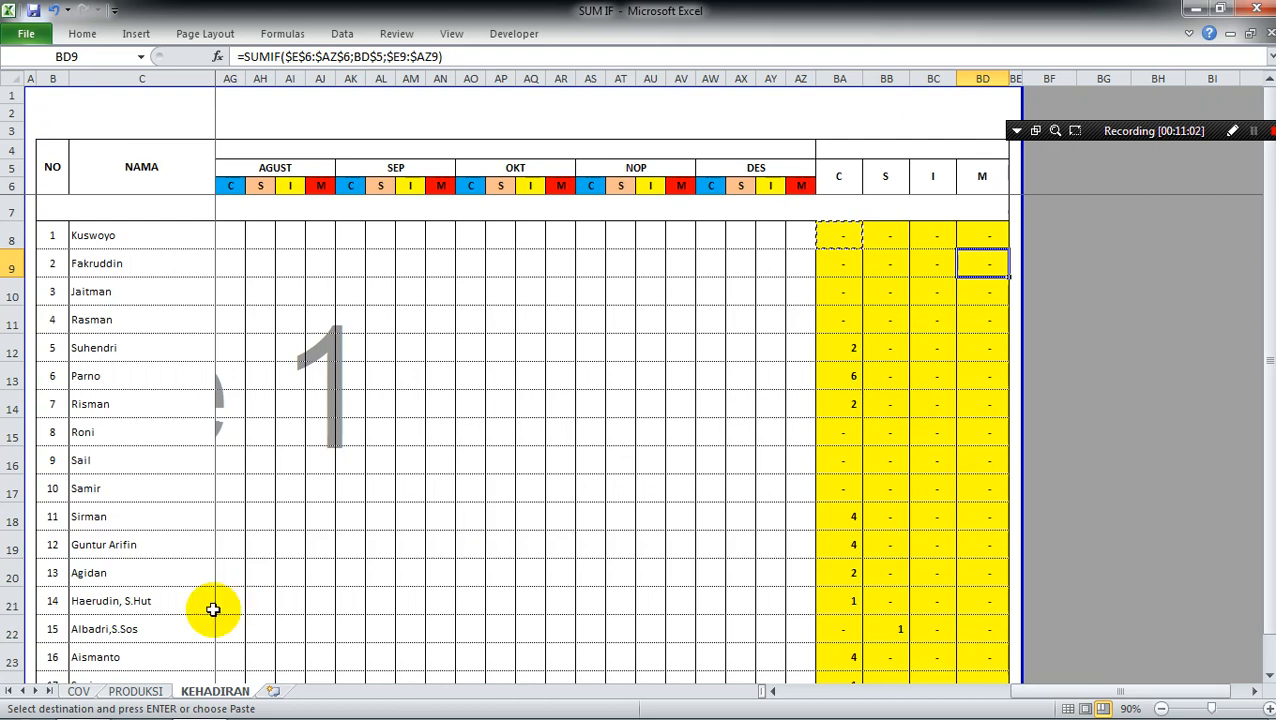
{"action": "left_click", "coordinate": [80, 694]}
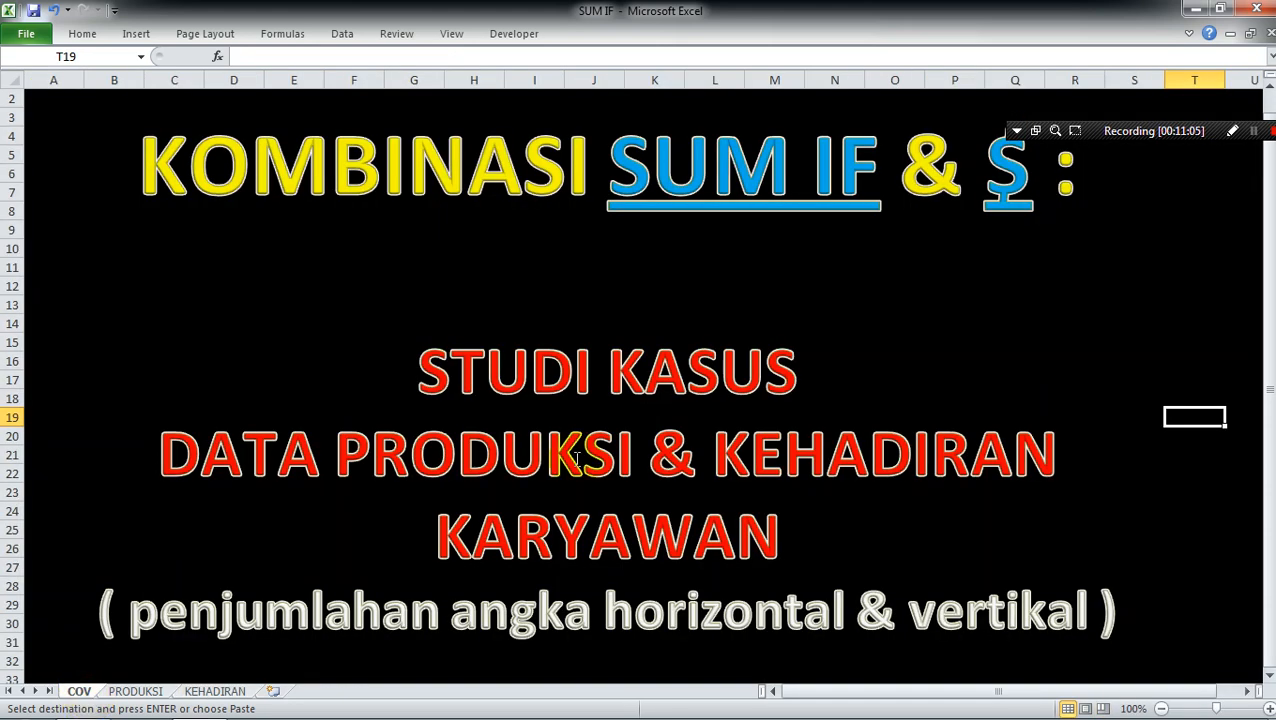